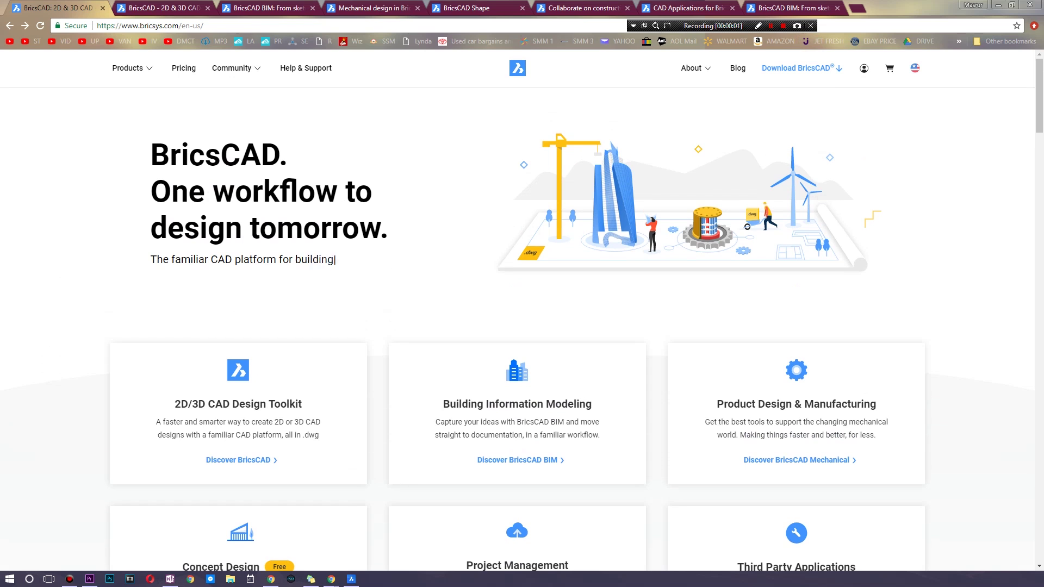
Step: Scroll through the bricsys.com homepage in Chrome
scroll(522, 326, "down", 3)
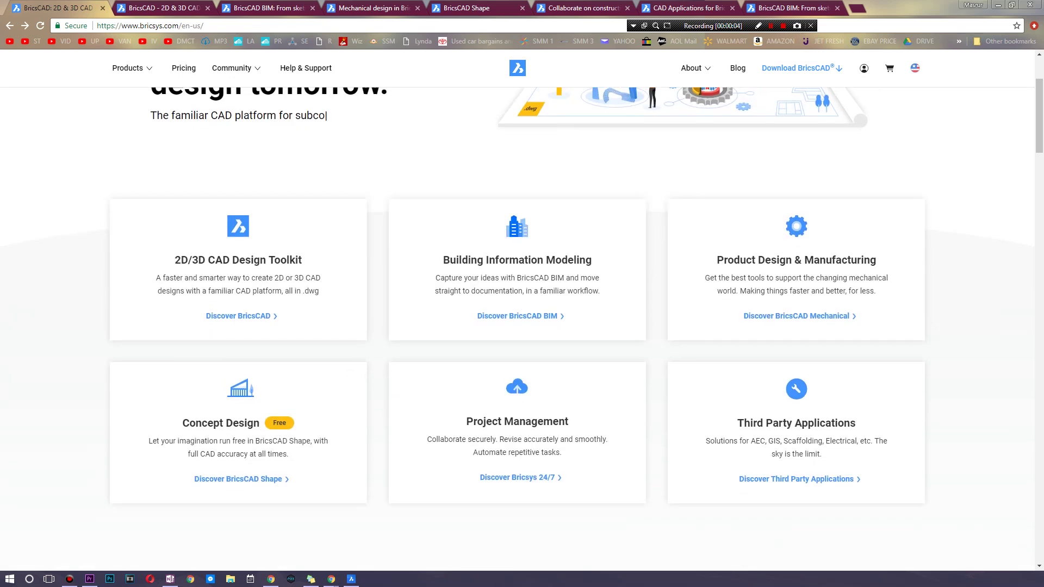
scroll(521, 326, "down", 1)
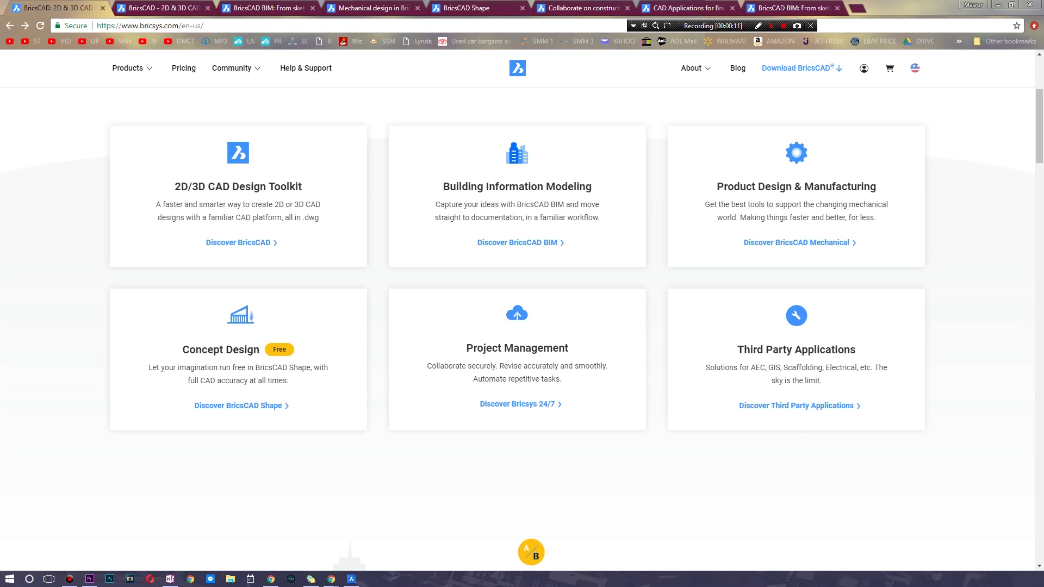
scroll(518, 326, "down", 9)
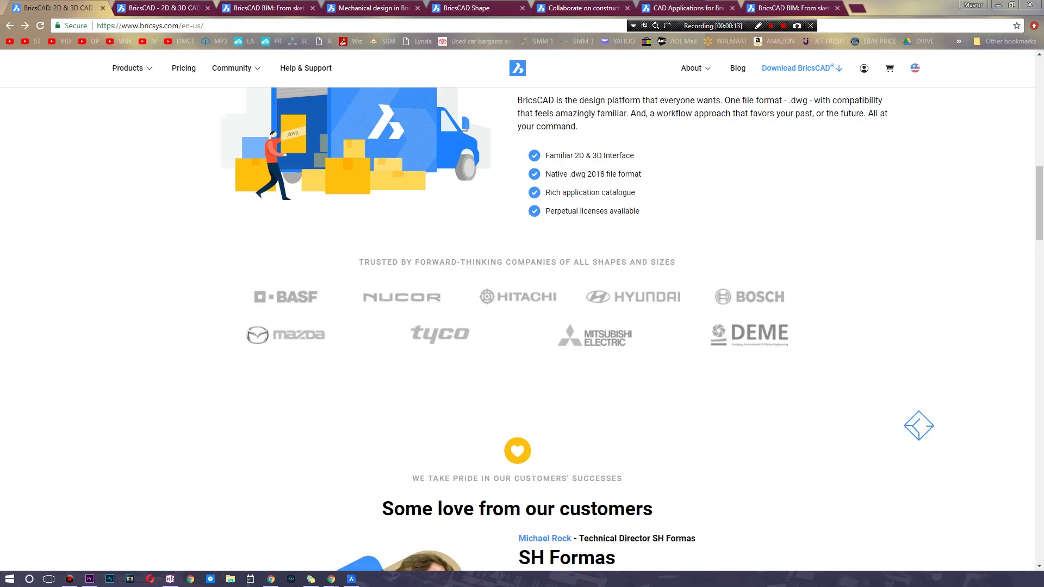
scroll(518, 326, "down", 2)
scroll(517, 326, "up", 3)
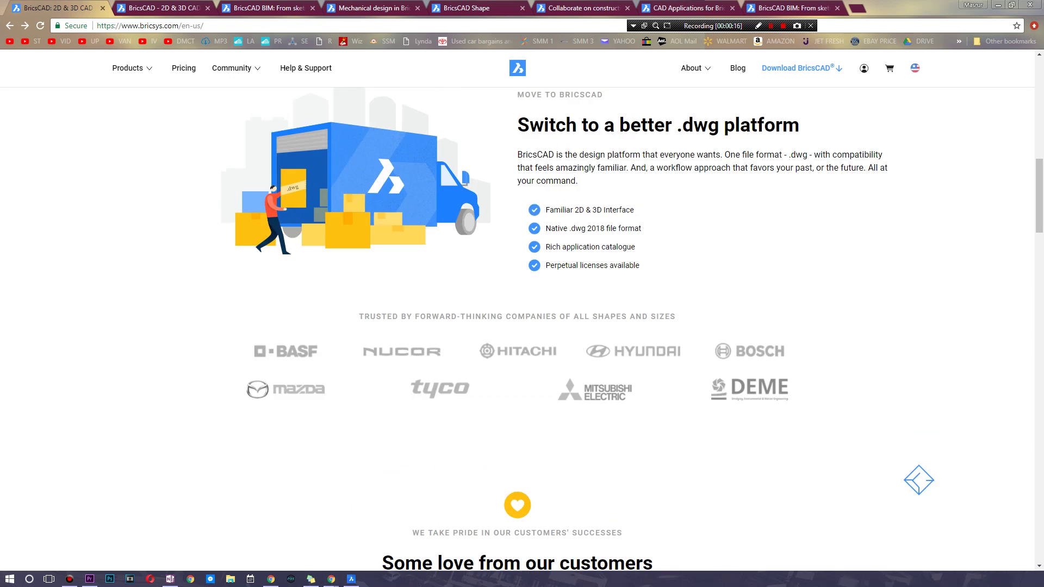
scroll(517, 326, "down", 12)
scroll(517, 326, "up", 1)
scroll(518, 326, "down", 5)
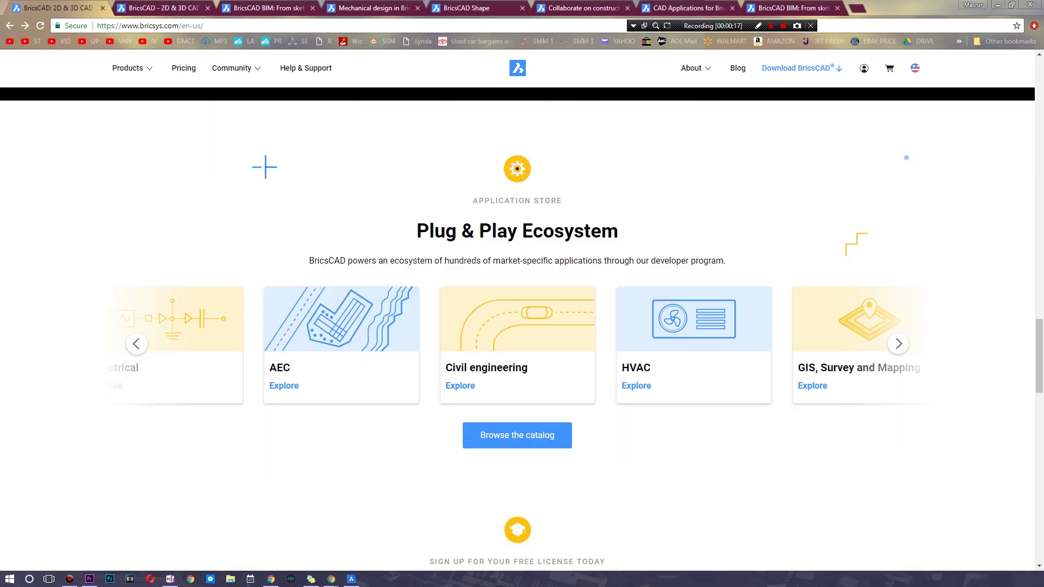
scroll(517, 326, "down", 8)
scroll(517, 326, "up", 2)
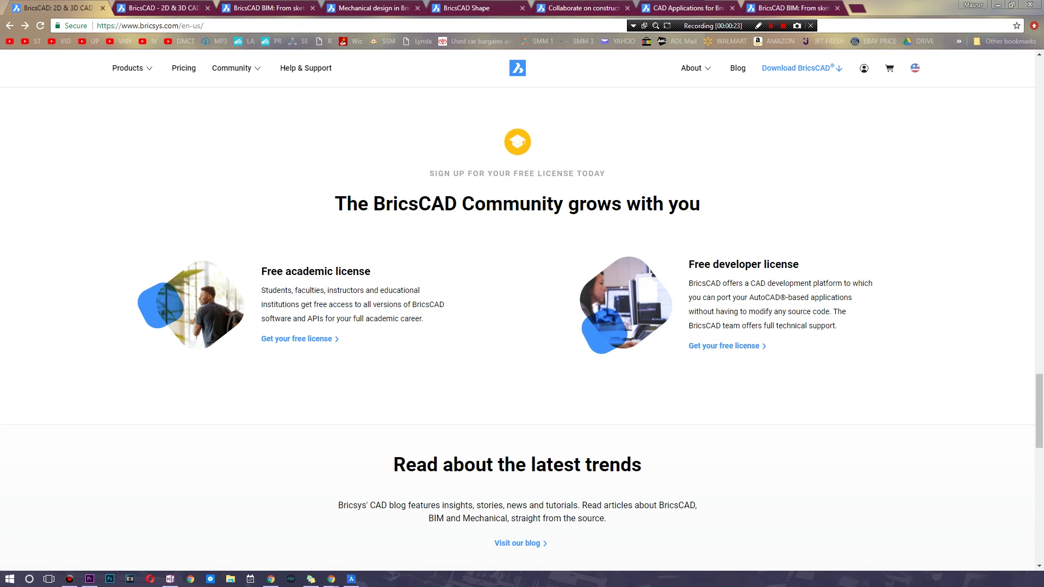
scroll(517, 326, "down", 12)
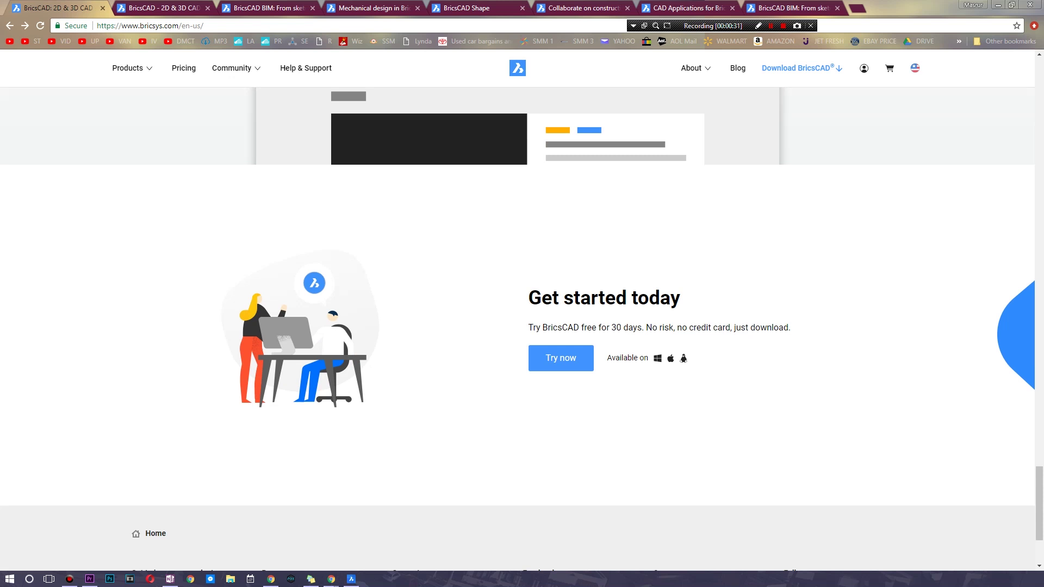
Step: Look over the BricsCAD, Shape, Mechanical, Collaborate 24/7 and CAD Applications tabs, then minimize Chrome
left_click(182, 7)
left_click(481, 7)
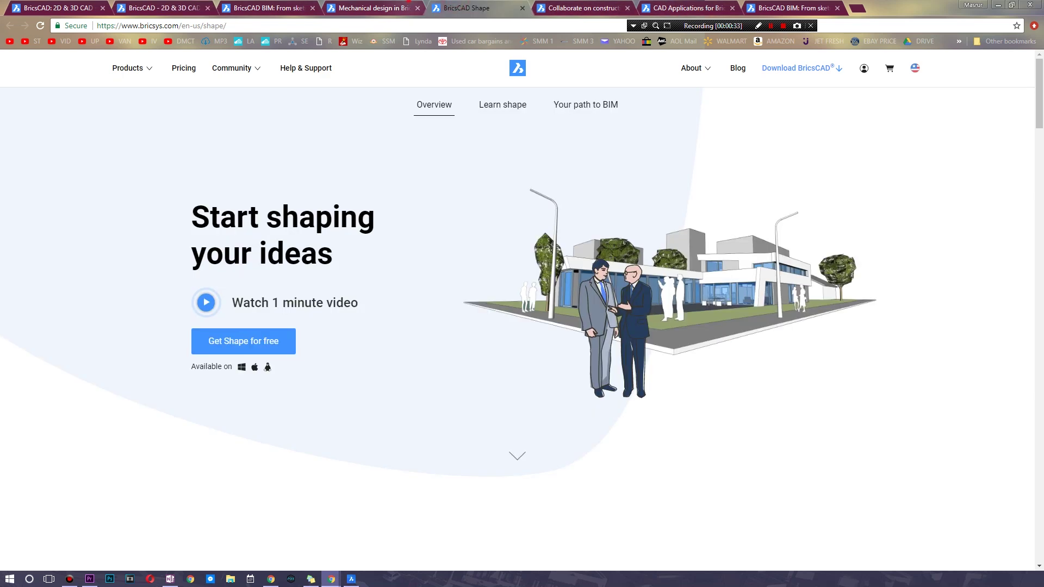
left_click(409, 2)
left_click(609, 2)
left_click(721, 2)
left_click(1000, 2)
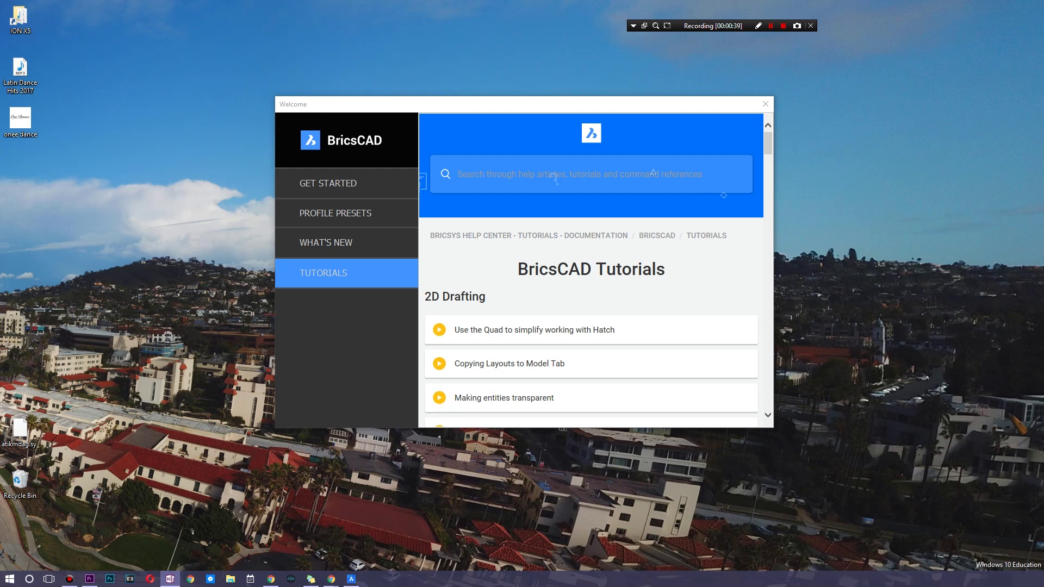
Step: Scroll the Welcome tutorials list from Customization and Drawing down to Programming
scroll(591, 272, "down", 2)
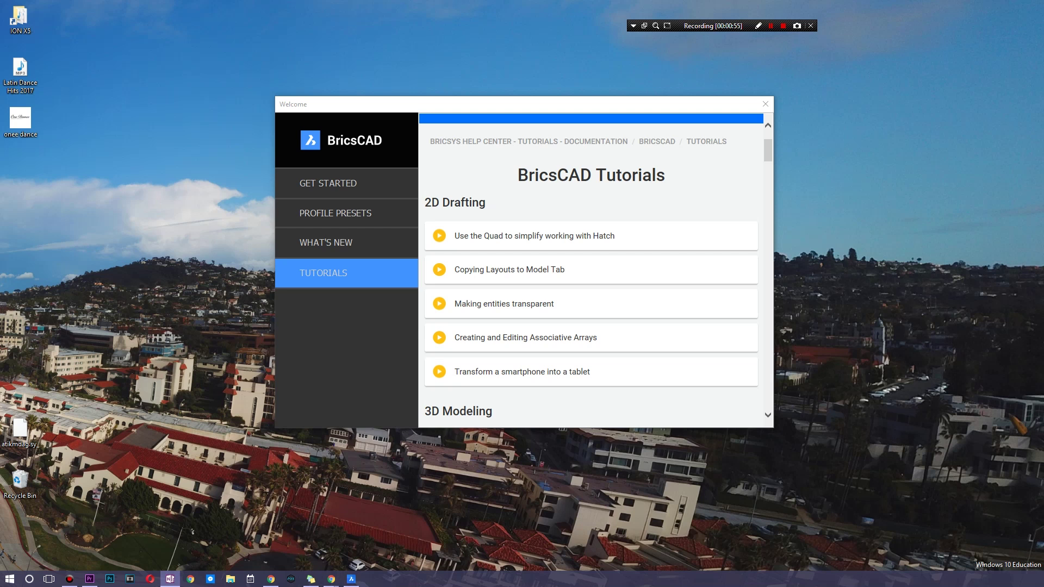
scroll(595, 270, "down", 10)
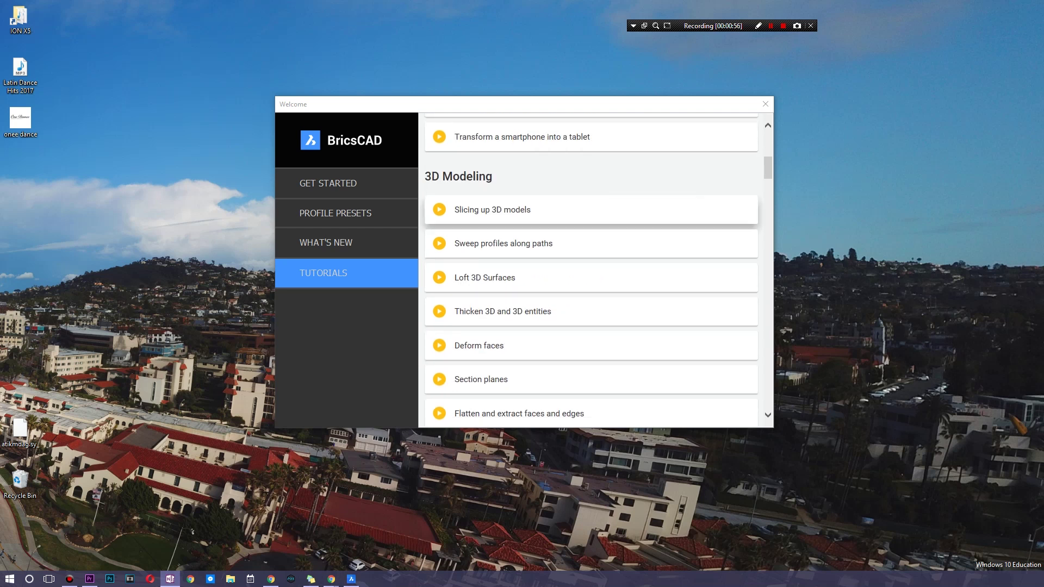
scroll(596, 223, "down", 3)
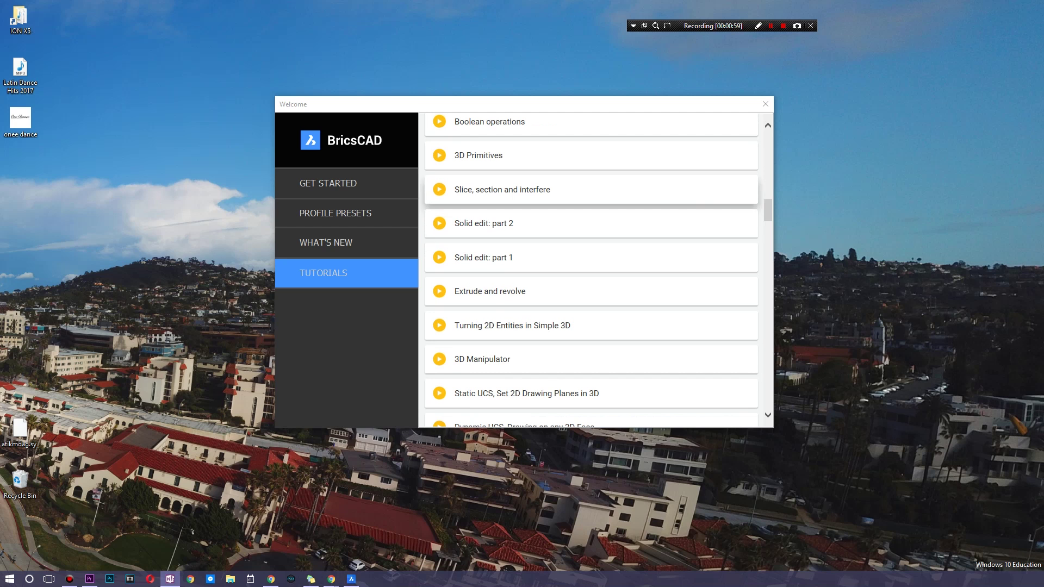
scroll(595, 228, "down", 3)
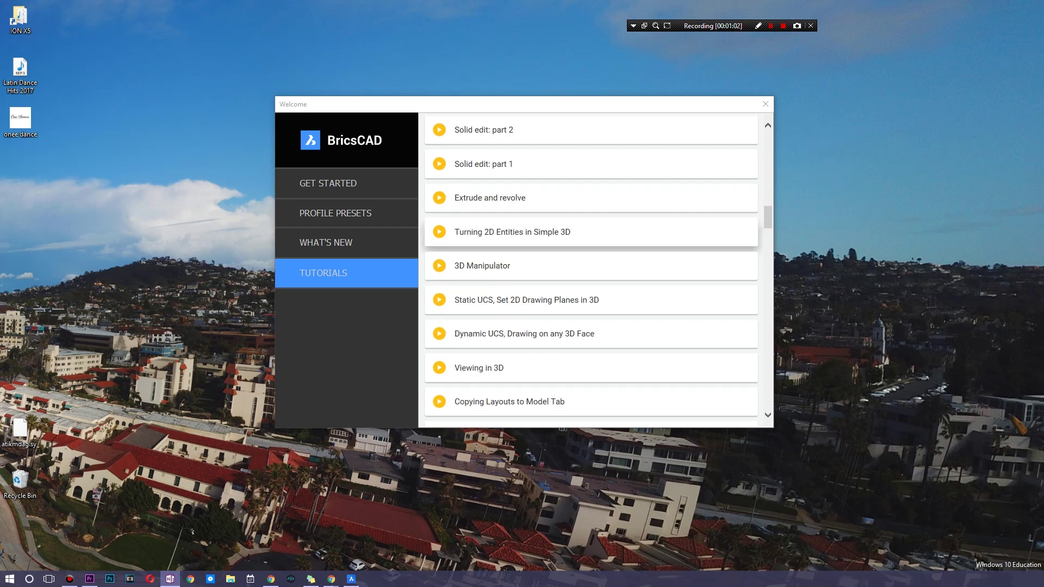
scroll(596, 231, "down", 9)
scroll(596, 250, "down", 5)
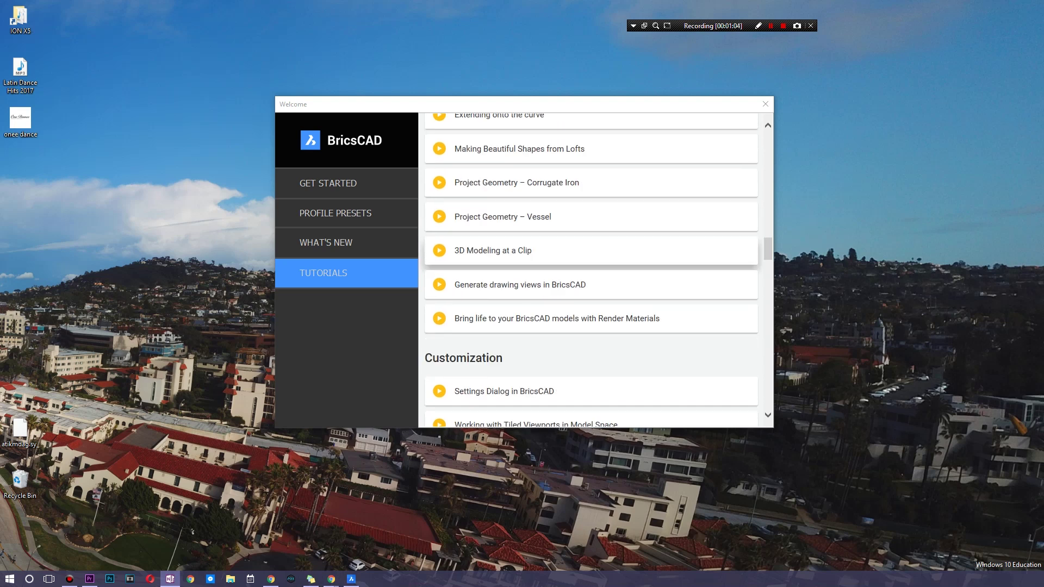
scroll(596, 250, "down", 5)
scroll(596, 250, "up", 4)
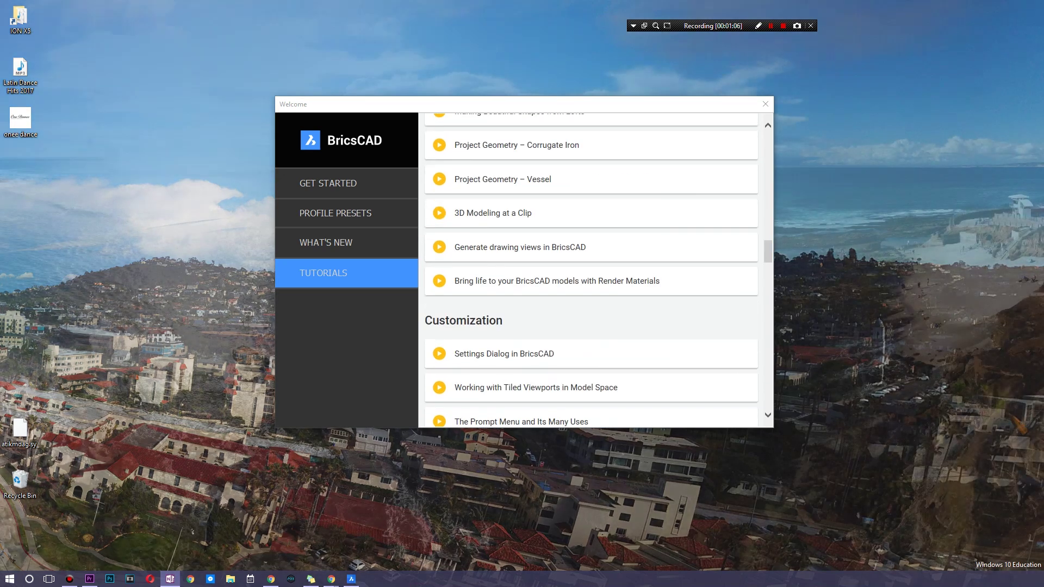
scroll(596, 201, "up", 4)
scroll(595, 201, "down", 13)
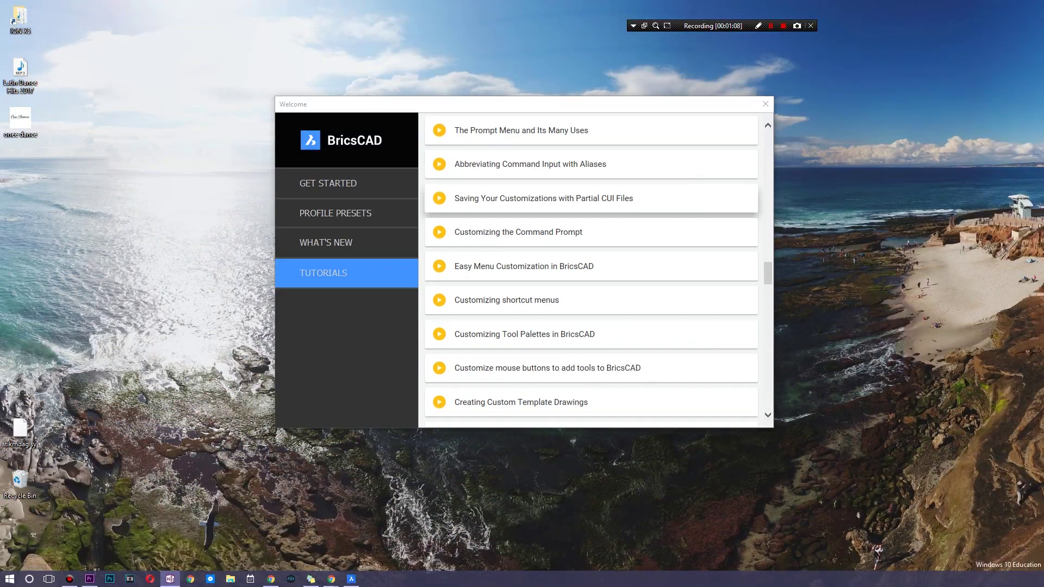
scroll(595, 201, "up", 3)
scroll(595, 201, "down", 8)
scroll(596, 271, "up", 8)
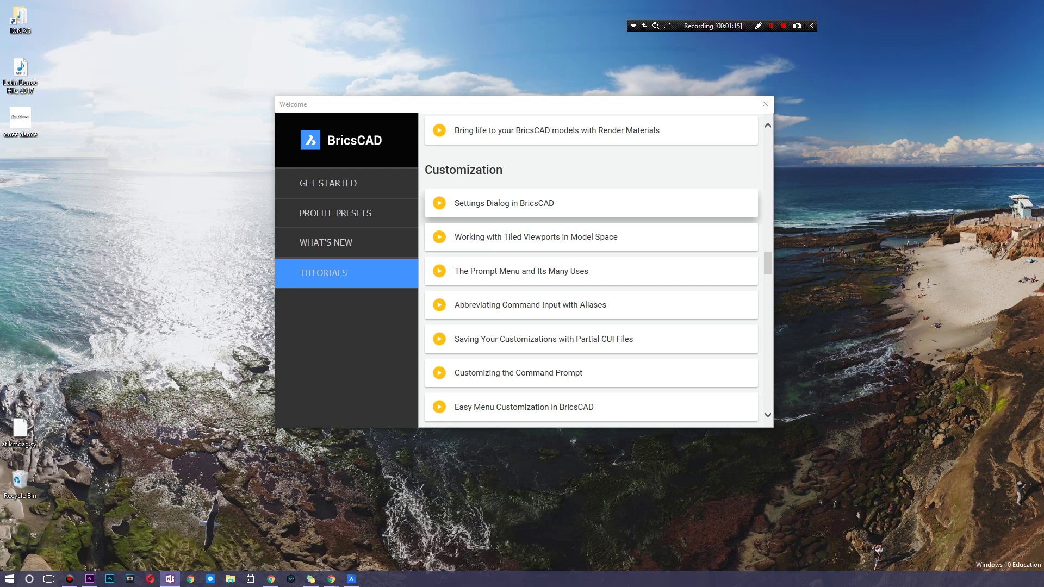
scroll(596, 214, "down", 2)
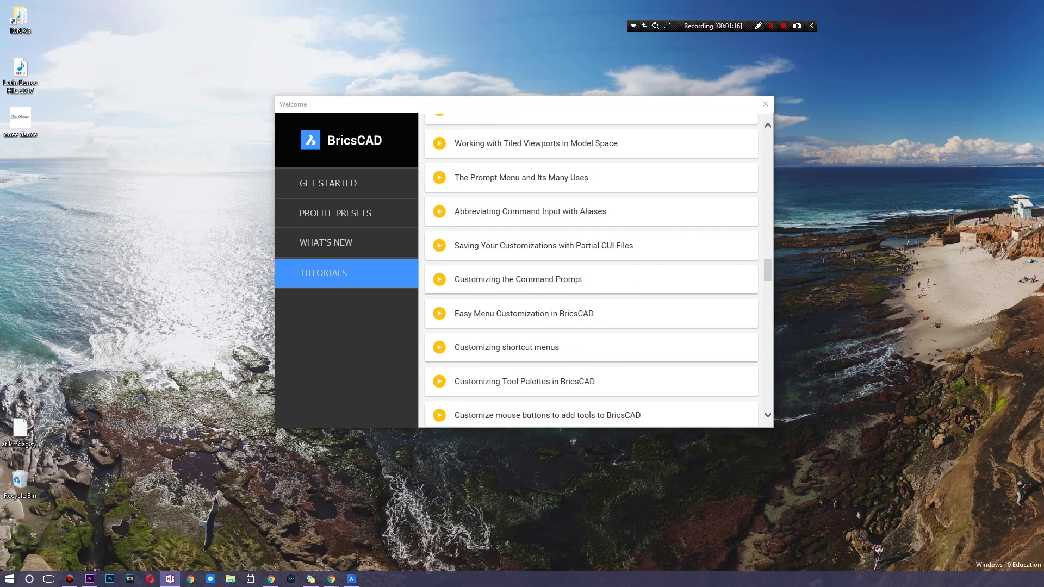
scroll(595, 214, "up", 1)
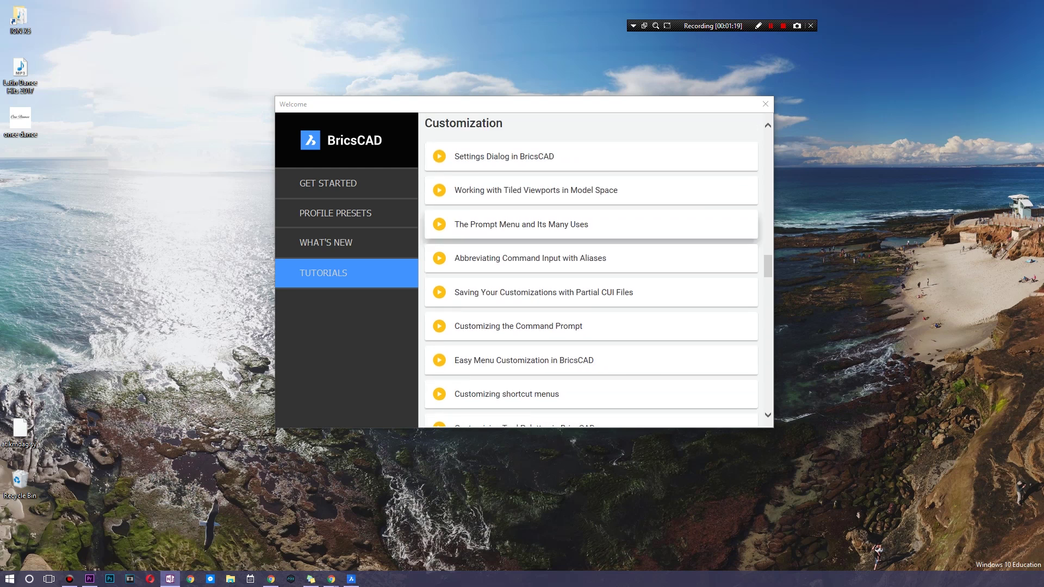
scroll(596, 224, "down", 5)
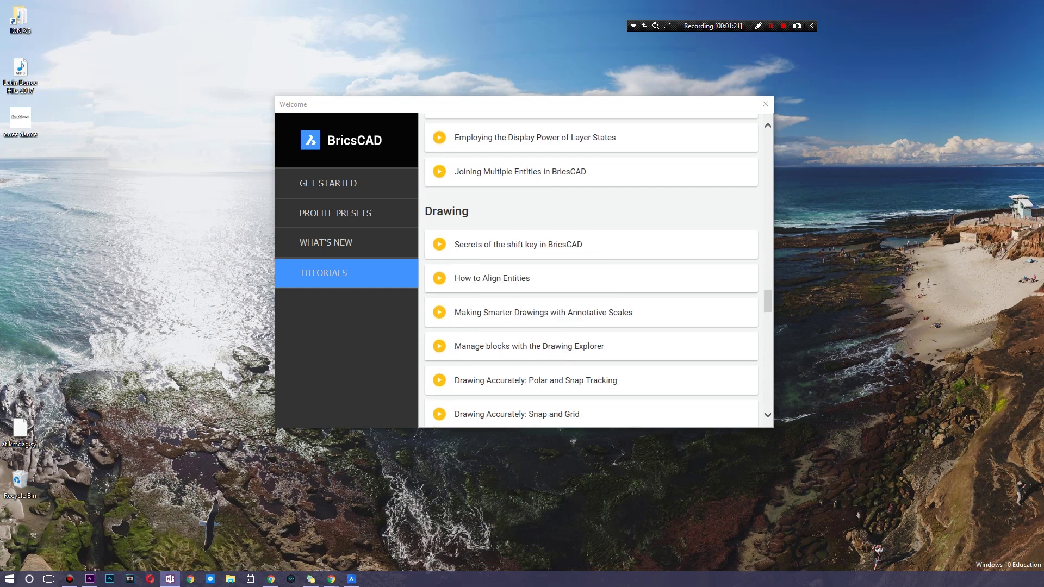
scroll(596, 224, "up", 1)
scroll(595, 224, "down", 6)
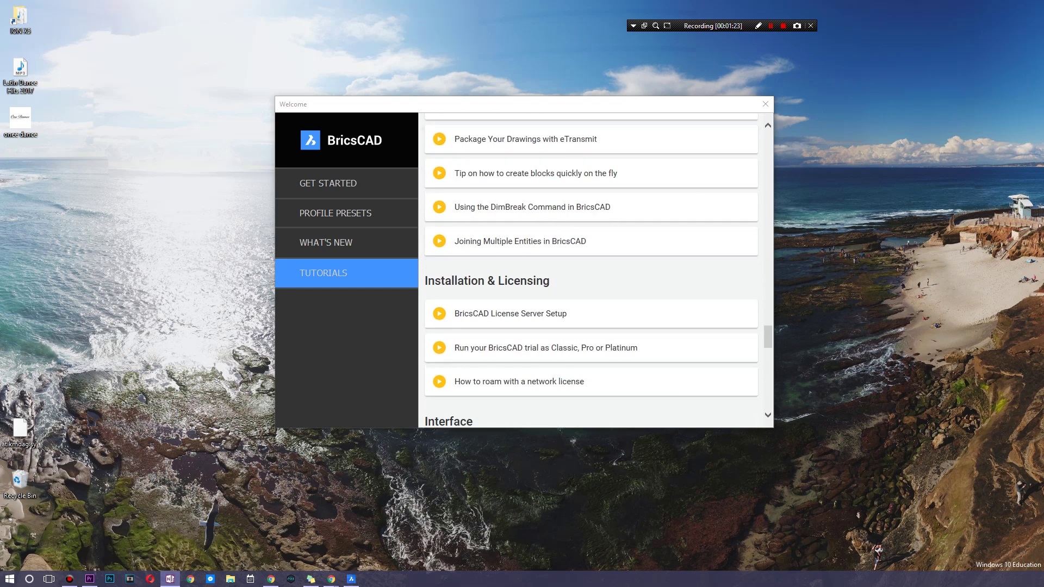
scroll(596, 224, "down", 8)
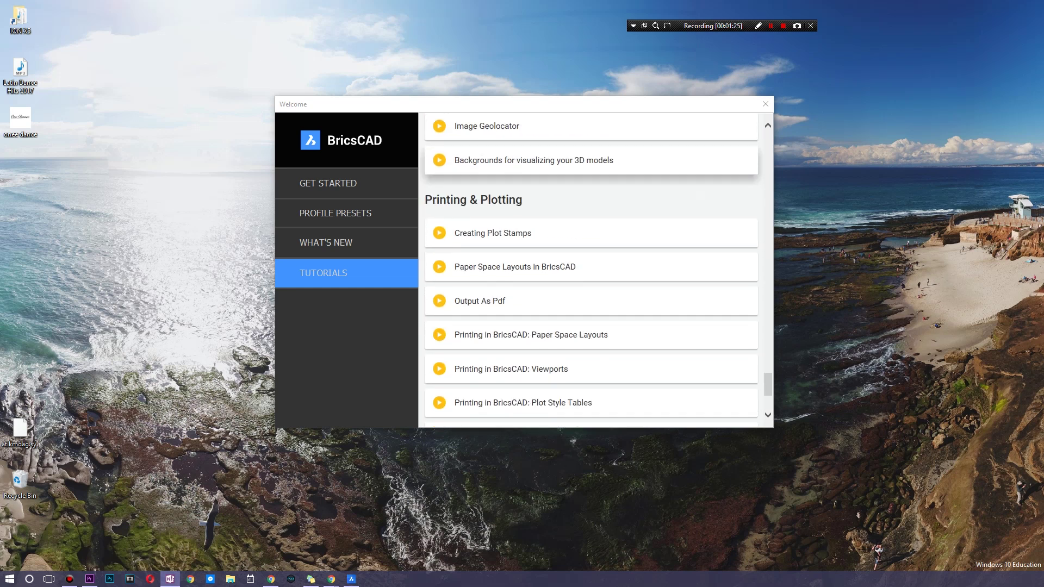
scroll(596, 224, "down", 1)
scroll(595, 224, "down", 5)
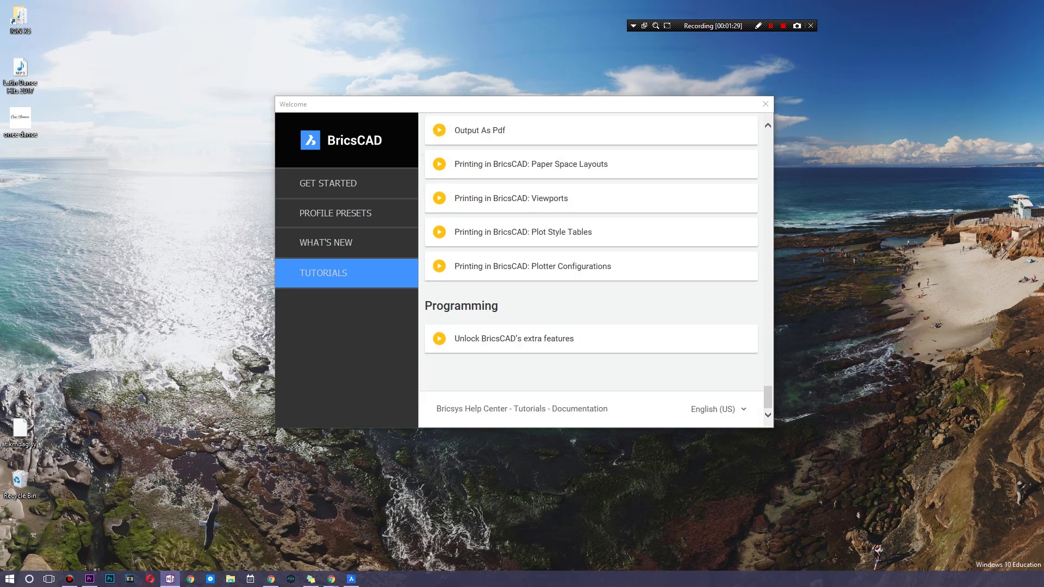
Step: View the Profile Presets page, then open the recent 04Residential Roof Garden Plan dwg.dwg drawing
left_click(358, 173)
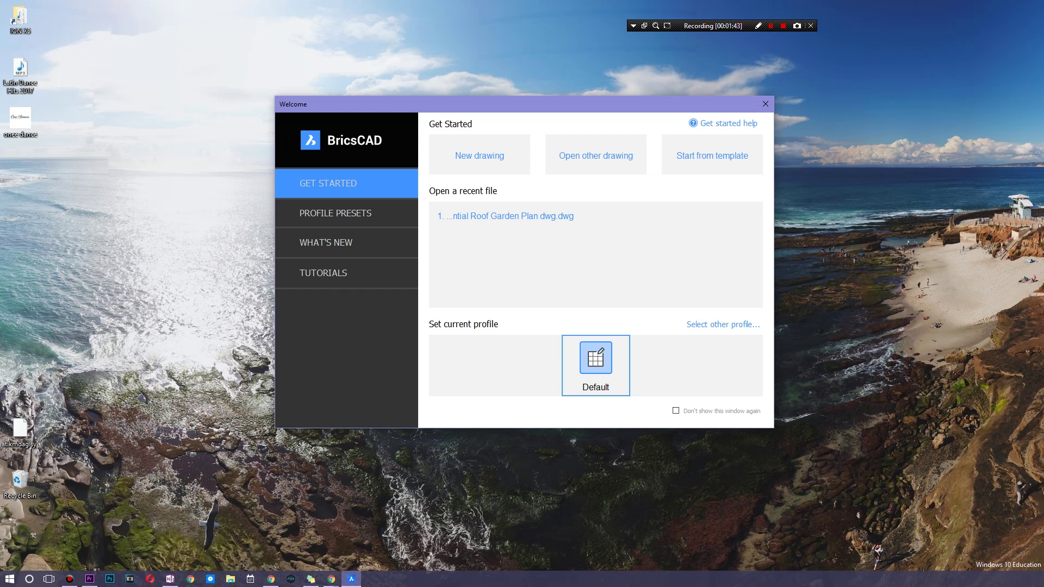
left_click(371, 214)
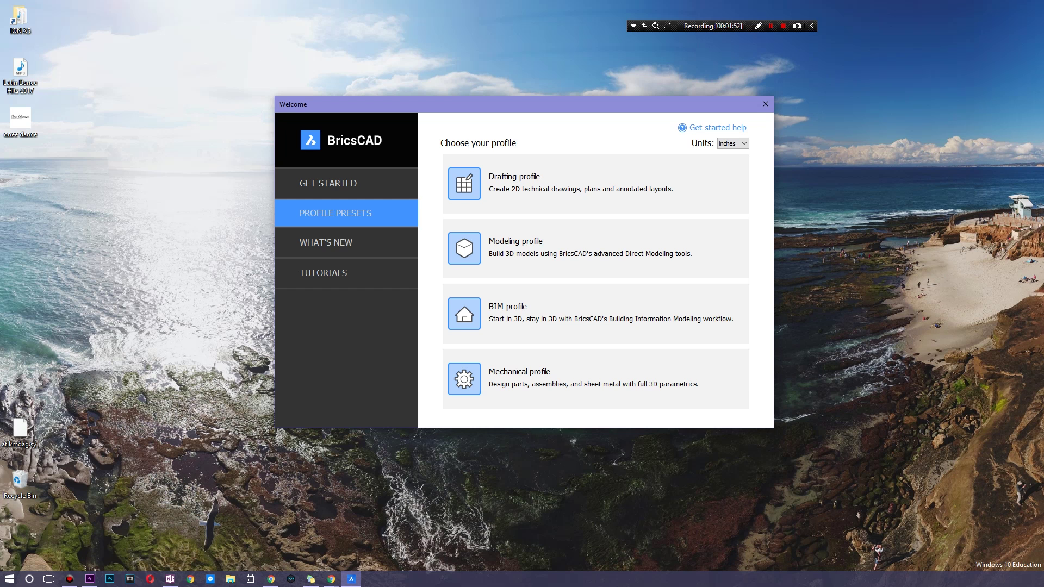
left_click(394, 183)
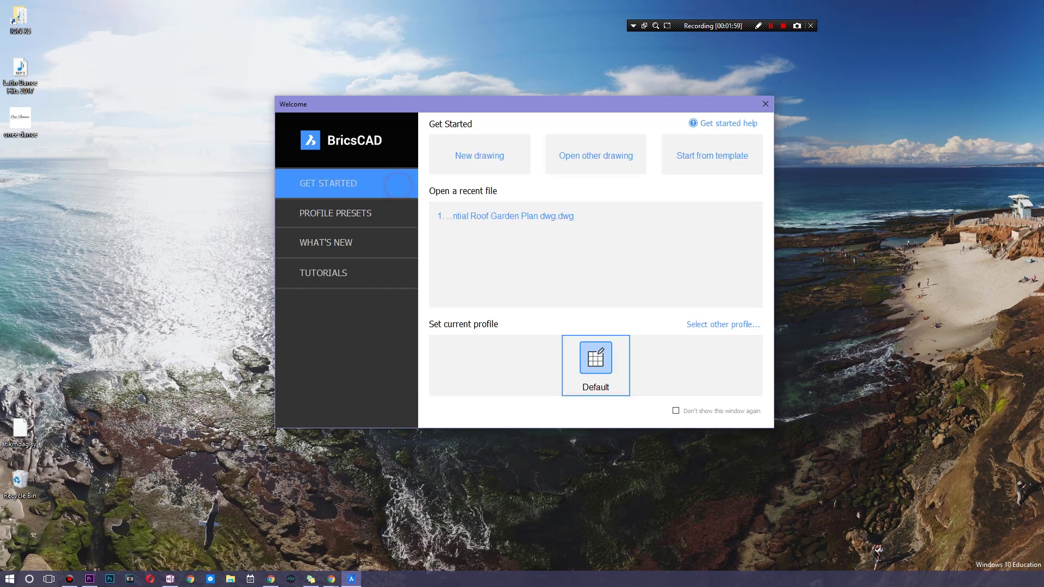
left_click(554, 215)
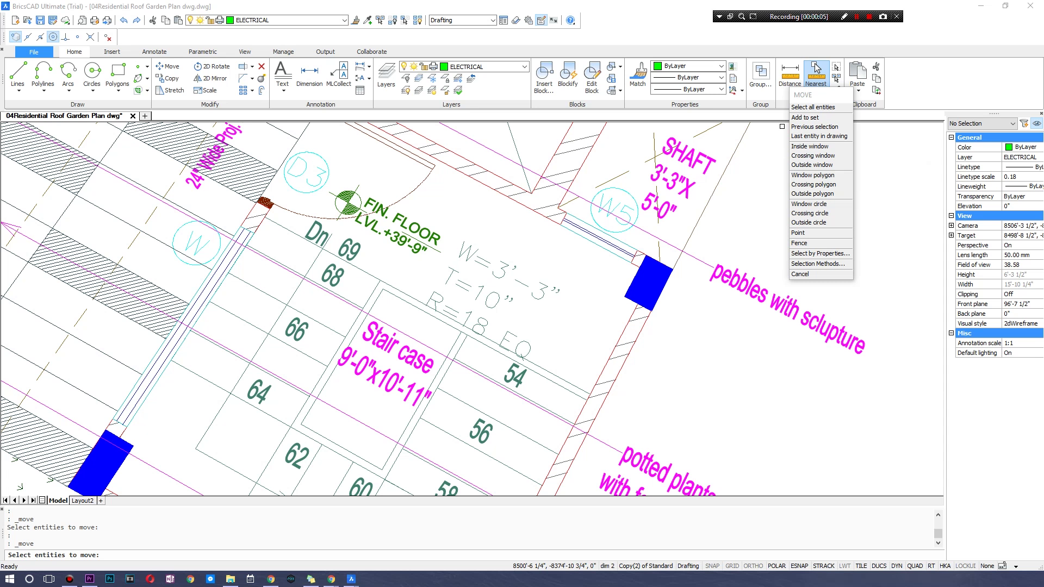
Step: Browse the ribbon context menu's Toolbar size and Workspaces options
scroll(590, 294, "down", 4)
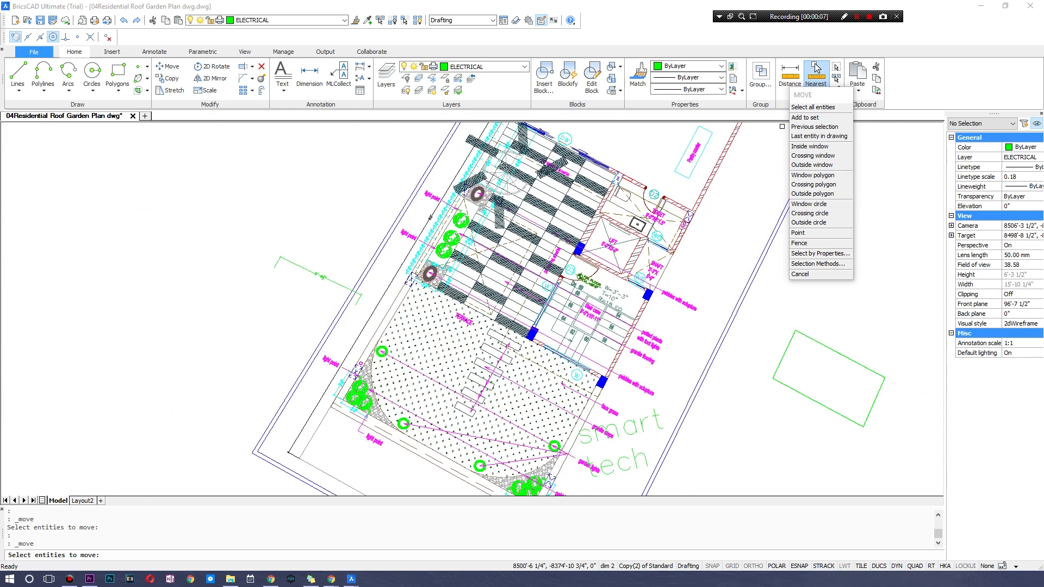
scroll(505, 226, "up", 2)
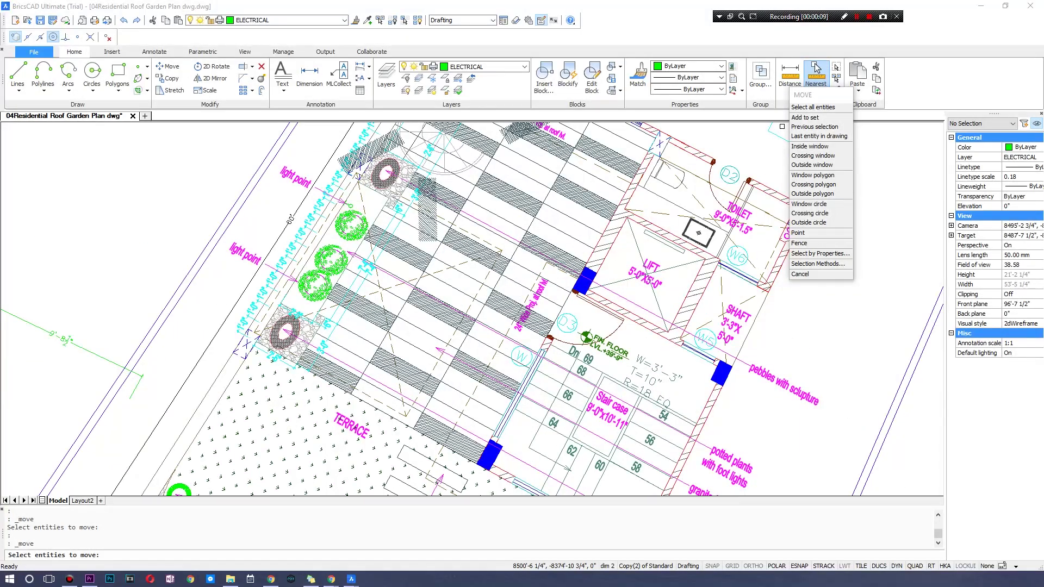
right_click(925, 86)
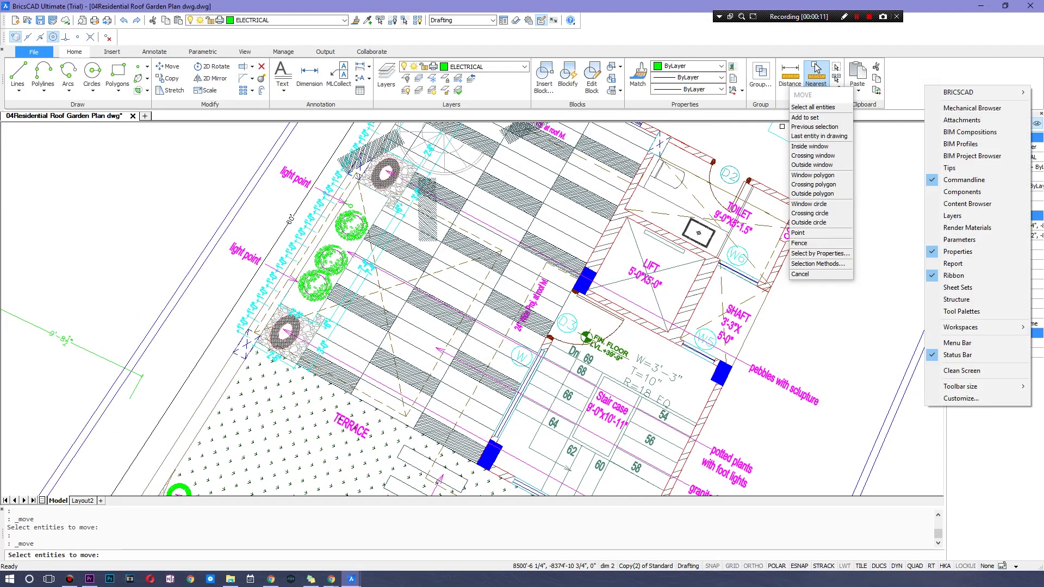
mouse_move(960, 386)
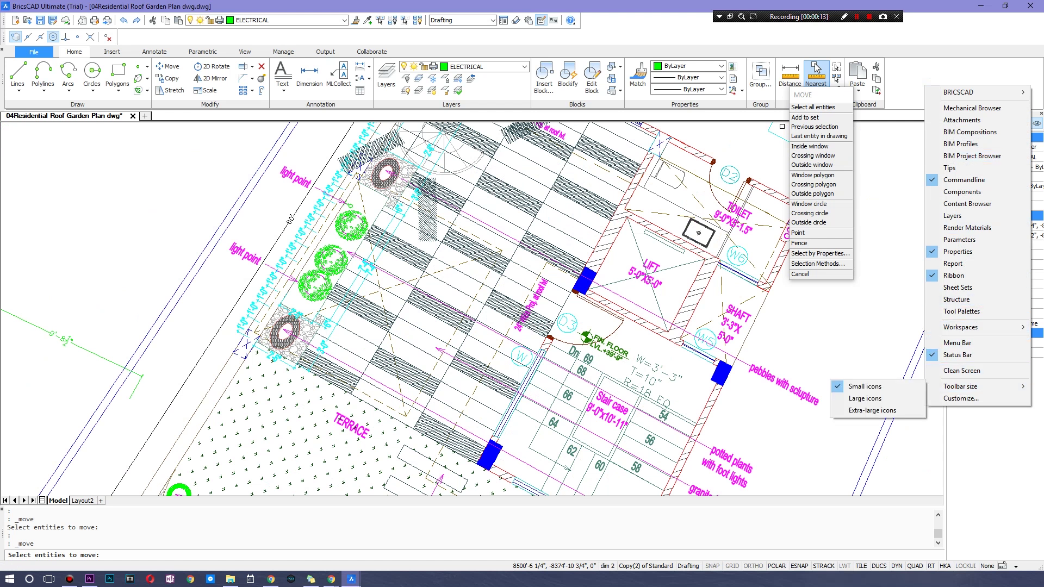
mouse_move(960, 327)
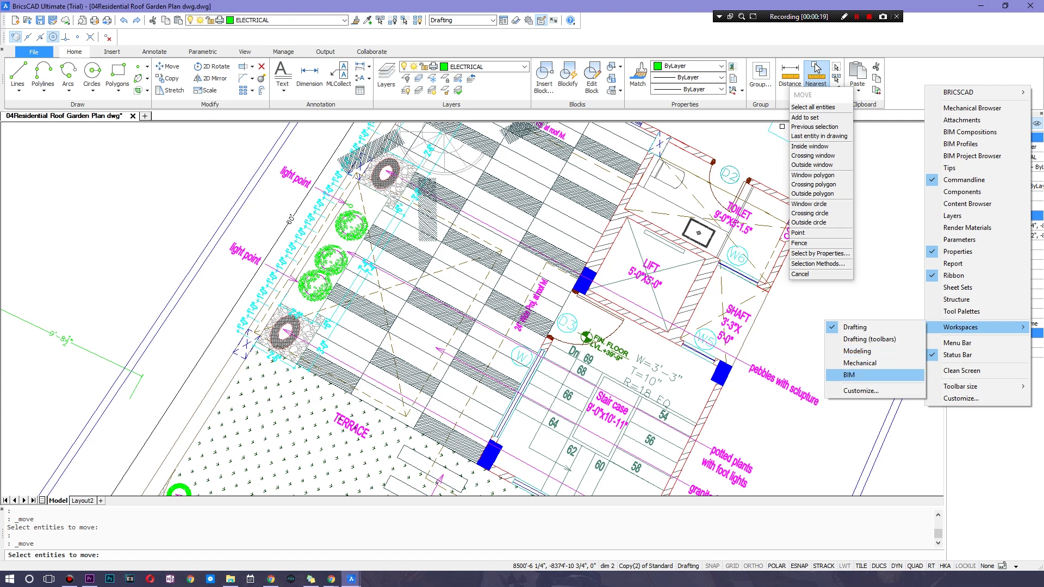
Step: Window-select nine roof garden plan entities to move, panning across the plan near the lift
left_click(684, 260)
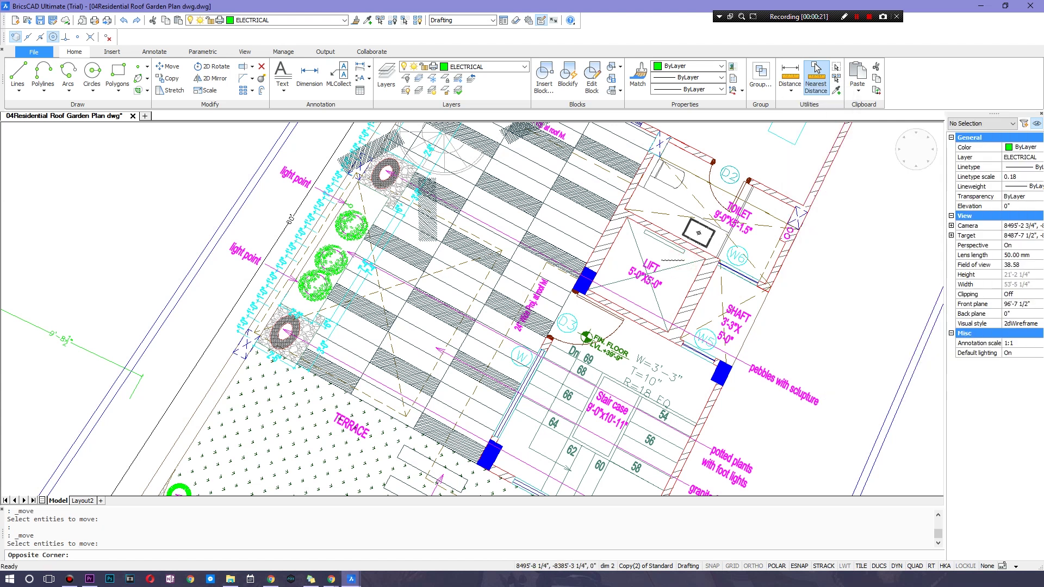
scroll(664, 262, "down", 3)
middle_click(795, 277)
middle_click(795, 277)
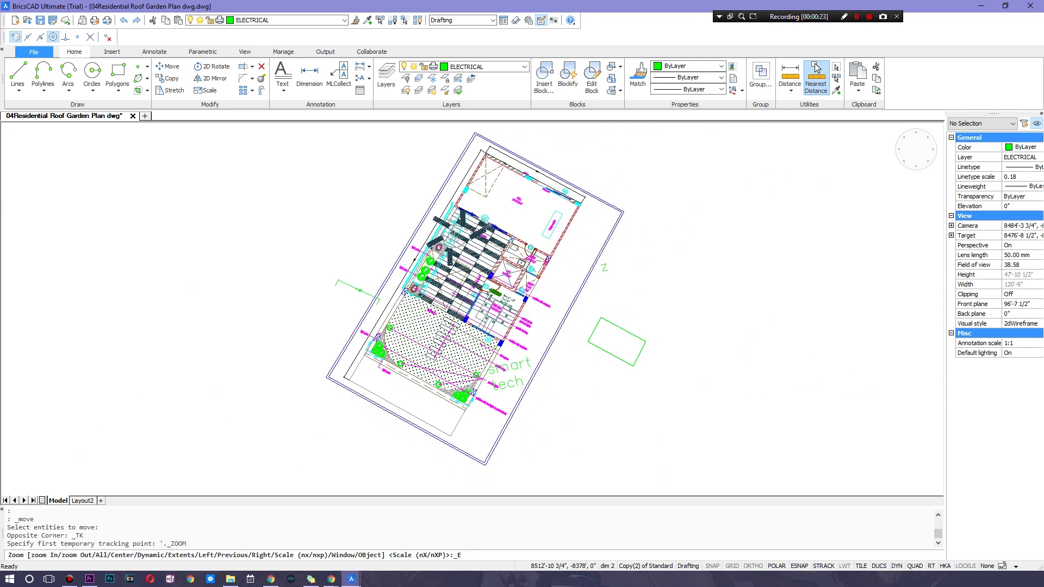
left_click(479, 272)
scroll(501, 264, "up", 8)
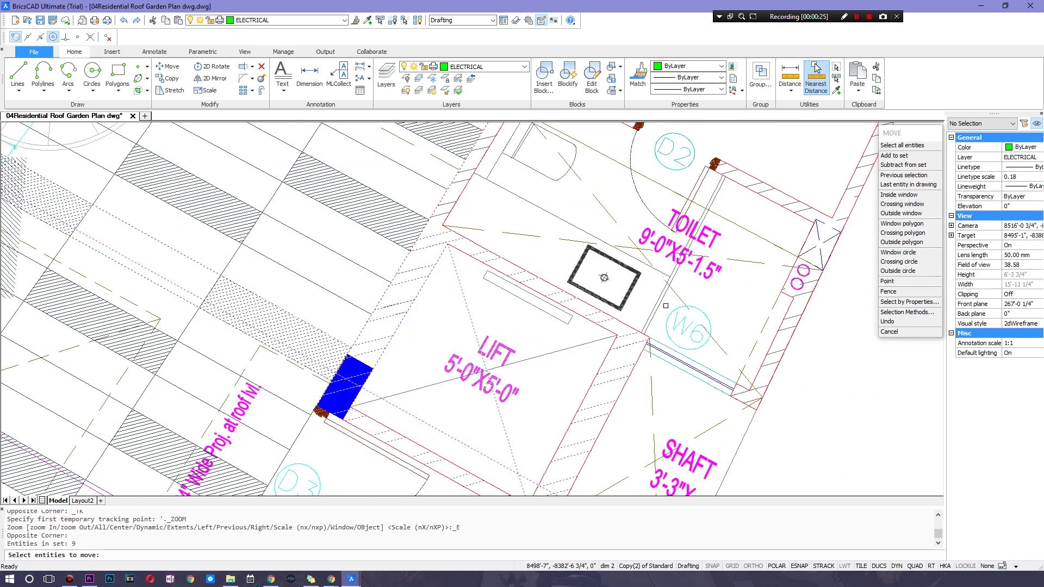
middle_click_drag(664, 305, 667, 234)
left_click(492, 277)
left_click(498, 282)
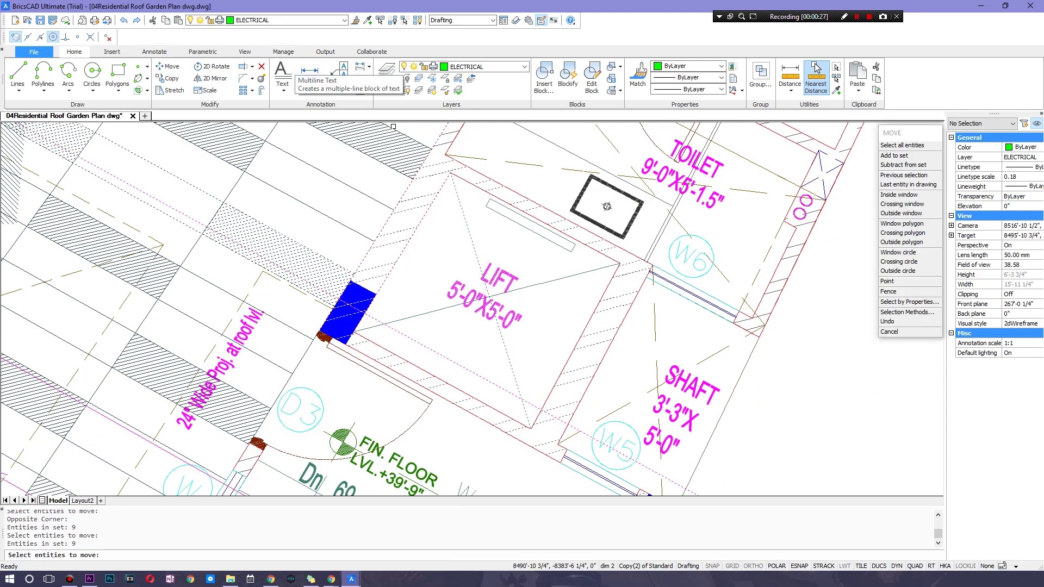
scroll(404, 224, "down", 6)
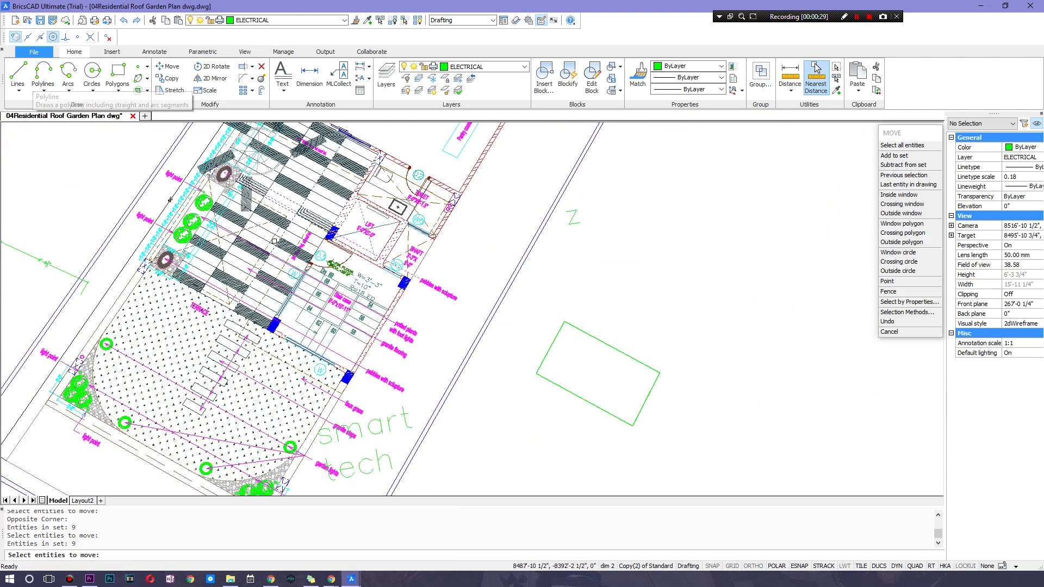
middle_click_drag(385, 221, 512, 249)
scroll(513, 249, "up", 4)
scroll(512, 250, "down", 4)
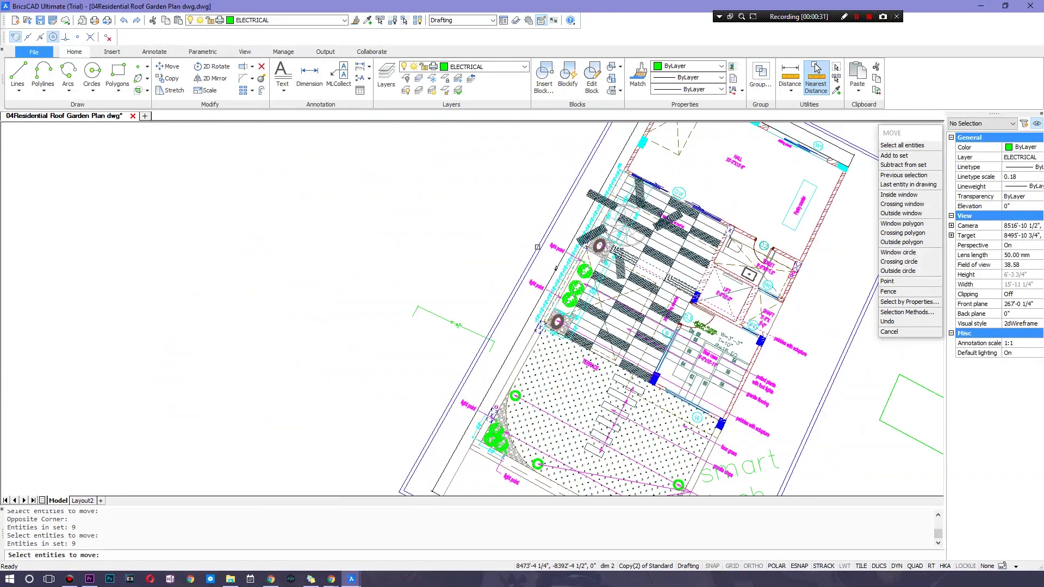
middle_click_drag(413, 229, 484, 247)
Step: Draw a long rectangle outside the plan's left wall
left_click(117, 71)
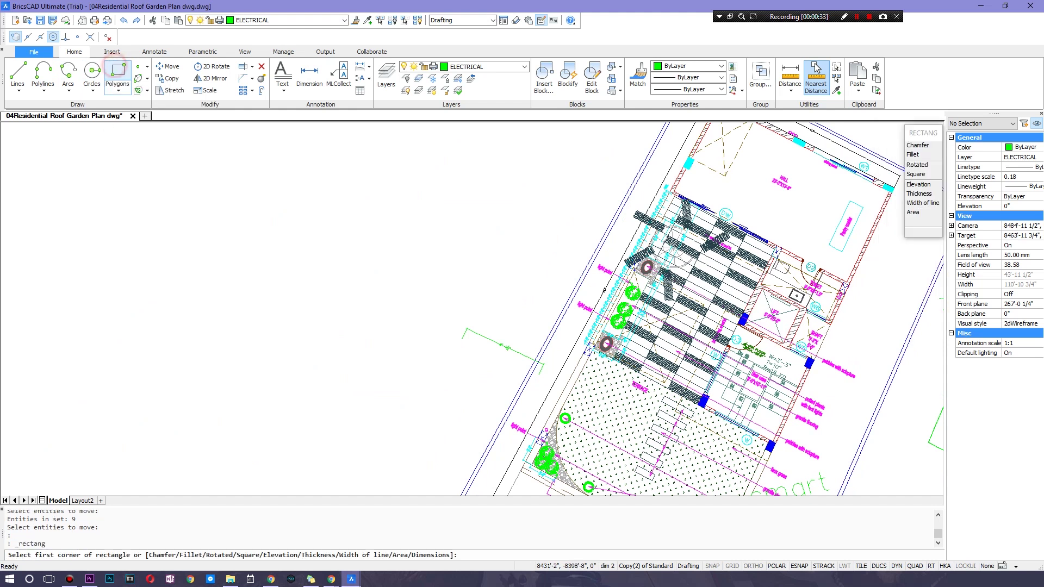
left_click(584, 270)
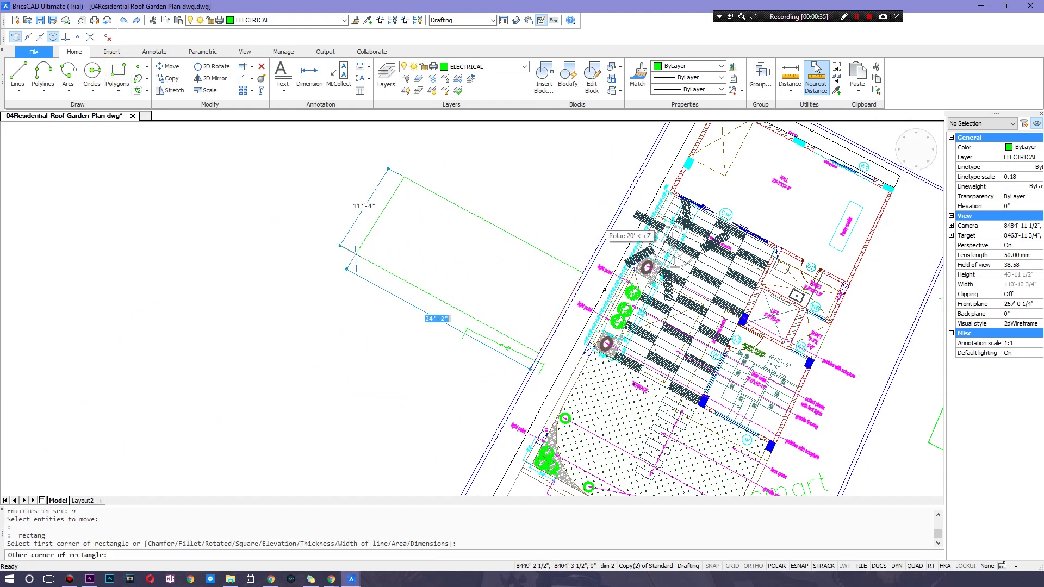
left_click(341, 231)
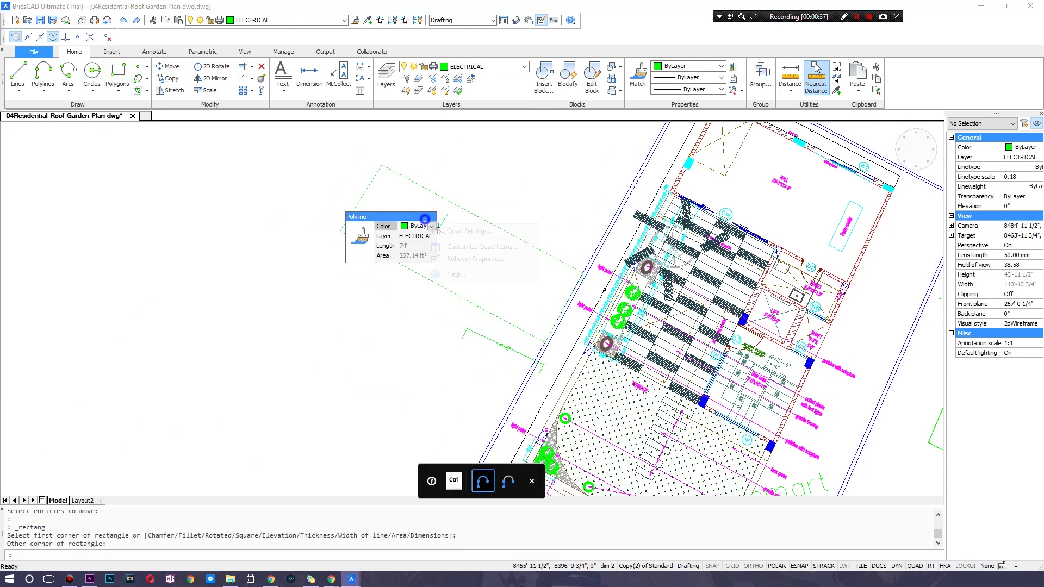
left_click(477, 207)
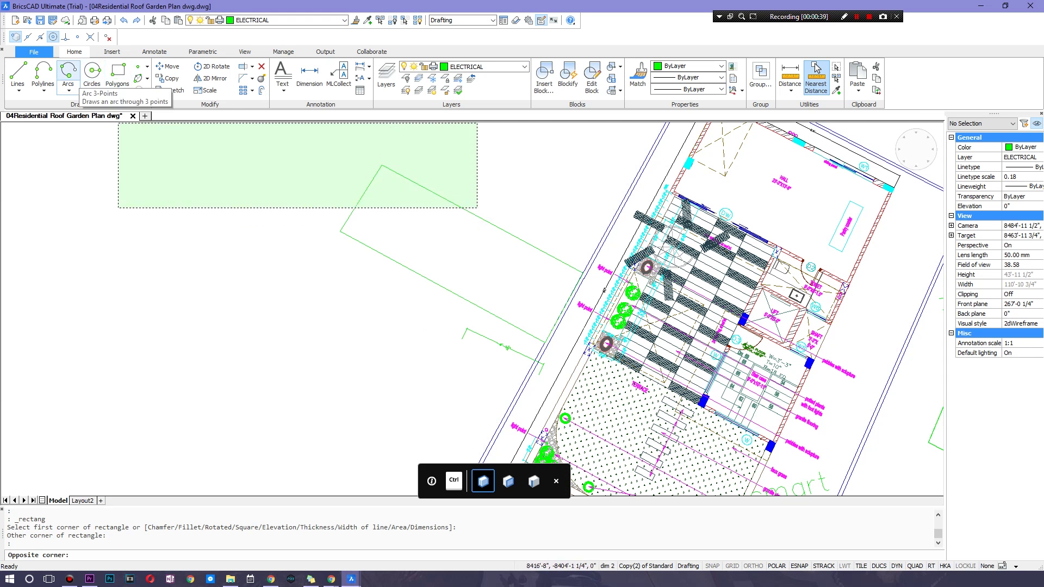
Step: Draw a 3-point arc of 3'-7" radius inside the rectangle
left_click(68, 71)
left_click(43, 88)
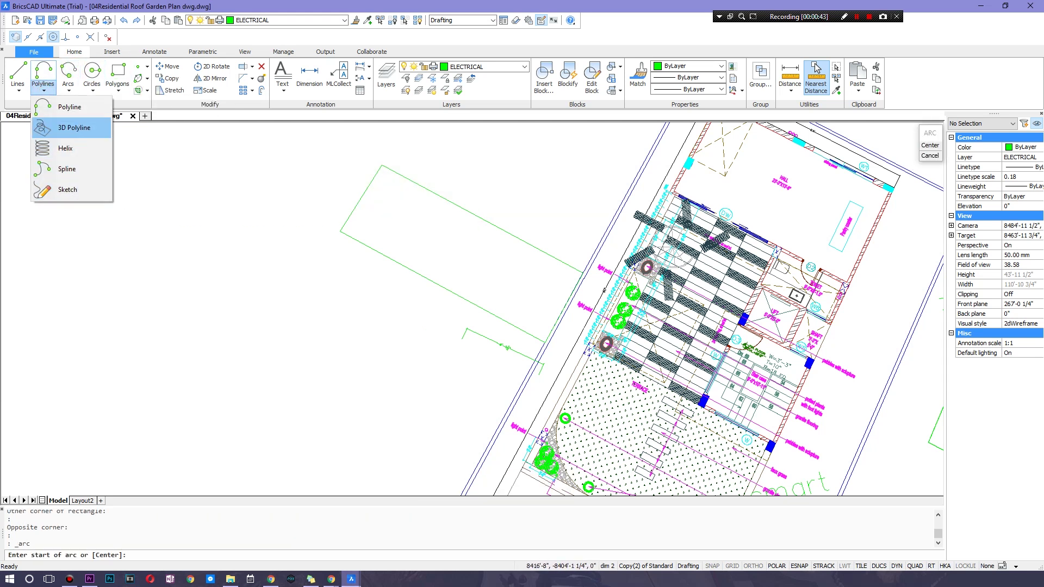
left_click(69, 89)
left_click(68, 88)
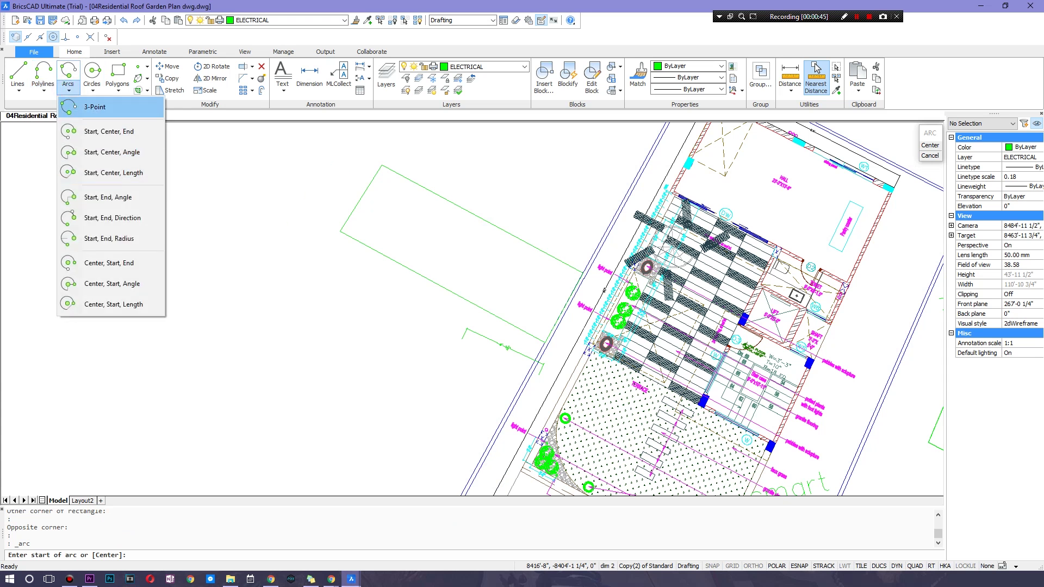
left_click(113, 115)
left_click(428, 238)
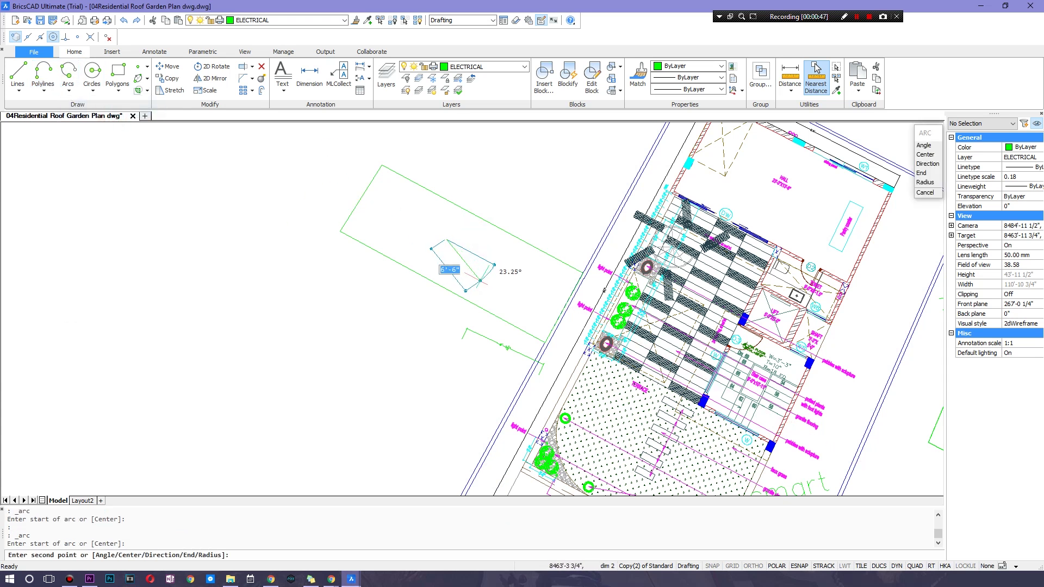
left_click(432, 278)
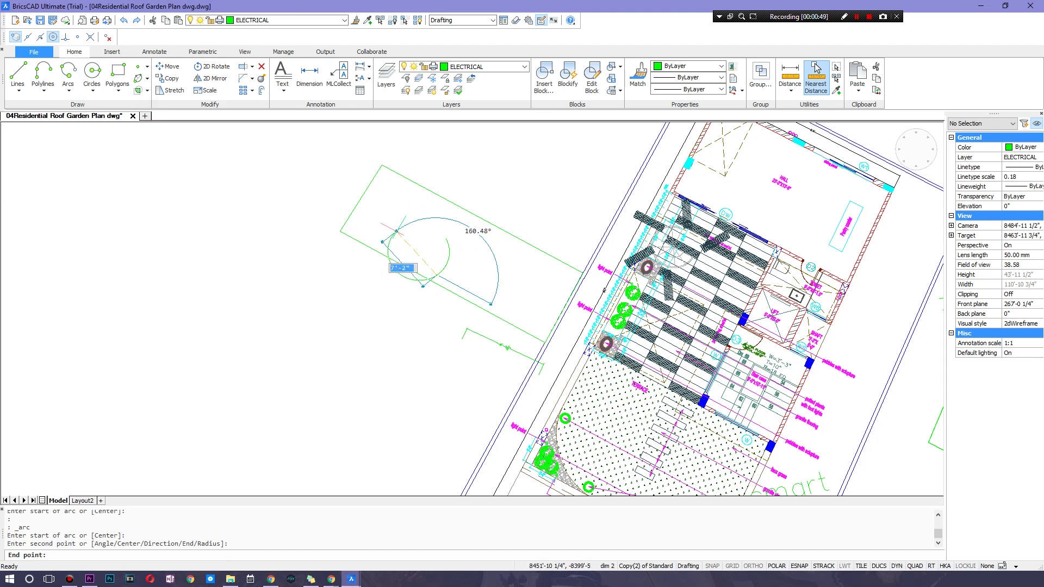
left_click(397, 231)
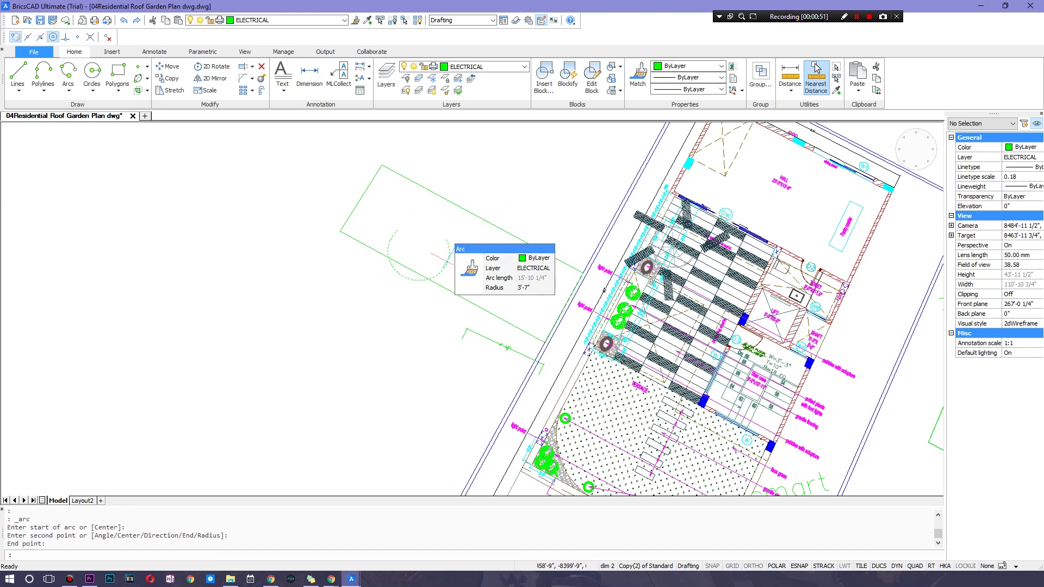
scroll(428, 229, "up", 5)
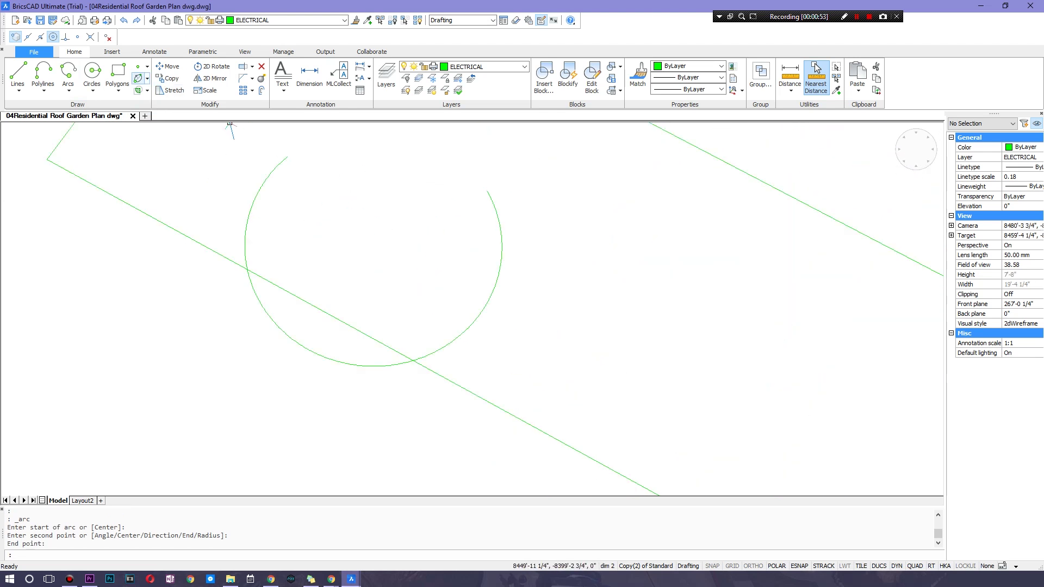
Step: Start a Donut, picking its inner and outer diameters on screen
left_click(117, 87)
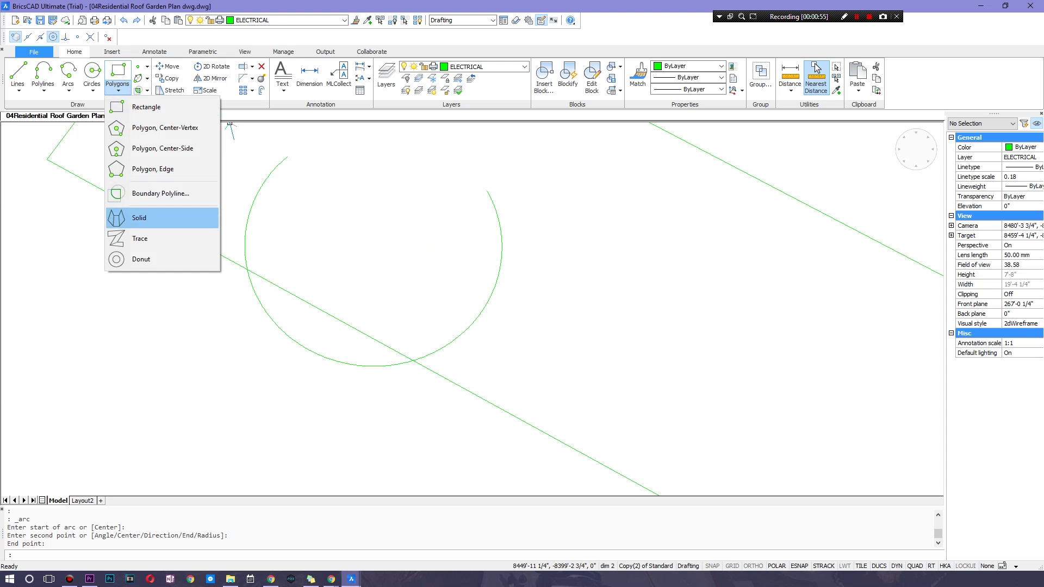
left_click(158, 259)
left_click(345, 205)
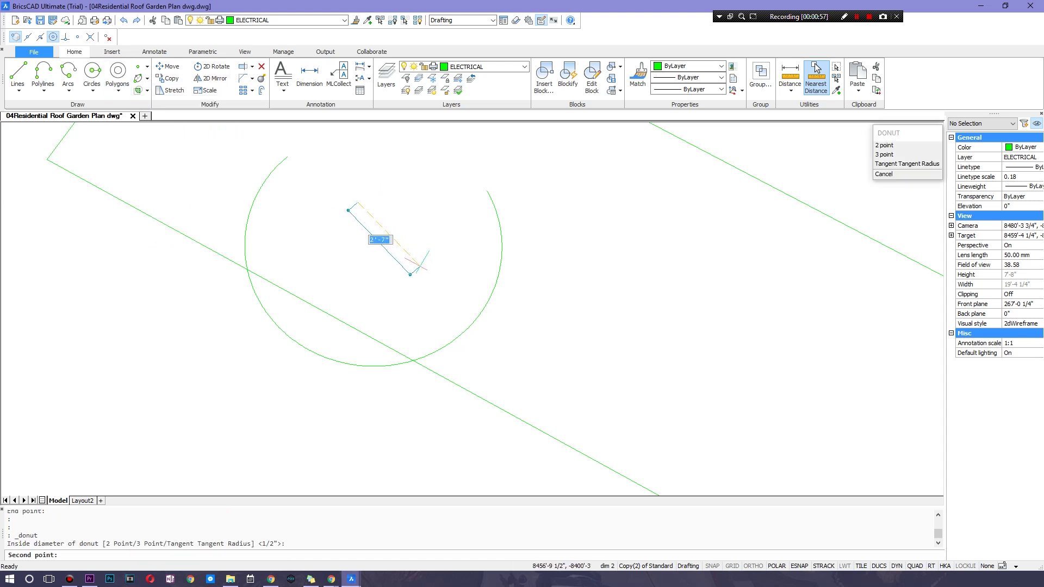
left_click(398, 323)
left_click(363, 182)
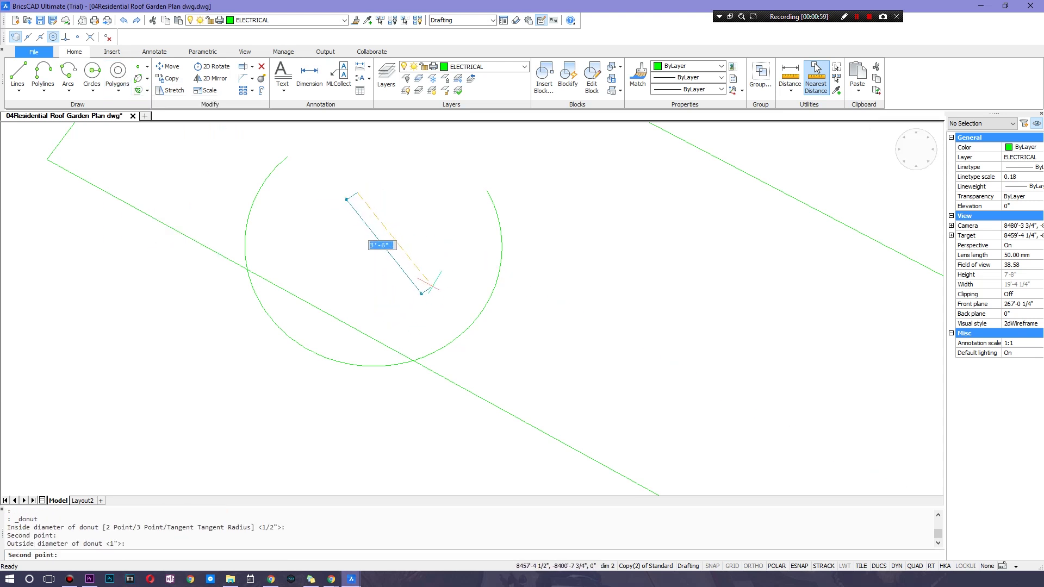
left_click(500, 270)
Step: Place two donuts side by side in the rectangle, the first inside the arc
left_click(376, 248)
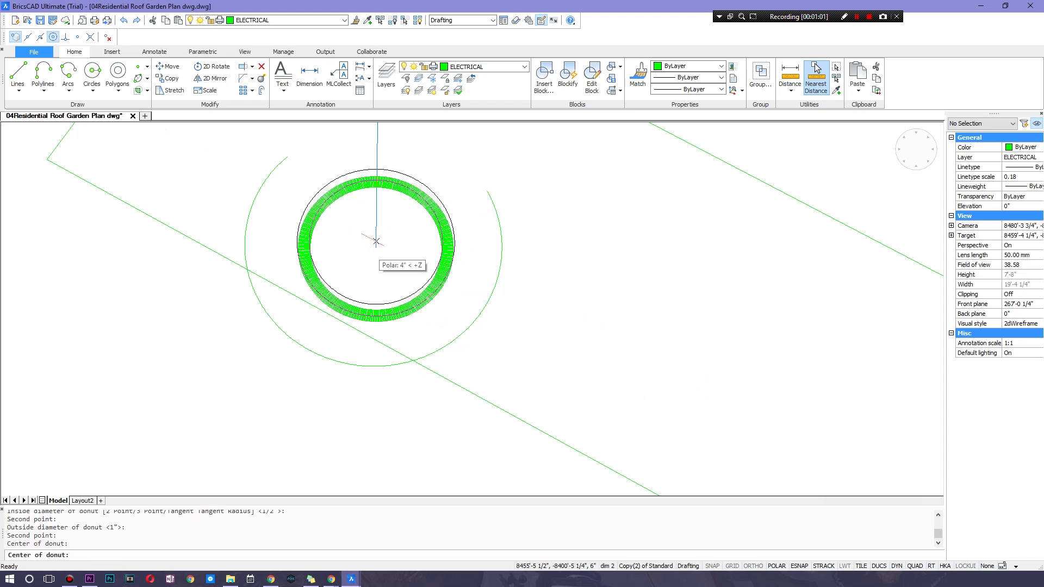
scroll(533, 338, "up", 1)
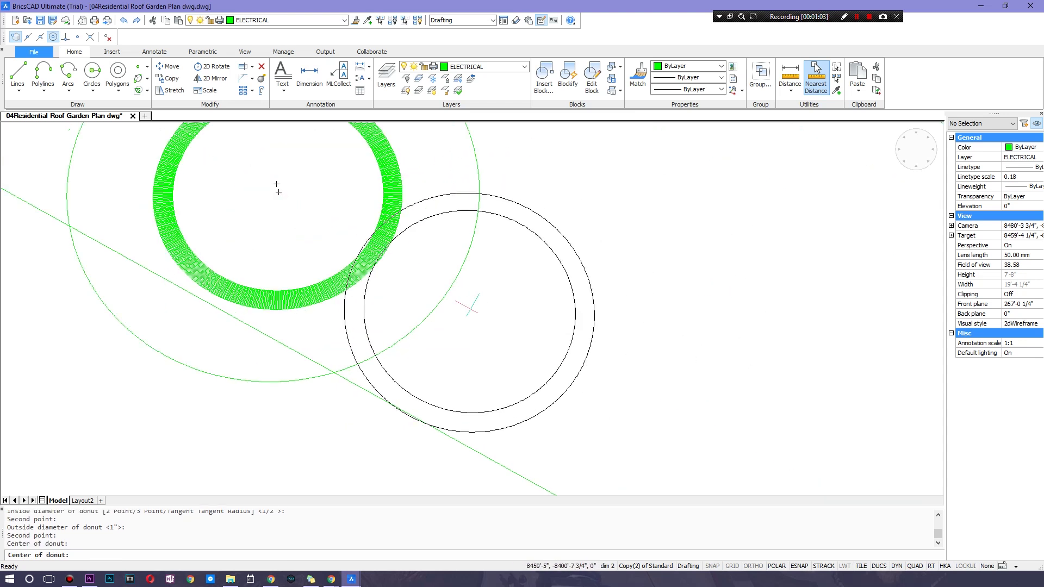
scroll(439, 292, "down", 2)
middle_click_drag(598, 256, 461, 312)
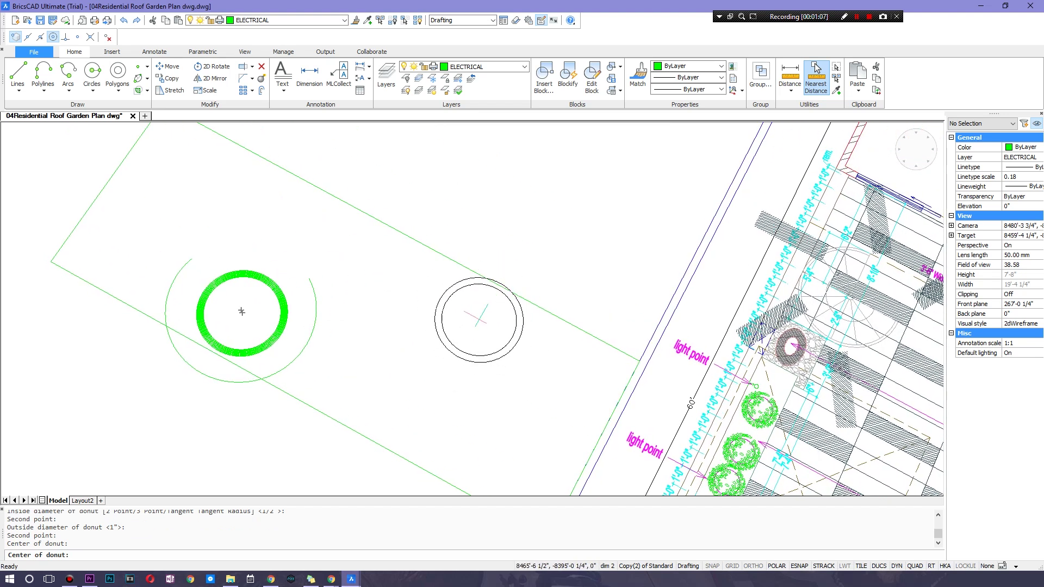
left_click(451, 320)
Step: Place five overlapping green donuts in the open area beside the toilet and shaft
scroll(636, 291, "down", 3)
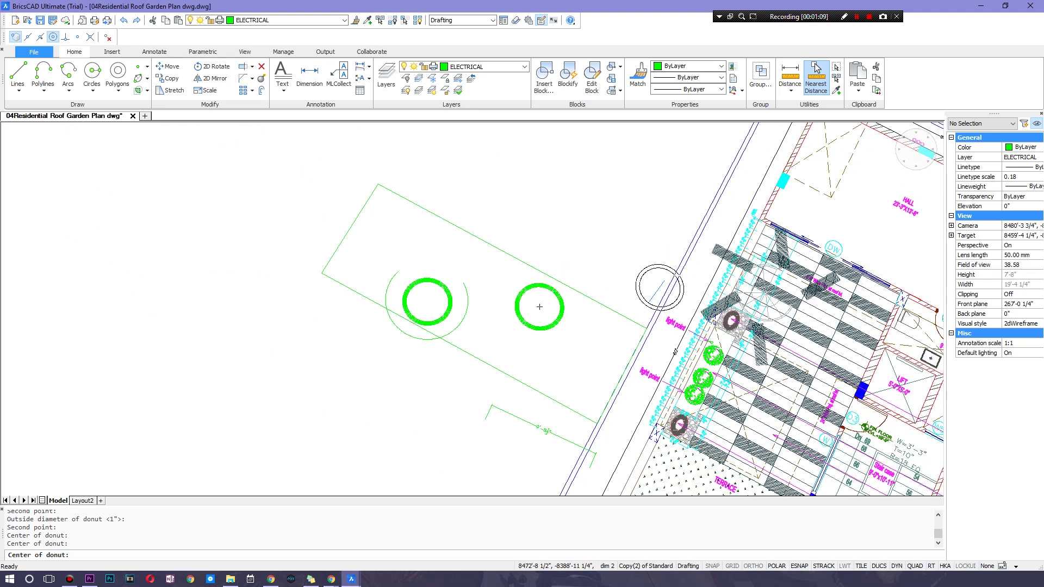
scroll(625, 337, "up", 8)
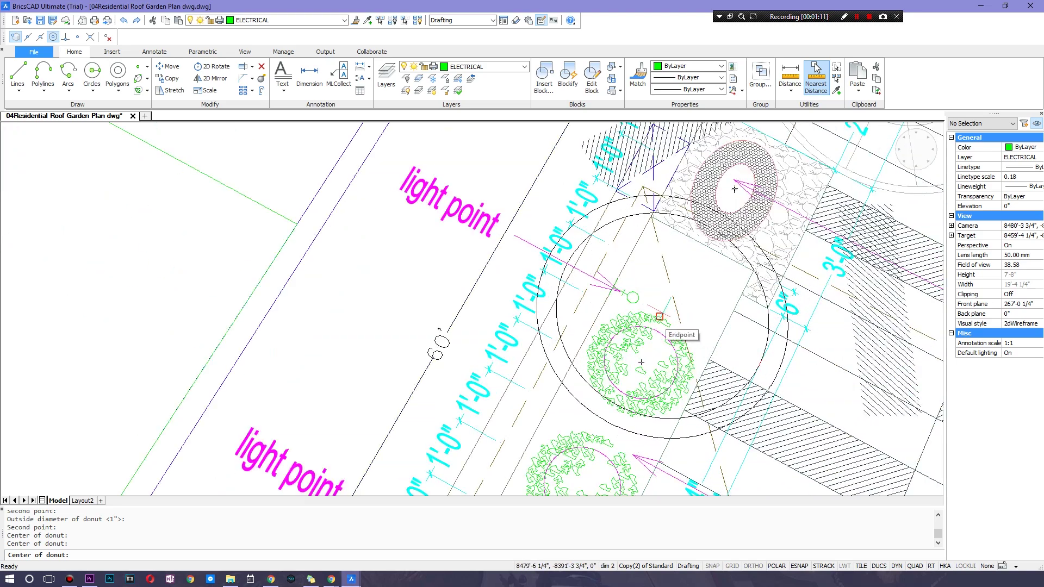
scroll(659, 316, "down", 5)
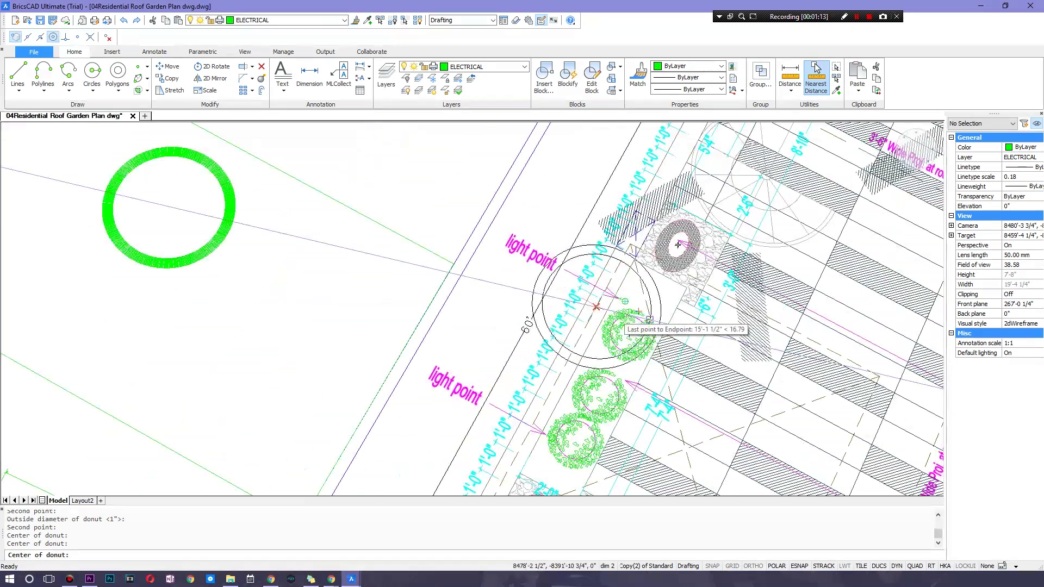
scroll(652, 304, "down", 6)
scroll(764, 304, "up", 5)
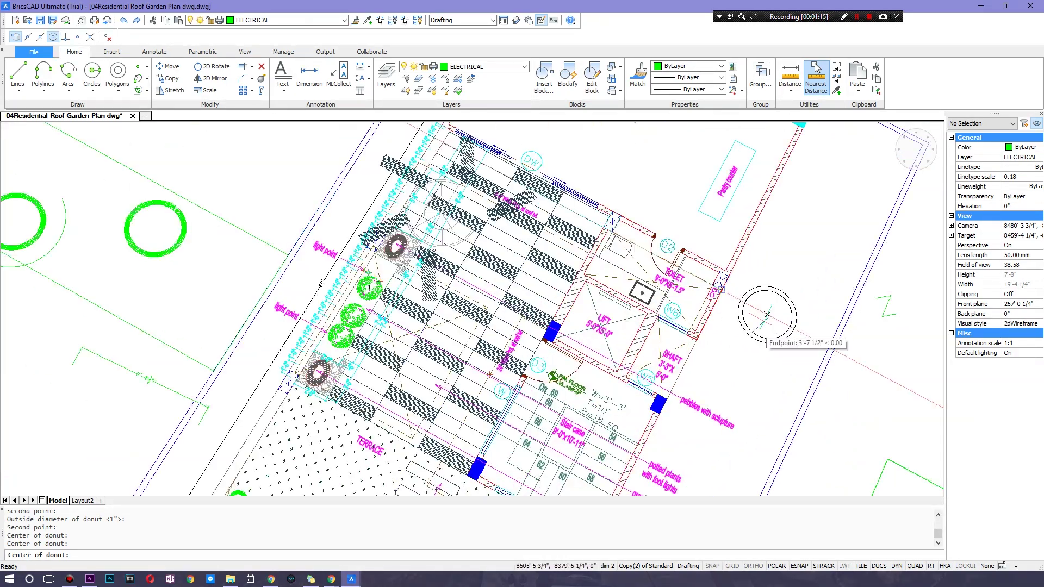
scroll(767, 315, "up", 3)
left_click(798, 235)
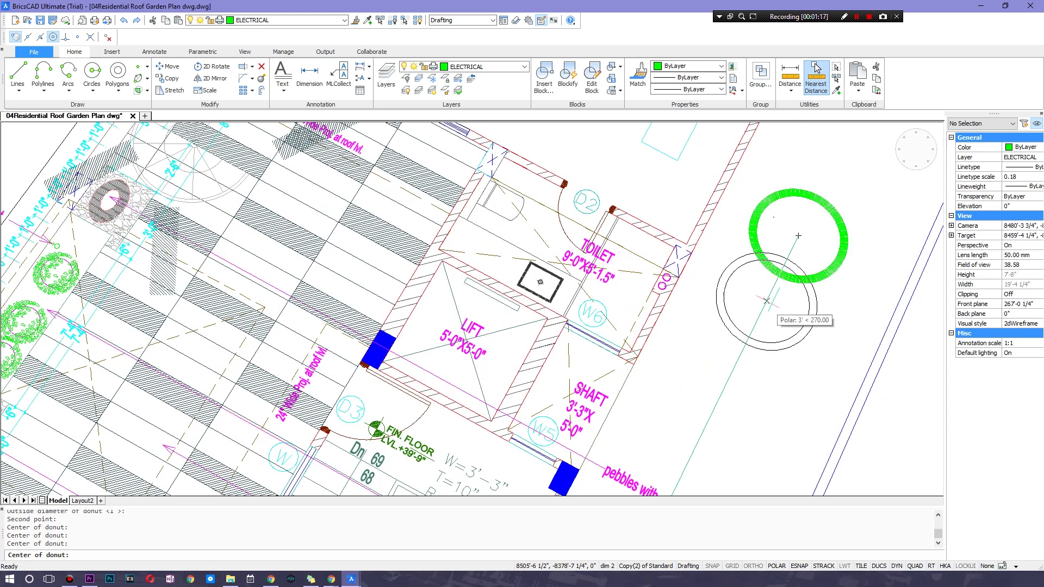
left_click(816, 197)
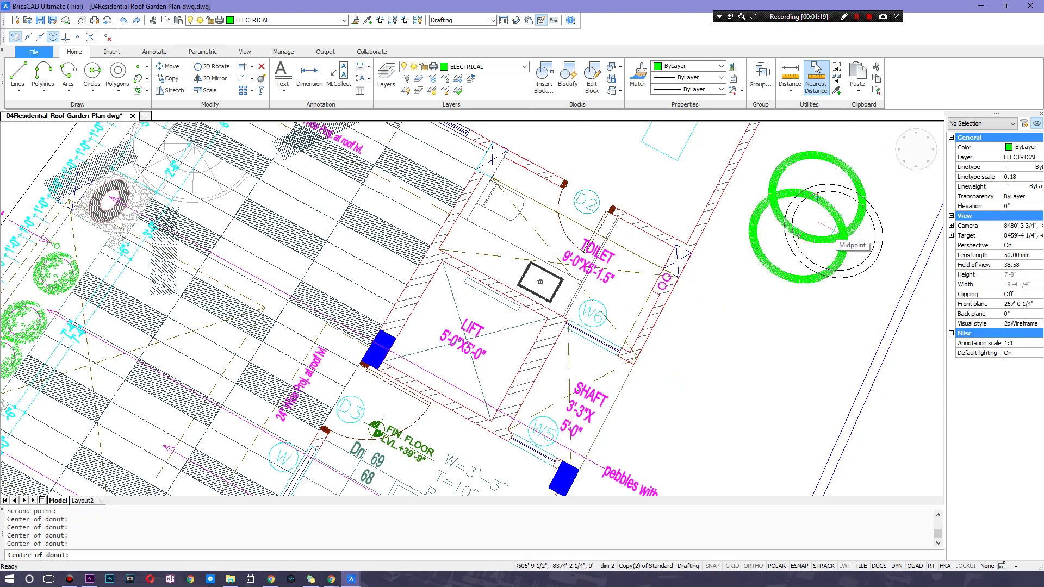
left_click(843, 236)
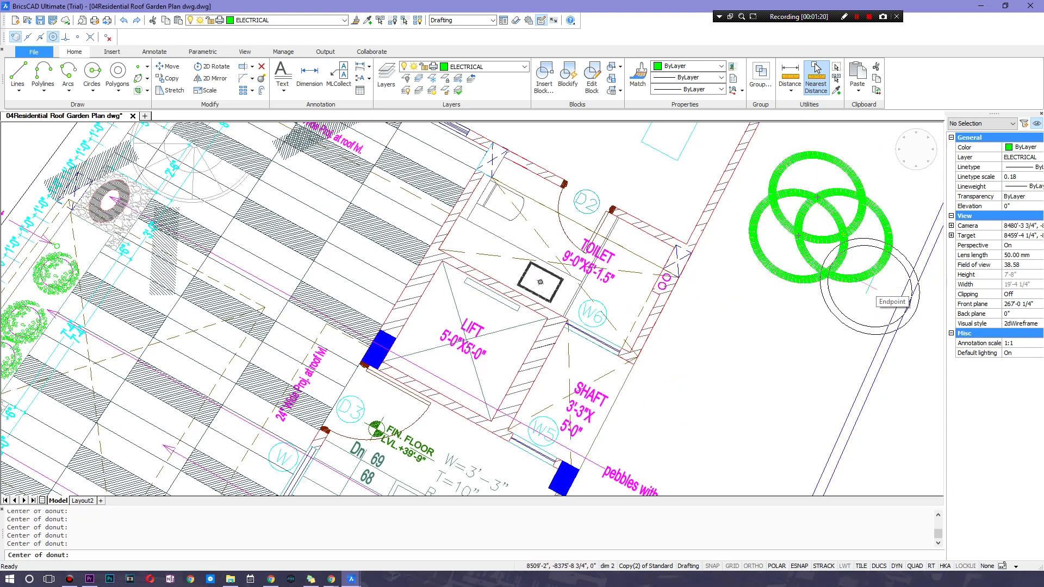
left_click(756, 214)
left_click(738, 254)
scroll(789, 231, "up", 2)
scroll(809, 227, "down", 1)
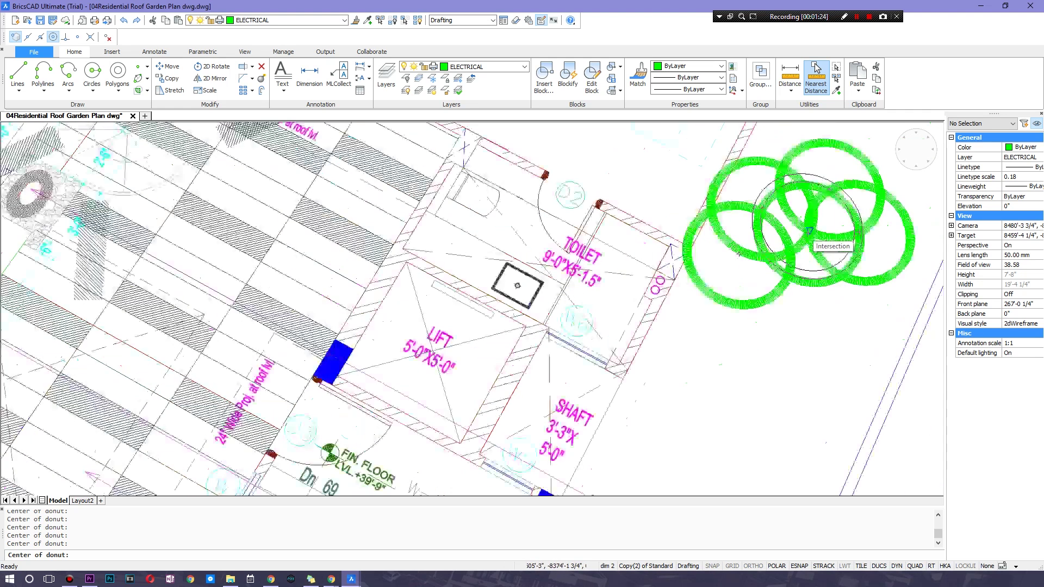
scroll(738, 253, "down", 6)
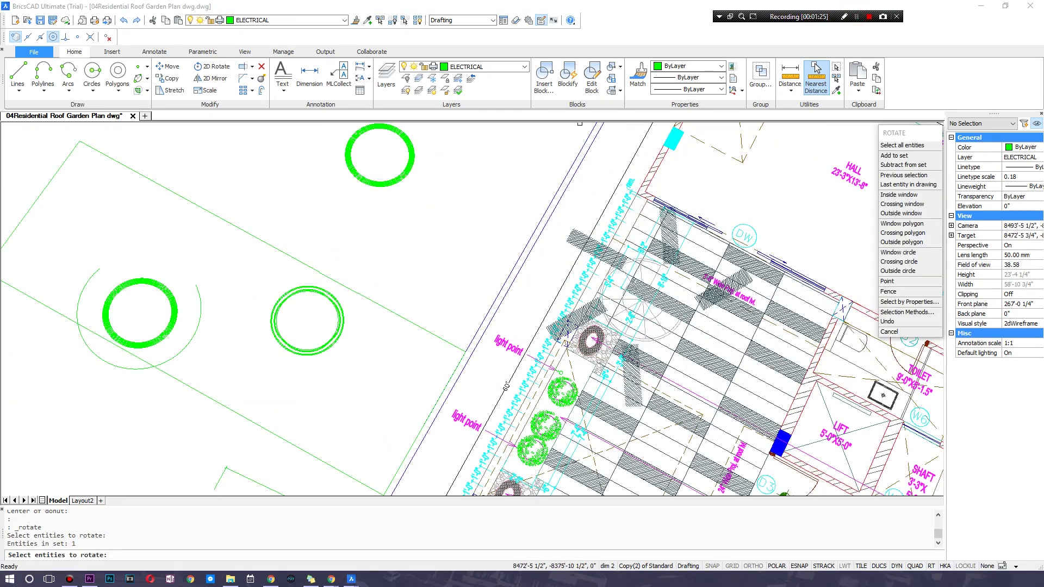
left_click(169, 67)
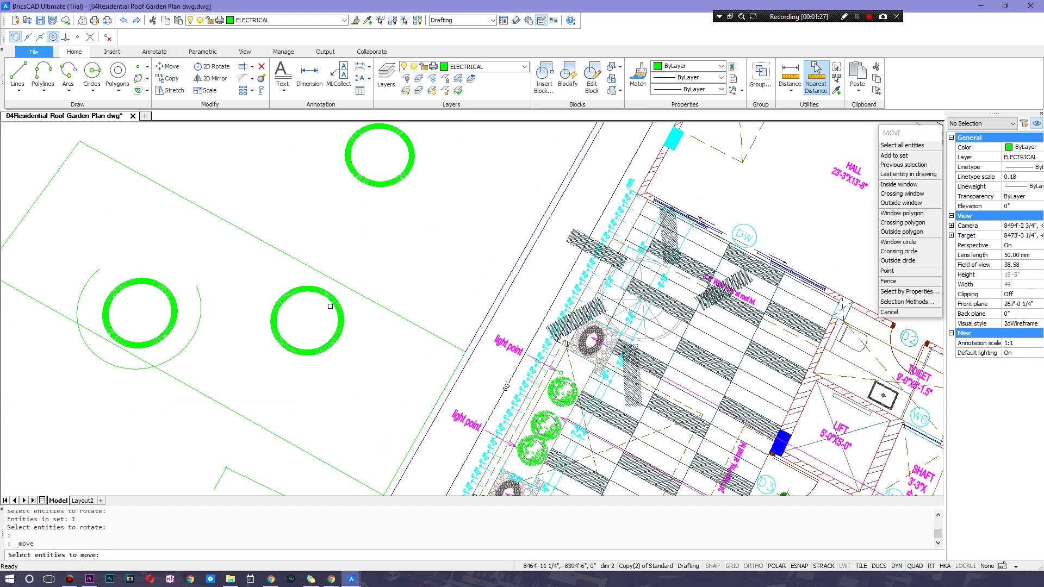
left_click(327, 295)
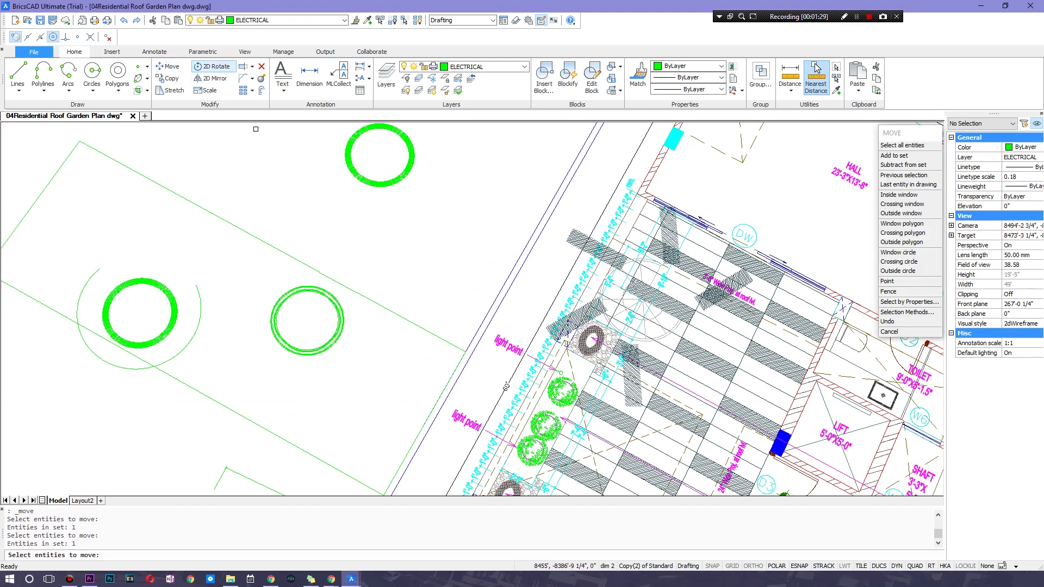
left_click(206, 90)
left_click(316, 291)
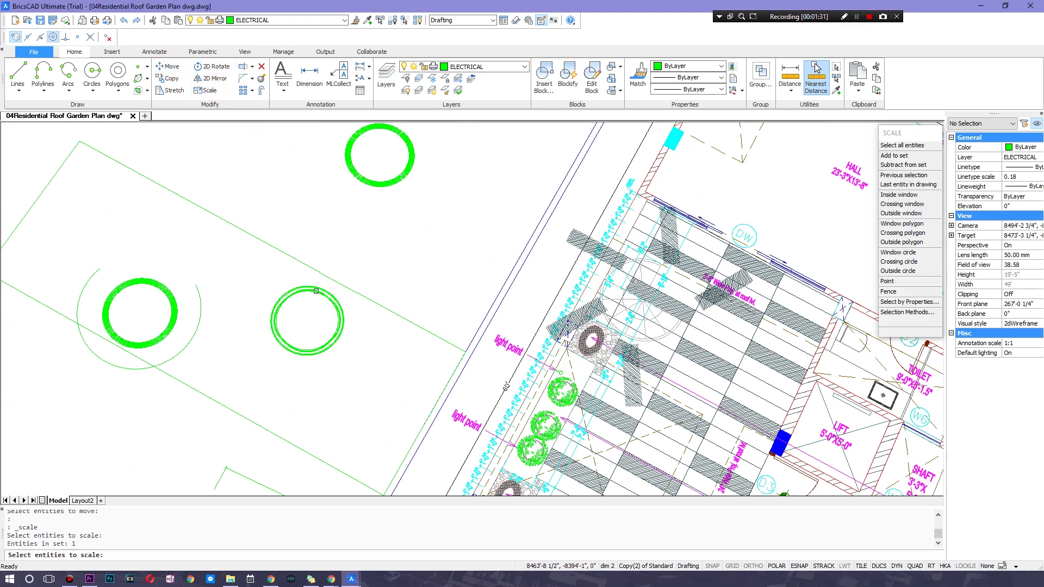
left_click(170, 90)
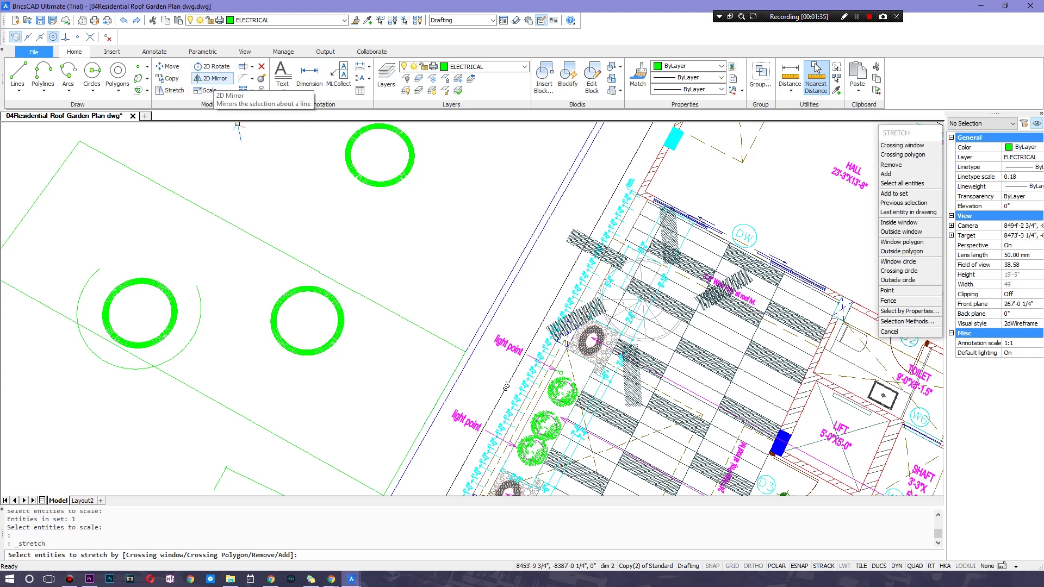
left_click(212, 79)
left_click(262, 66)
left_click(251, 64)
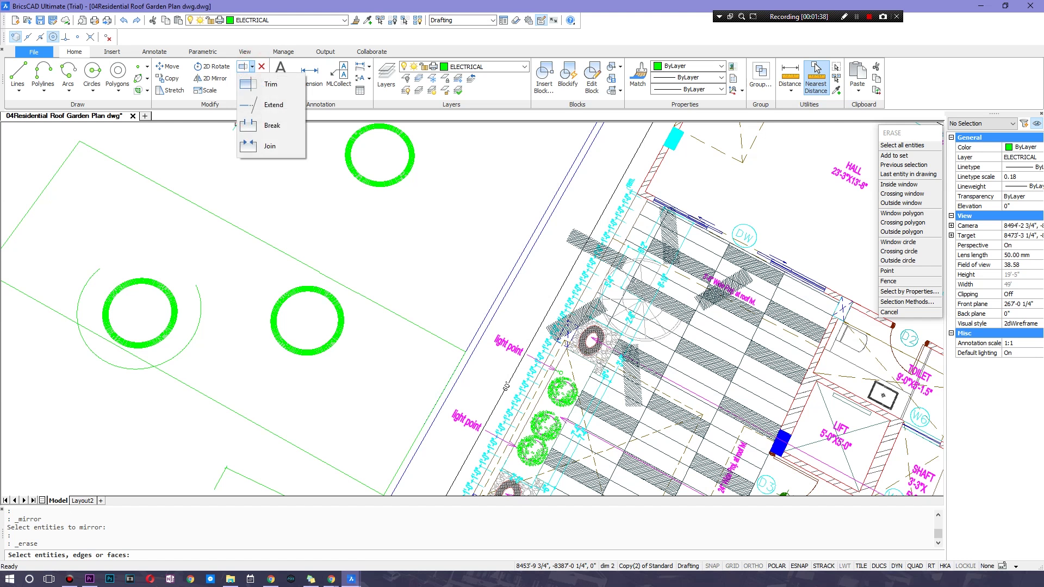
left_click(267, 83)
left_click(252, 64)
left_click(358, 113)
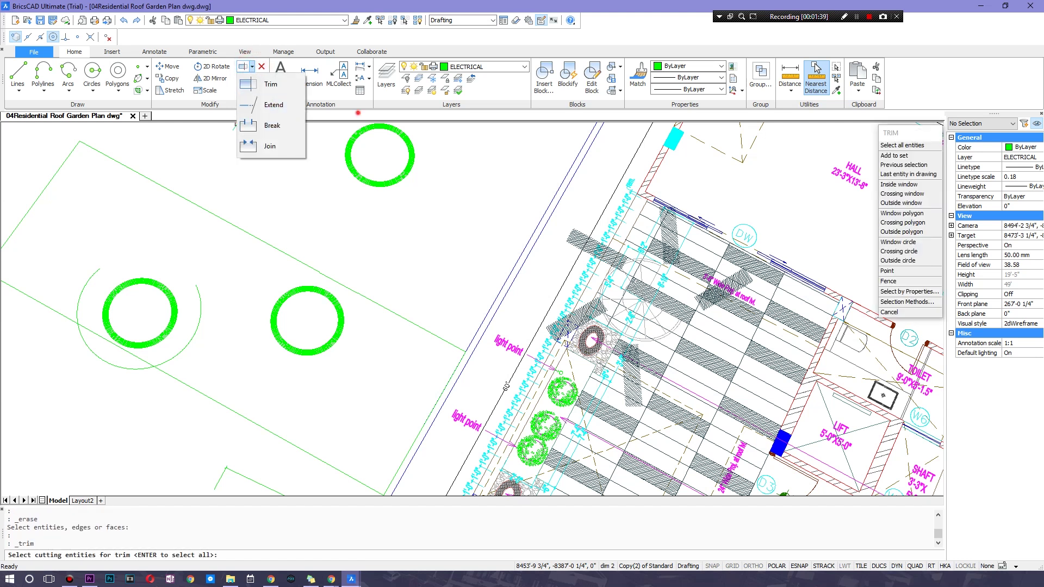
Step: Create a multiline text box set to bold Plump font
left_click(282, 73)
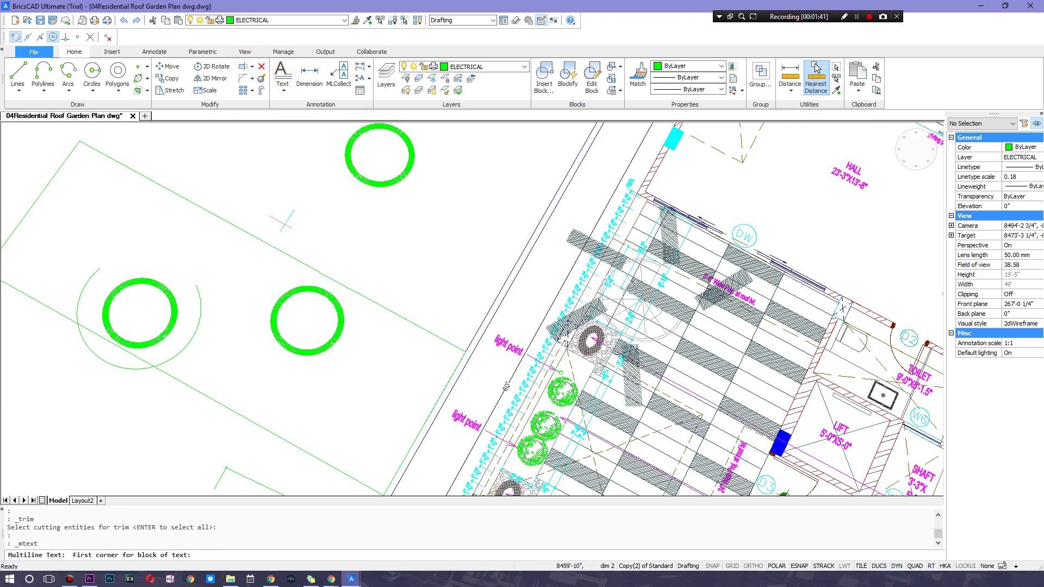
left_click(136, 304)
scroll(149, 317, "up", 3)
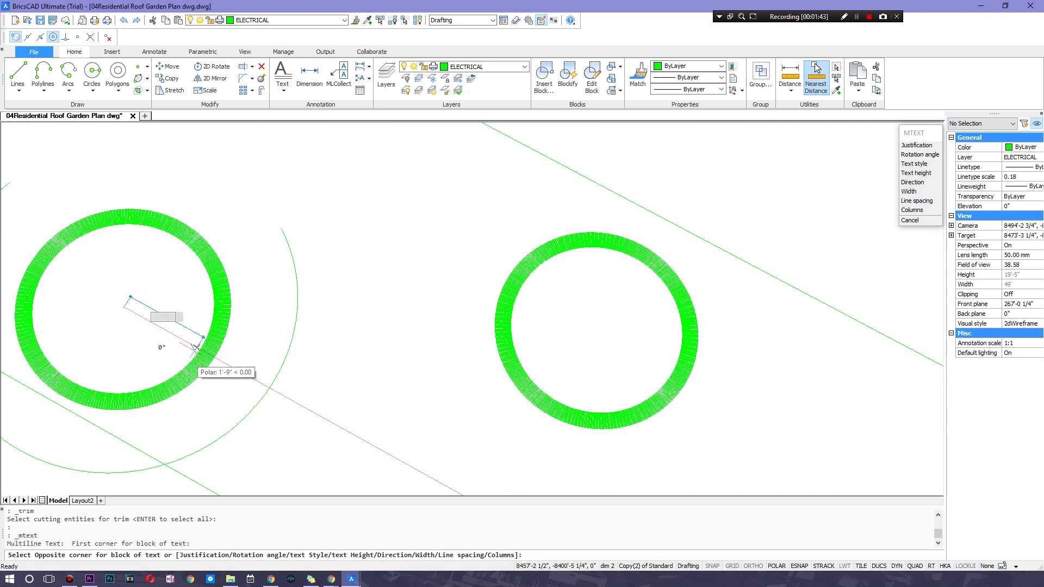
left_click(278, 329)
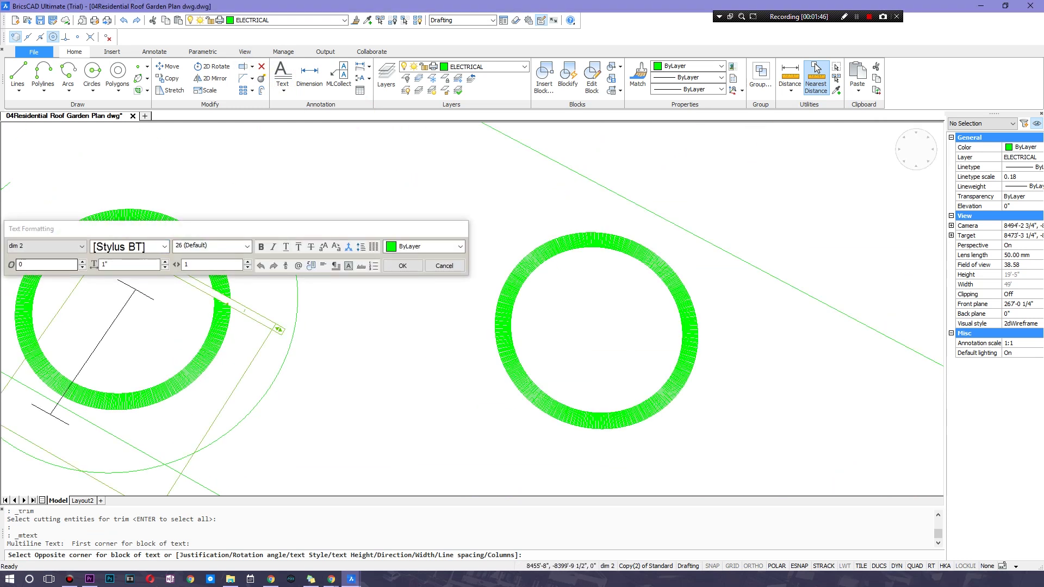
left_click(145, 243)
scroll(152, 318, "down", 20)
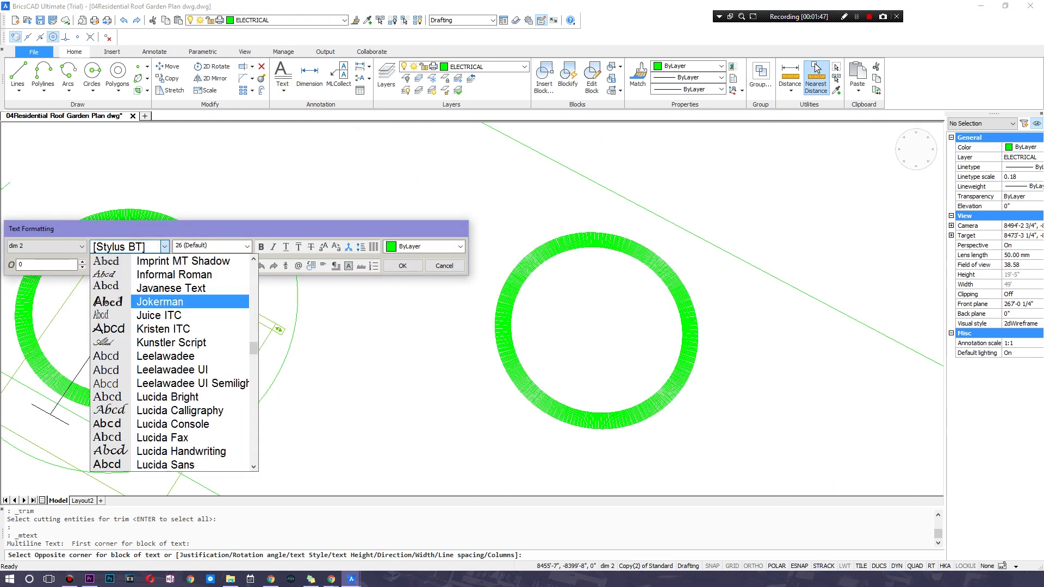
scroll(190, 326, "down", 20)
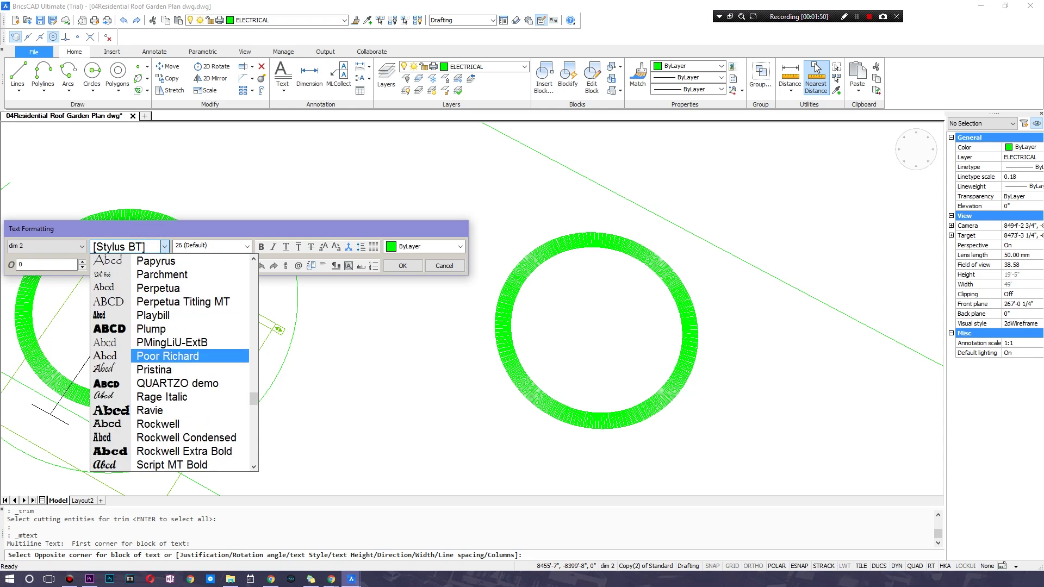
left_click(164, 327)
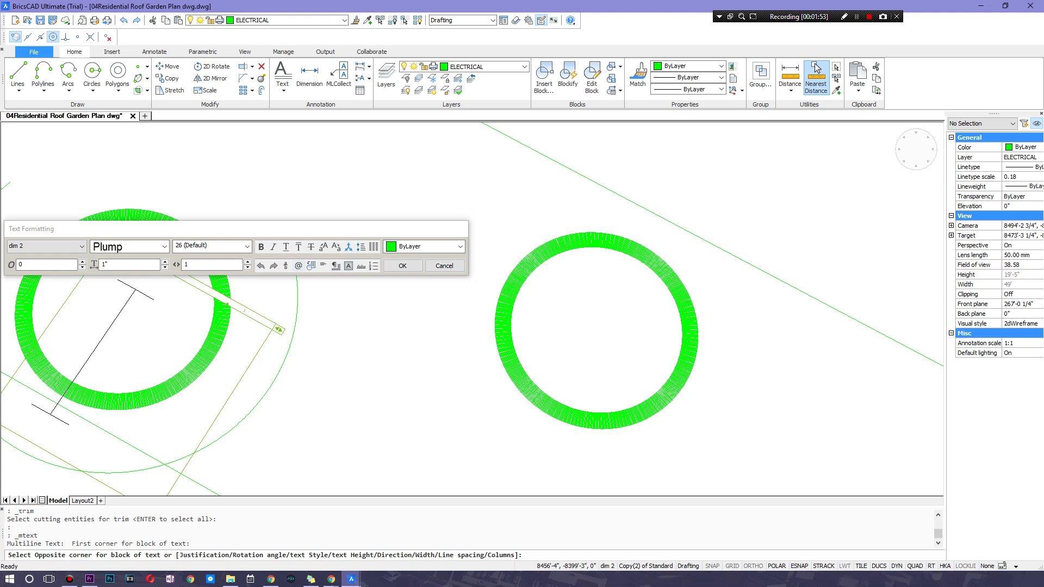
left_click(261, 246)
left_click(402, 265)
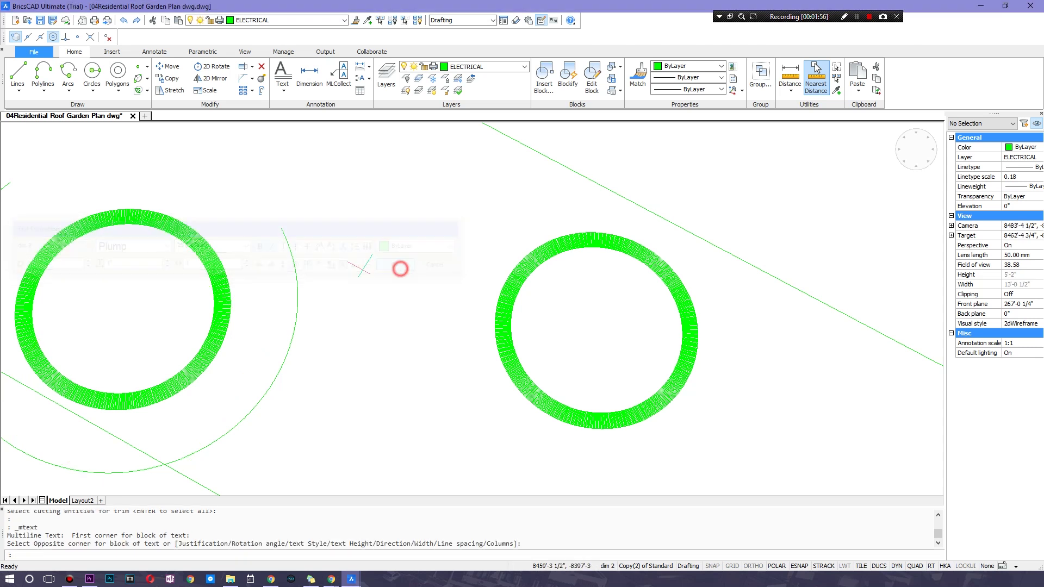
left_click(117, 331)
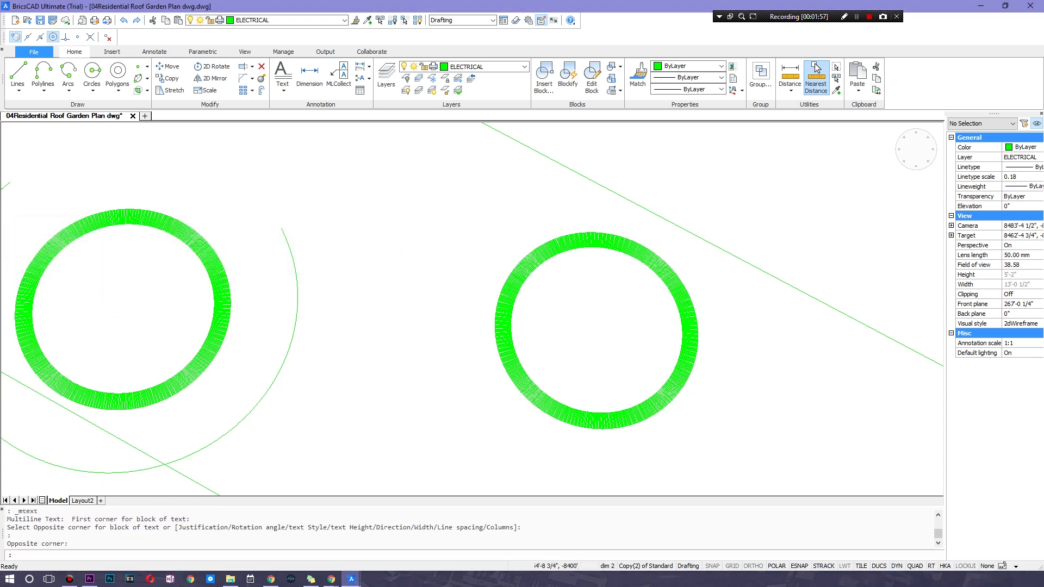
Step: Write the 'Jacuzzi' label in a new text box on the left circle
left_click(68, 261)
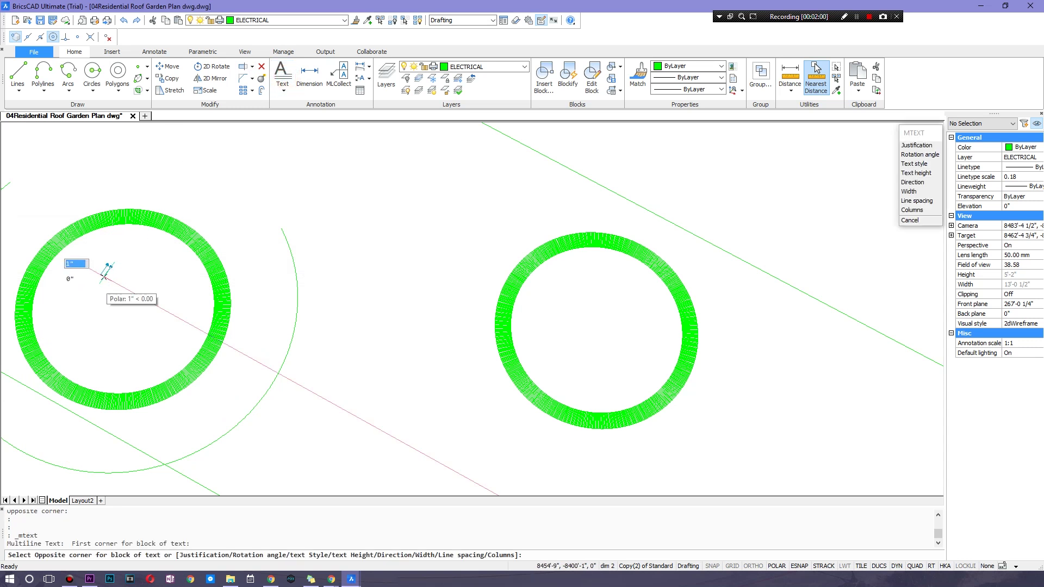
left_click(186, 360)
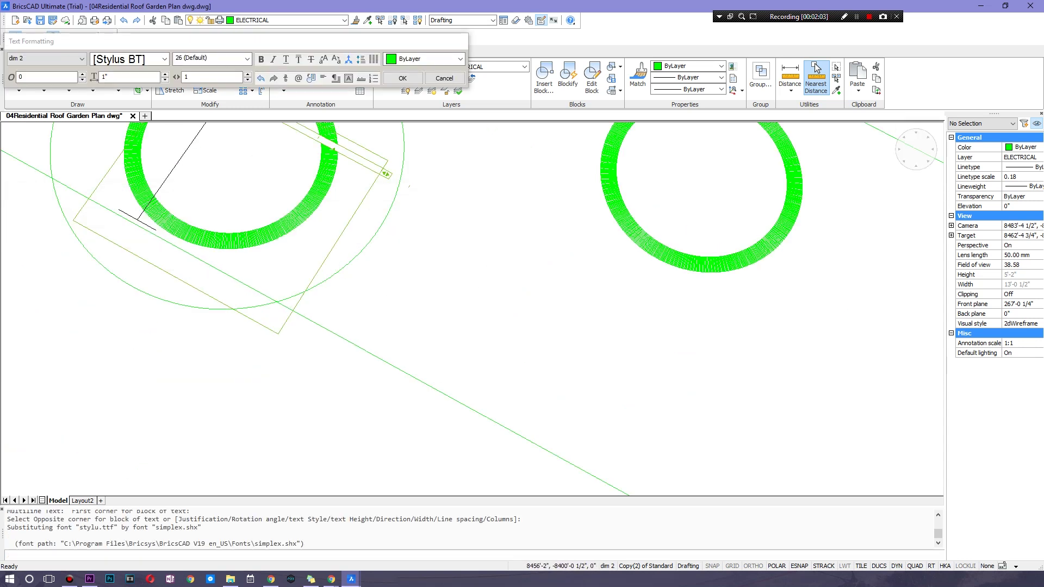
type("jan")
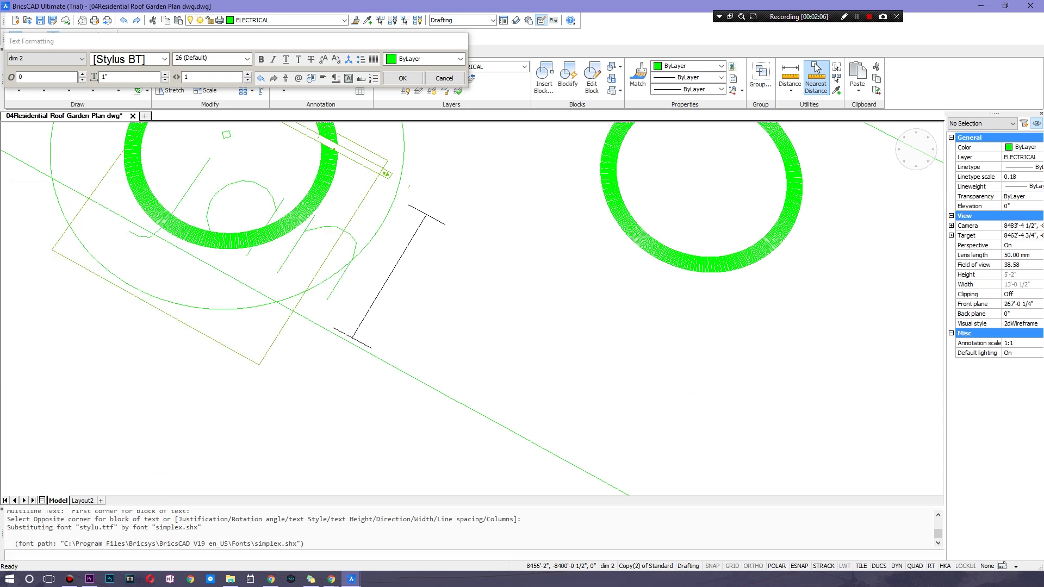
key("BackSpace")
key("BackSpace")
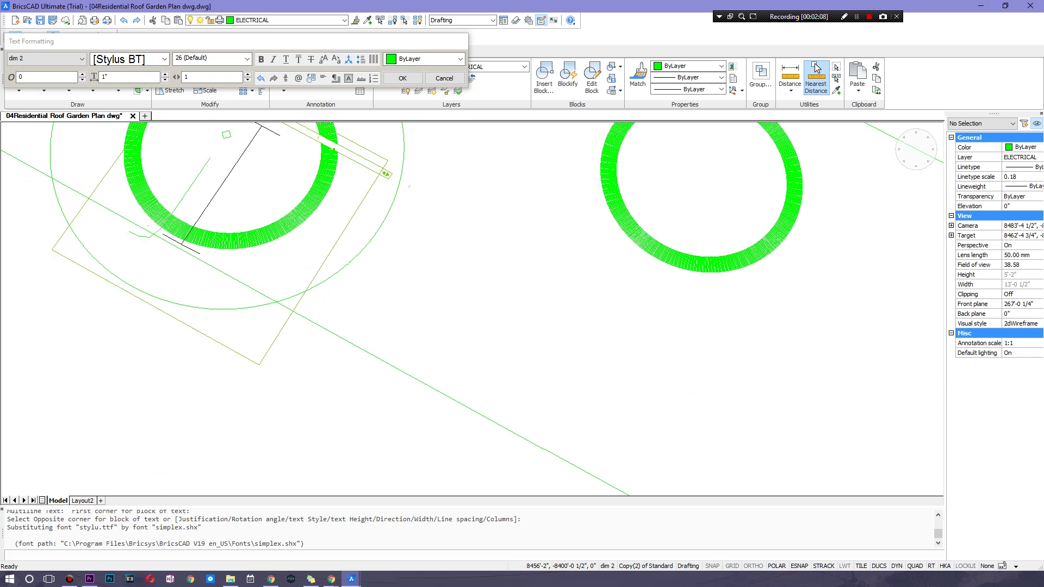
type("acuzzi")
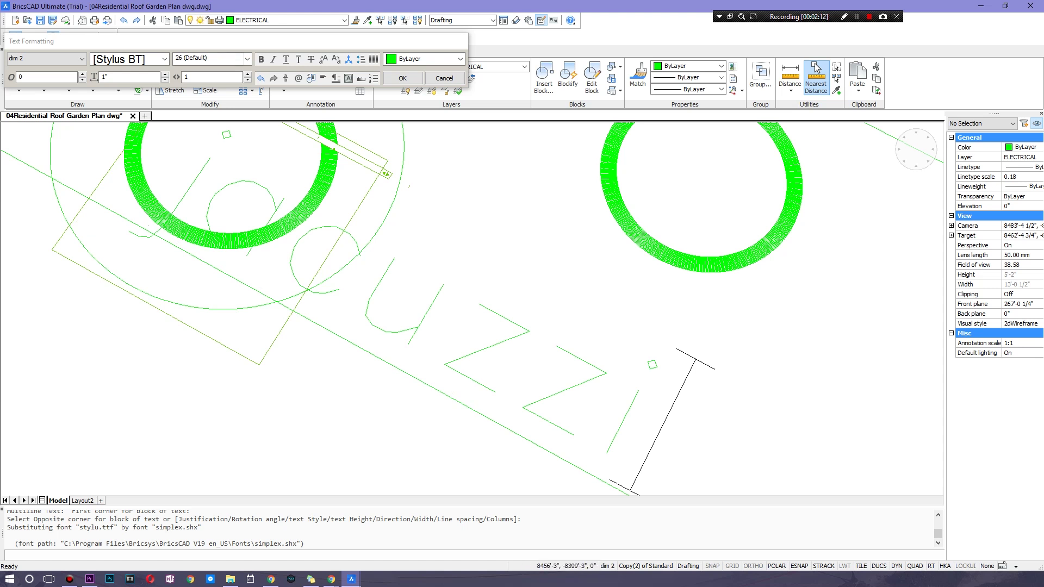
Step: Change the jacuzzi label's font to Stylus BT
left_click(238, 61)
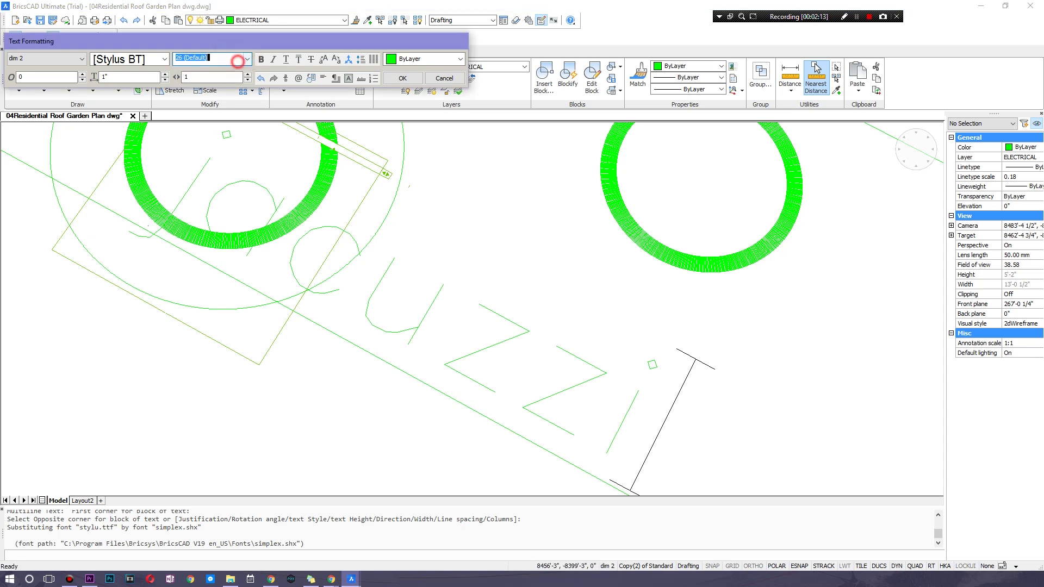
left_click(164, 59)
scroll(196, 153, "down", 10)
left_click(200, 149)
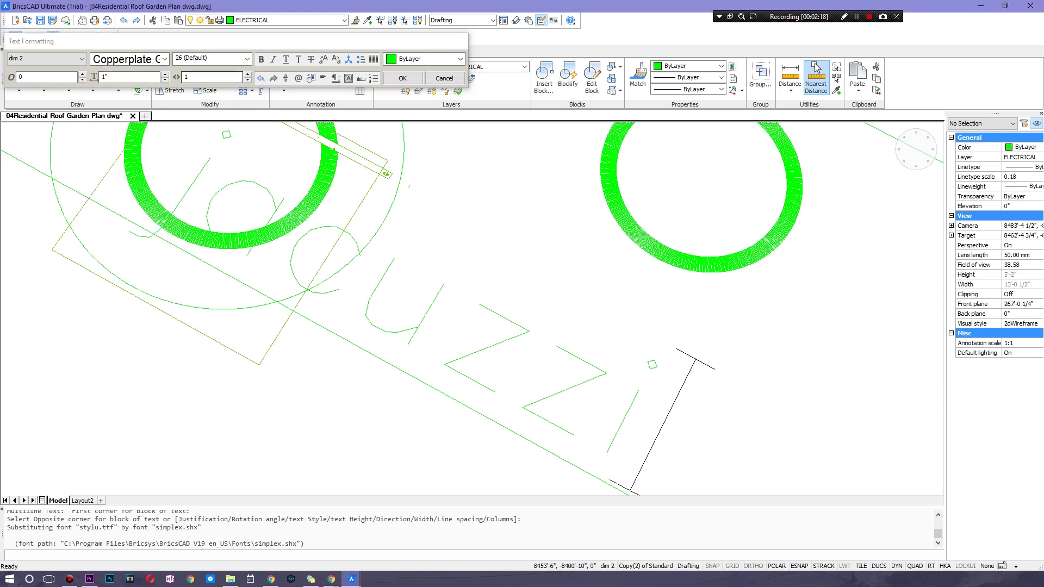
left_click(519, 337)
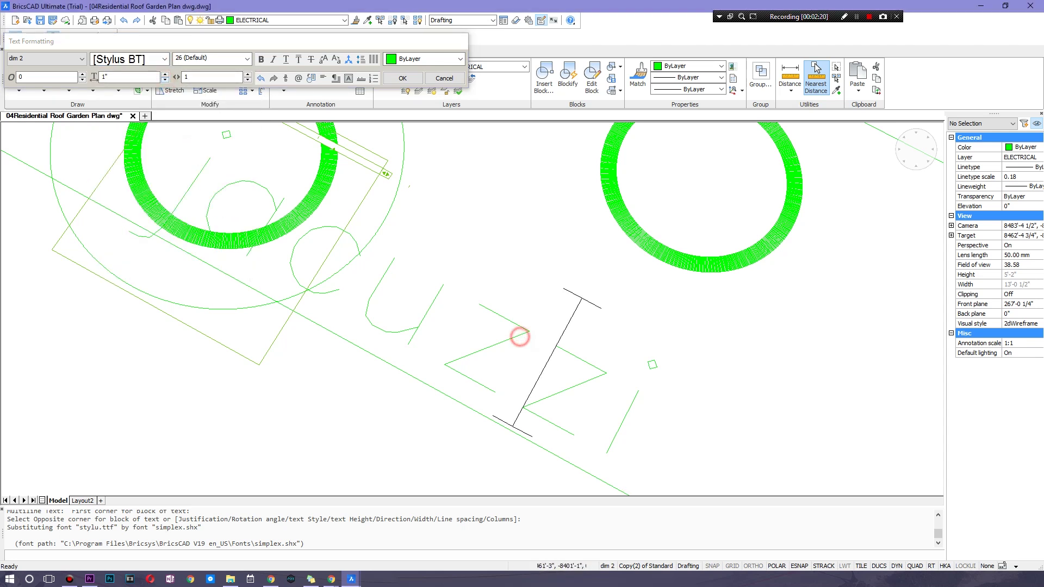
left_click(405, 268)
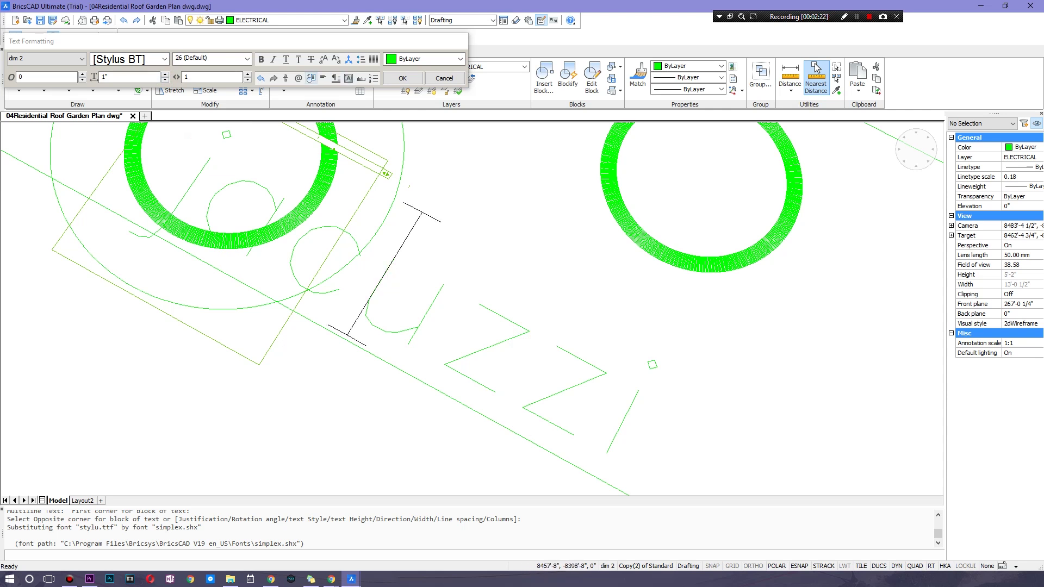
left_click(298, 78)
Step: Run Layer Off on the jacuzzi ring, then pan back onto both jacuzzi rings
left_click(190, 356)
left_click(406, 79)
scroll(301, 229, "down", 5)
scroll(290, 300, "up", 2)
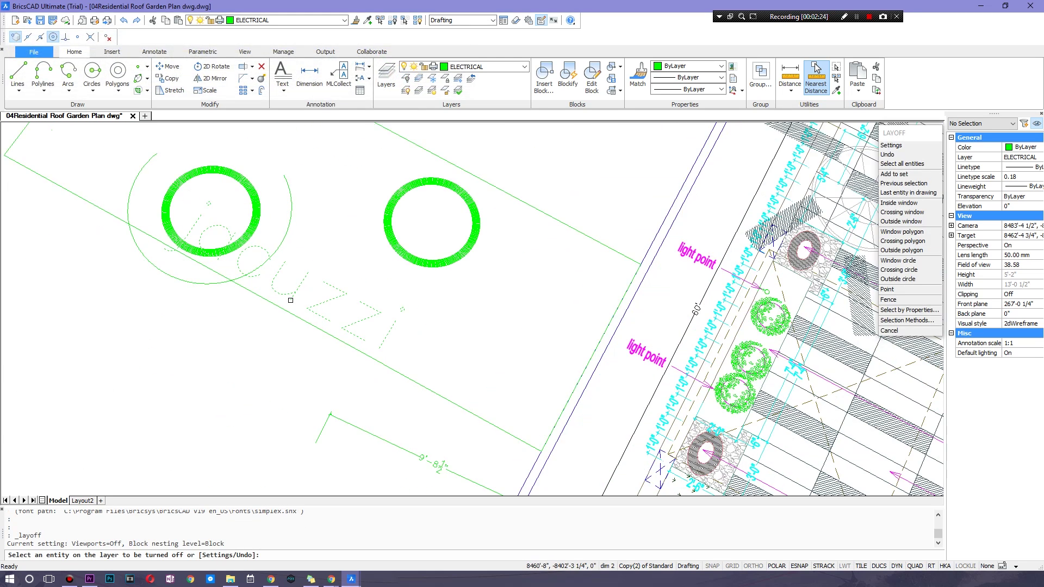
middle_click_drag(345, 221, 383, 307)
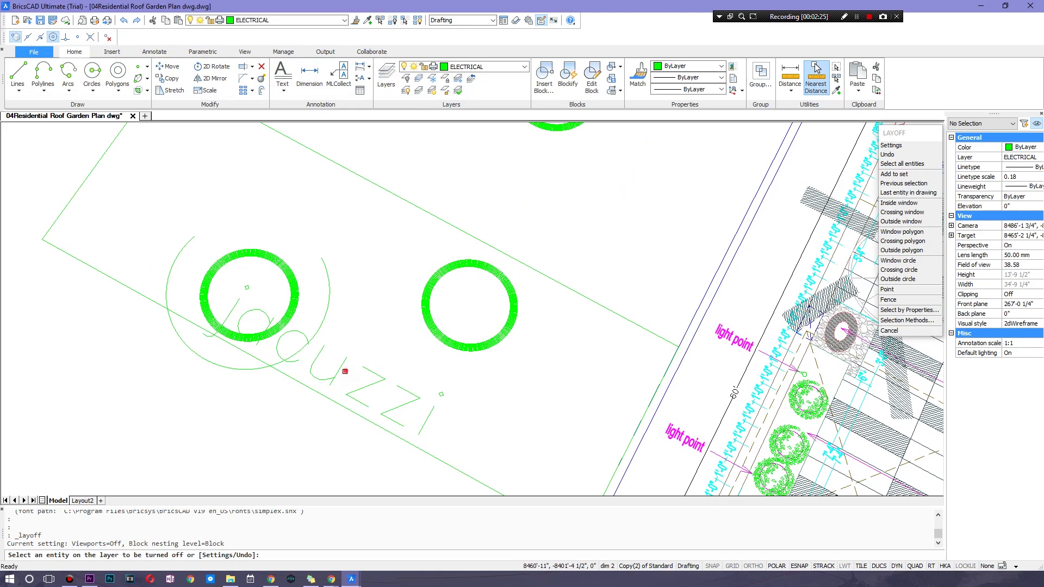
left_click(345, 372)
left_click(408, 303)
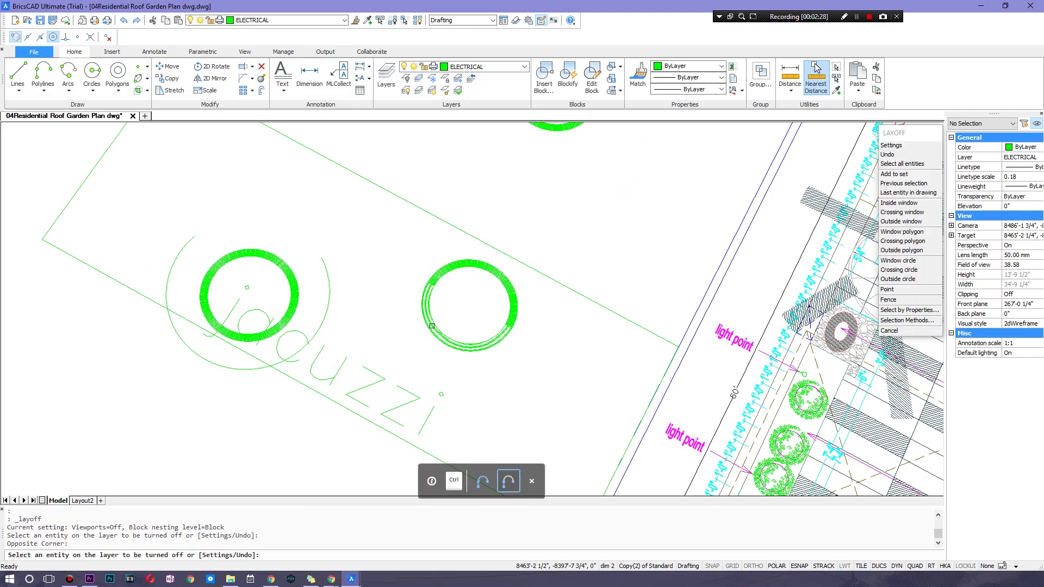
middle_click_drag(720, 350, 305, 247)
scroll(438, 309, "up", 3)
scroll(419, 305, "down", 4)
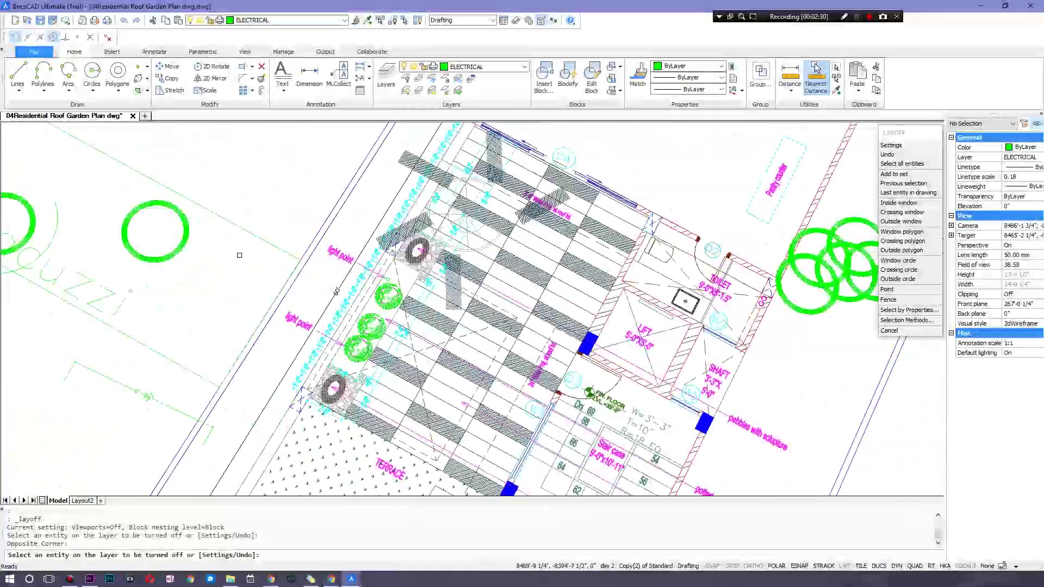
middle_click_drag(239, 255, 617, 315)
scroll(484, 279, "up", 2)
scroll(484, 279, "down", 2)
scroll(424, 241, "up", 2)
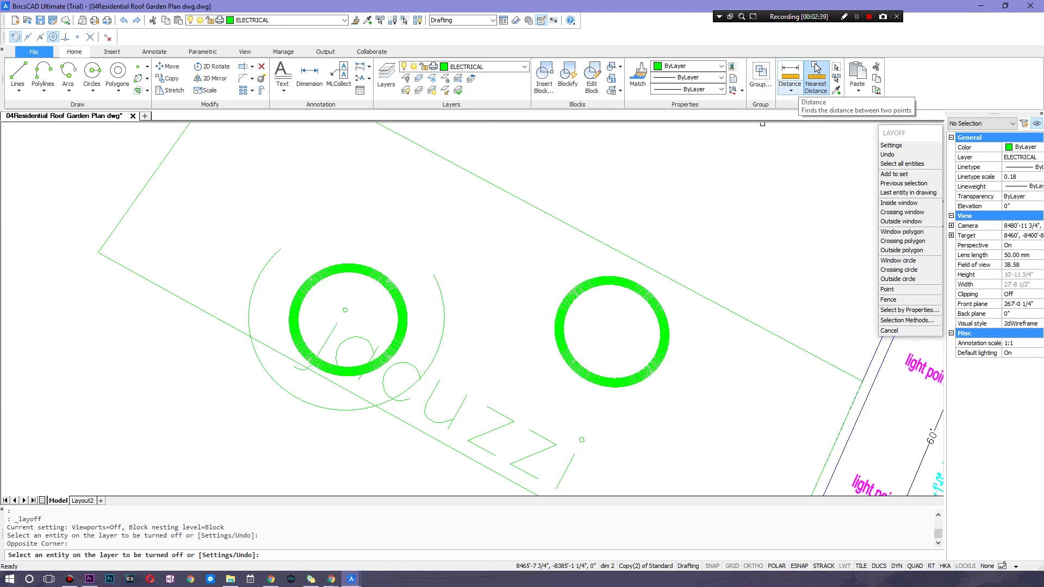
Step: Measure from the jacuzzi ring to the outline's far corner: 21'-7 3/4" at 39.92°
left_click(789, 75)
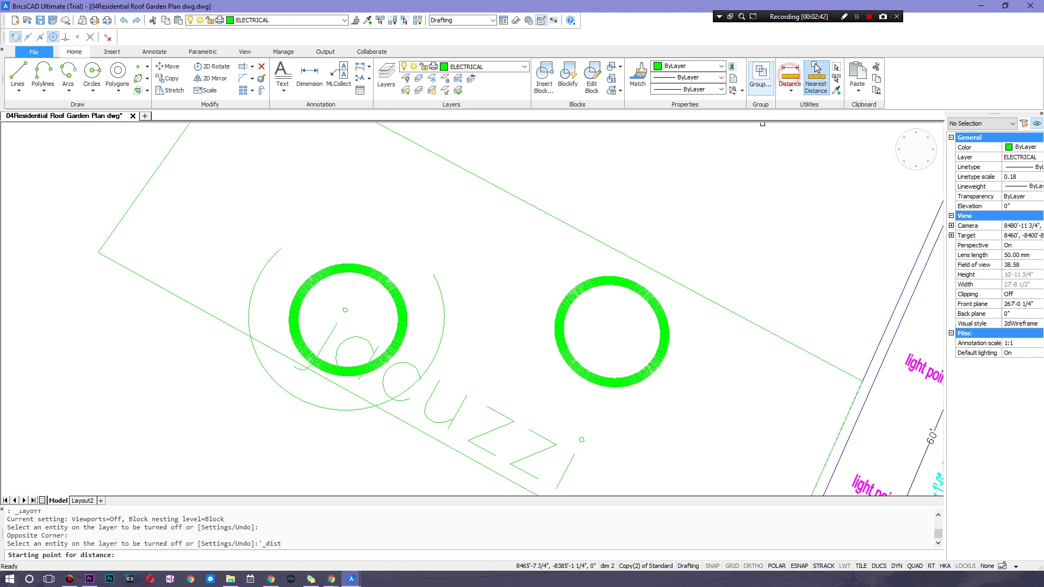
left_click(304, 301)
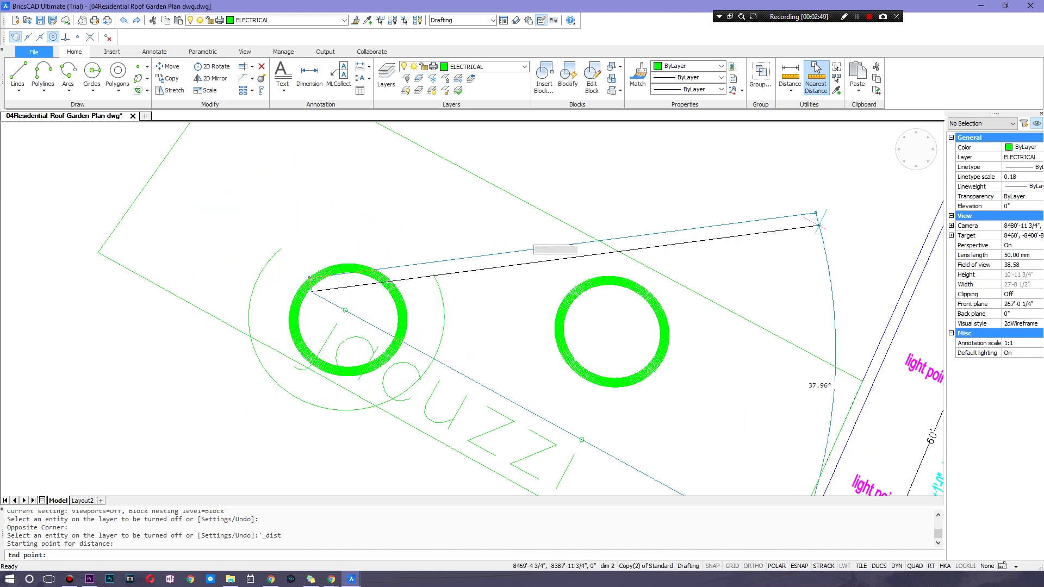
left_click(855, 203)
right_click(880, 128)
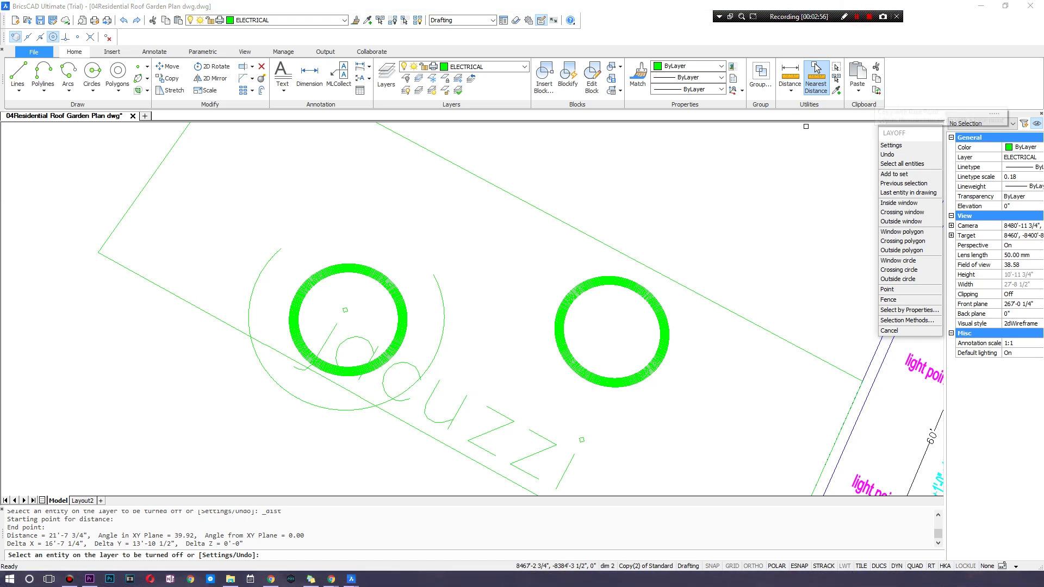
Step: Look through the BRICSCAD toolbar list, then show the Layers and Components panels
right_click(769, 34)
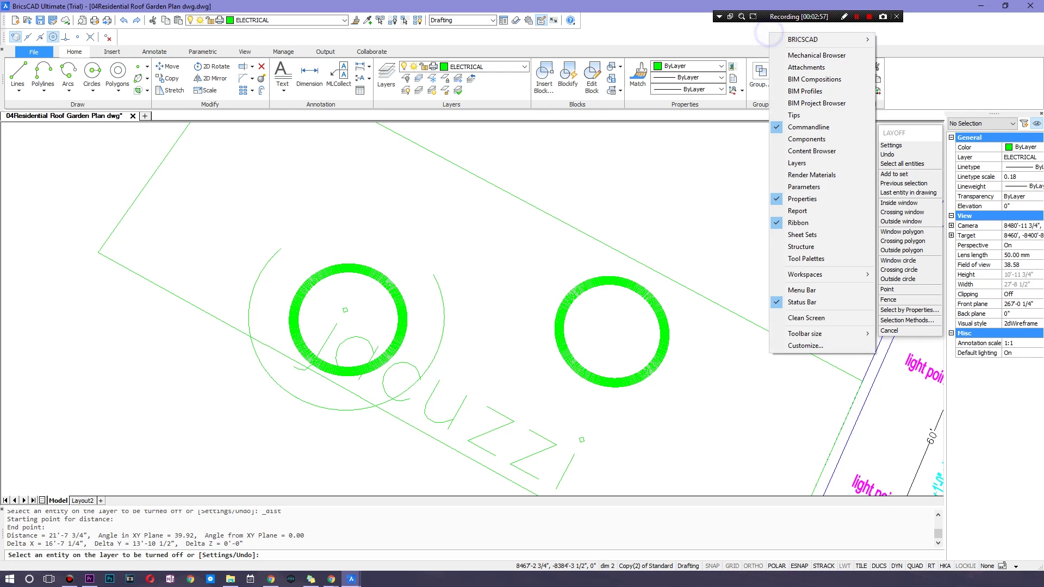
left_click(822, 41)
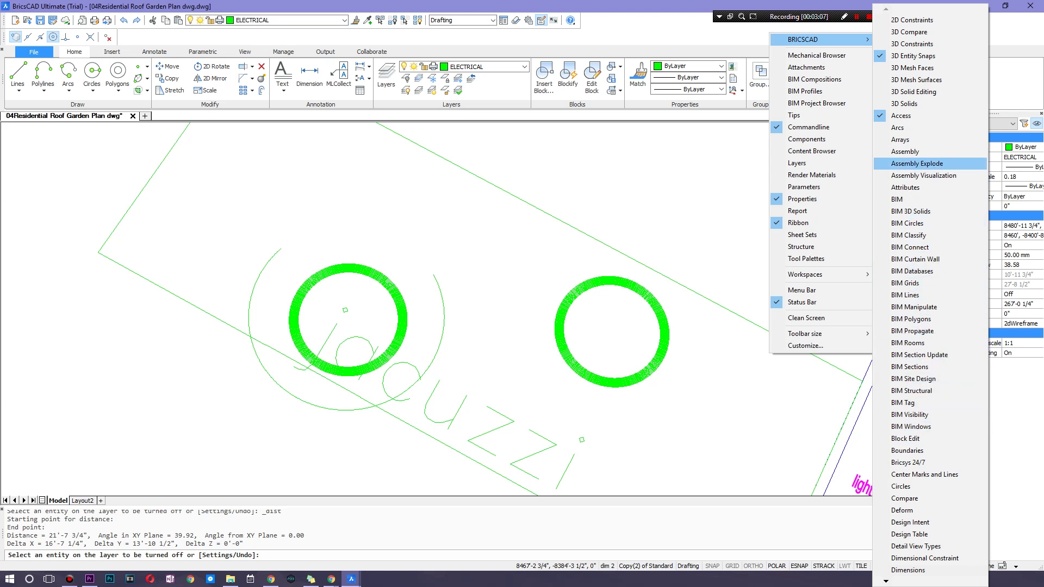
left_click(922, 236)
right_click(690, 34)
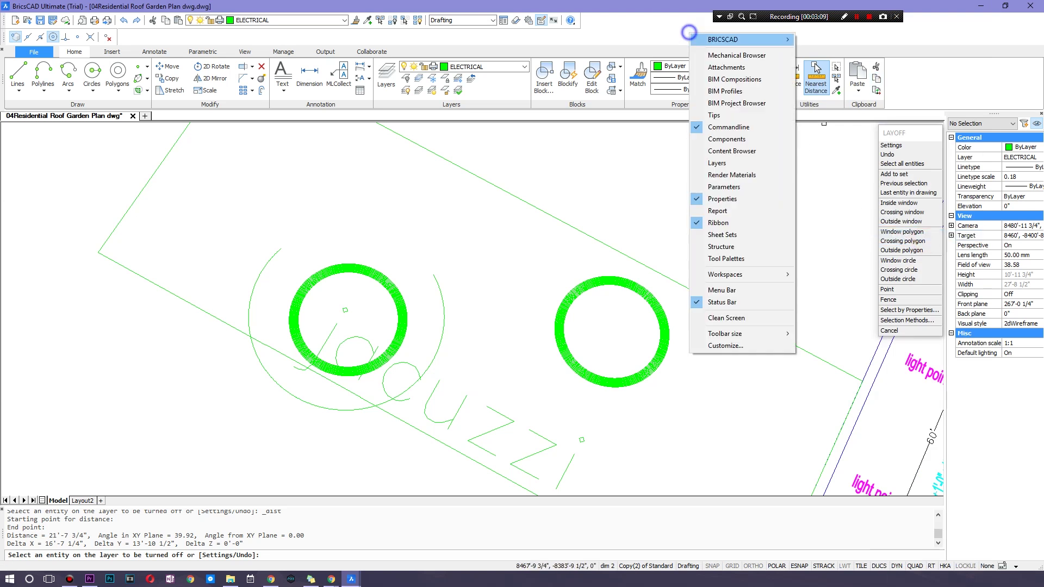
right_click(930, 70)
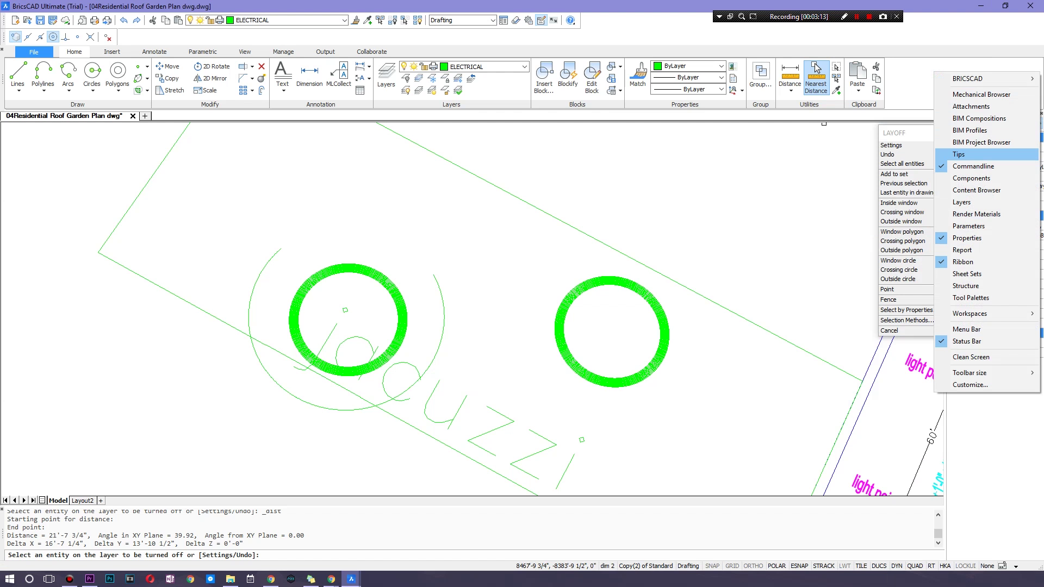
left_click(961, 201)
right_click(922, 80)
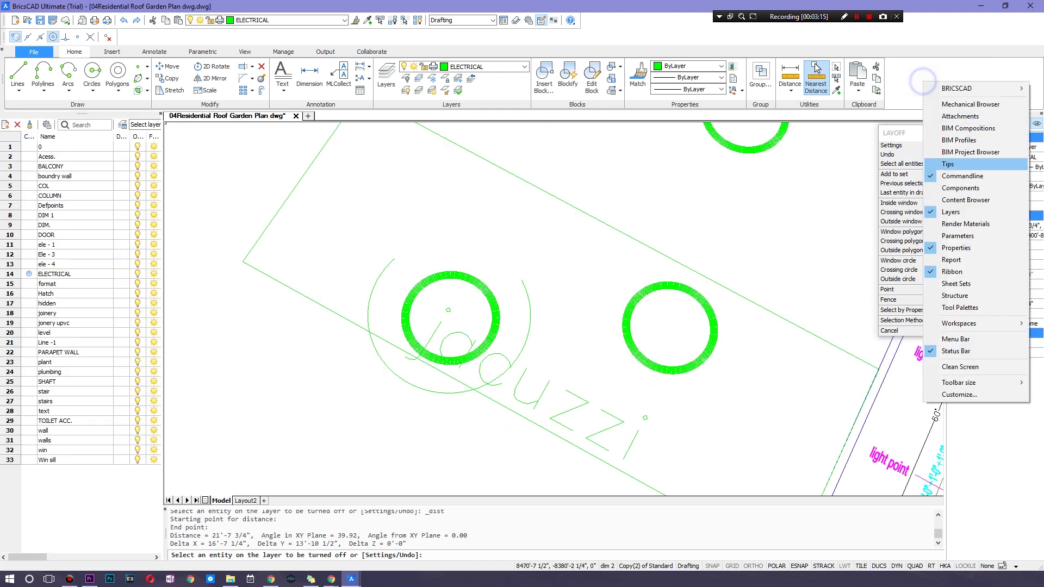
left_click(960, 188)
Step: Show the Render Materials, Structure and Sheet Sets panels and switch between their docked tabs
right_click(927, 86)
left_click(969, 232)
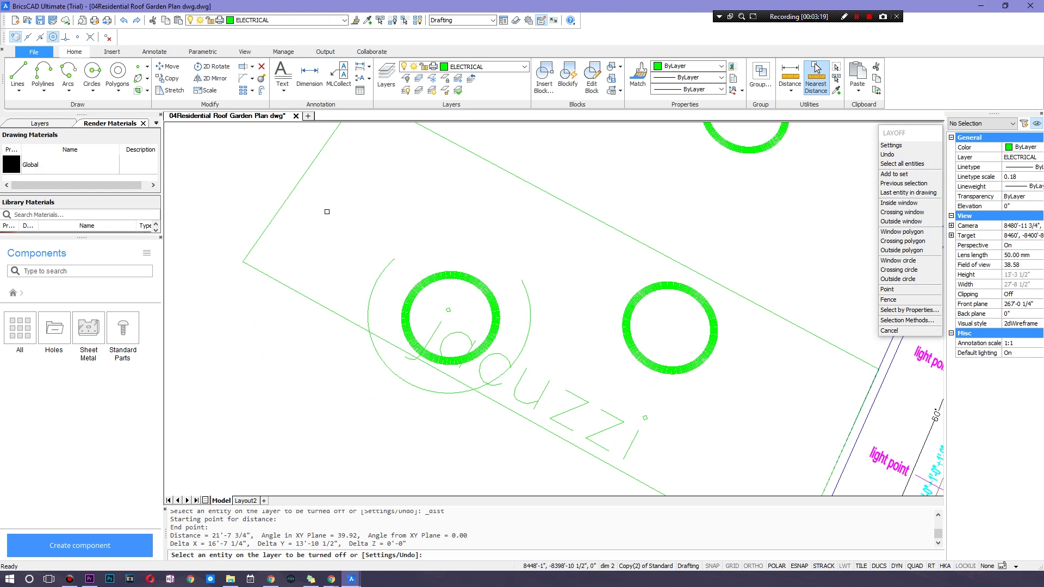
right_click(928, 86)
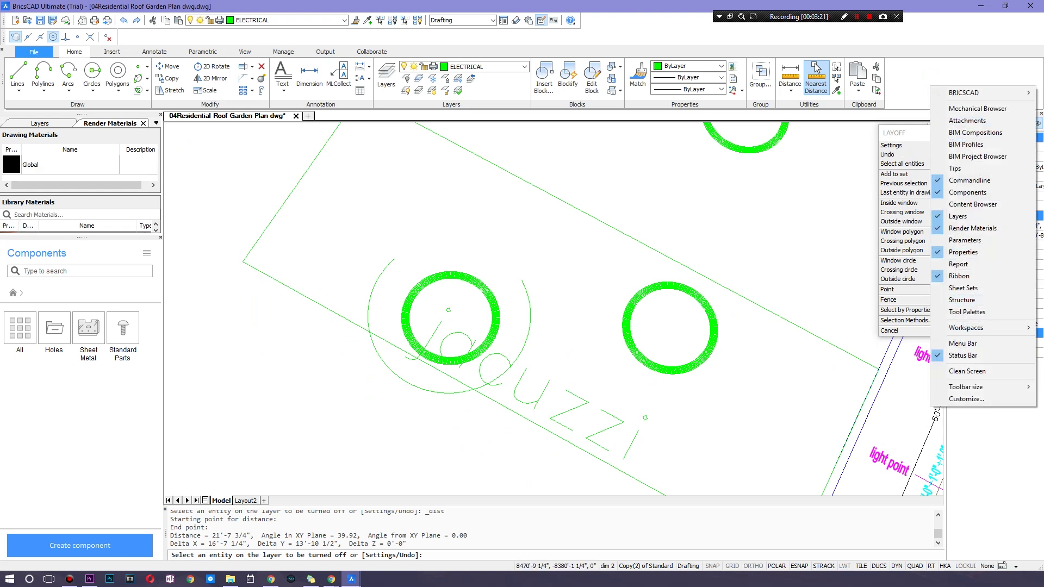
left_click(975, 300)
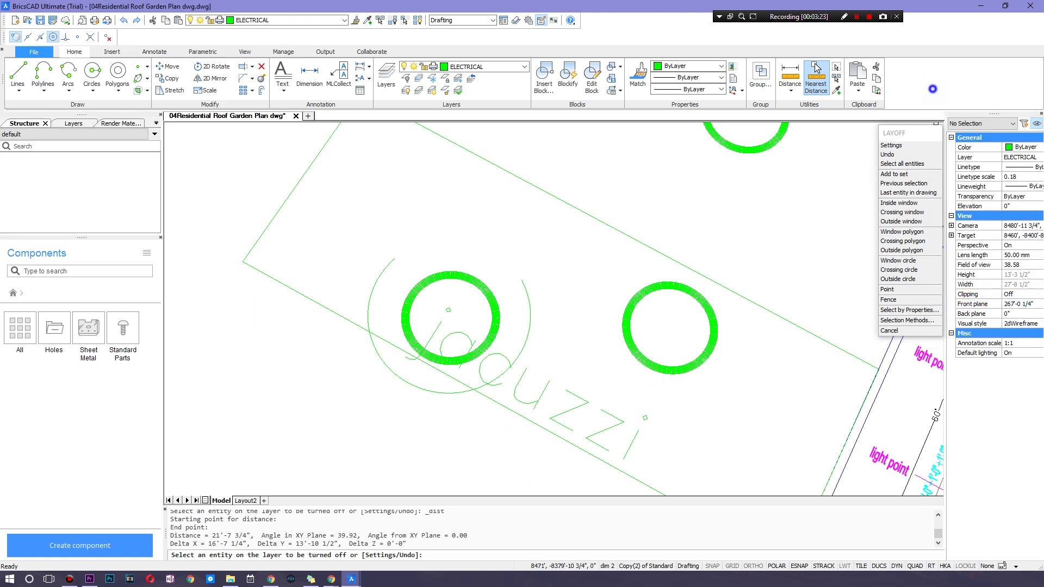
right_click(932, 88)
left_click(982, 294)
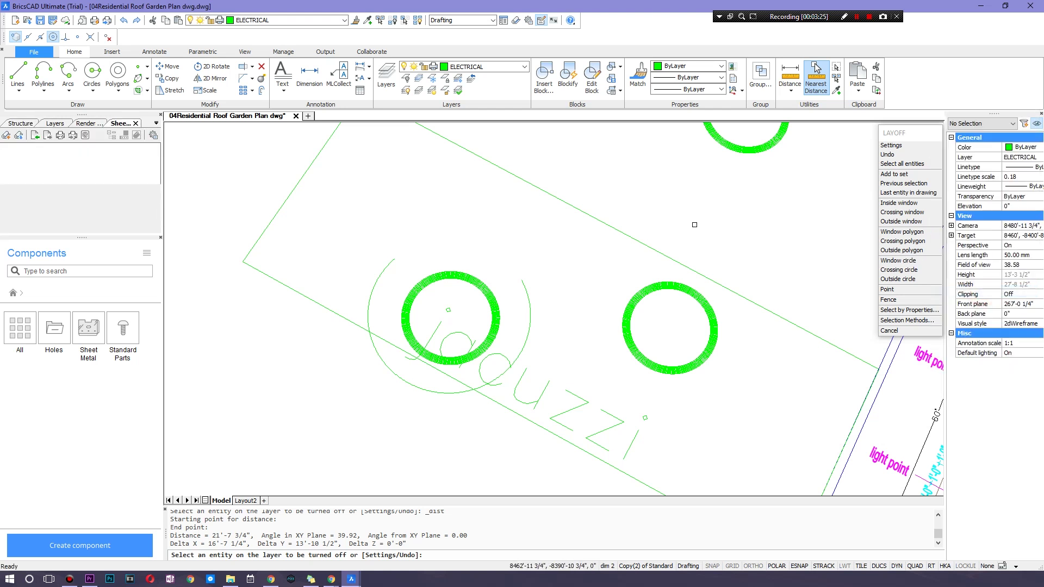
left_click(87, 123)
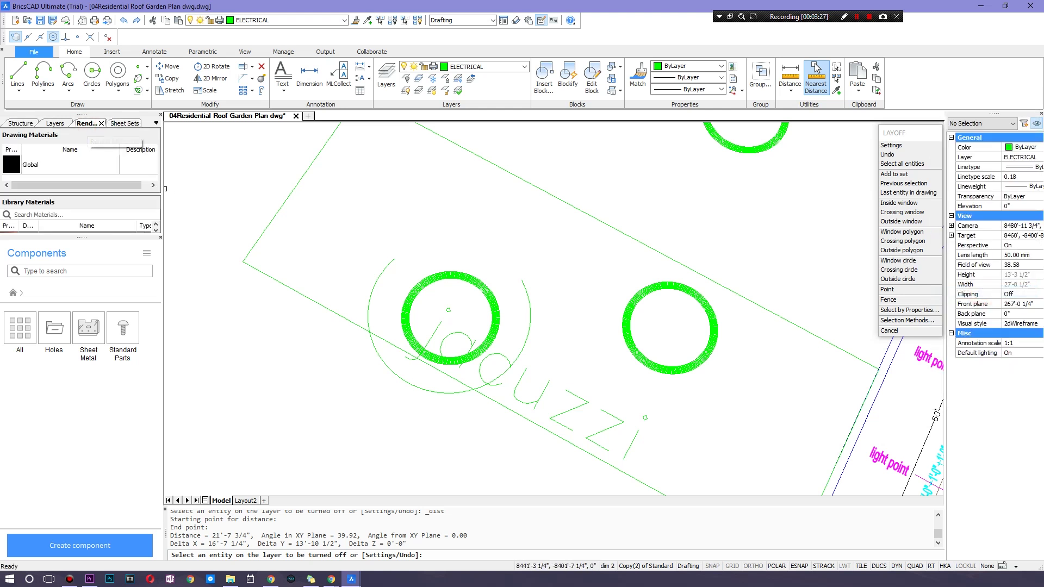
left_click(115, 124)
left_click(76, 124)
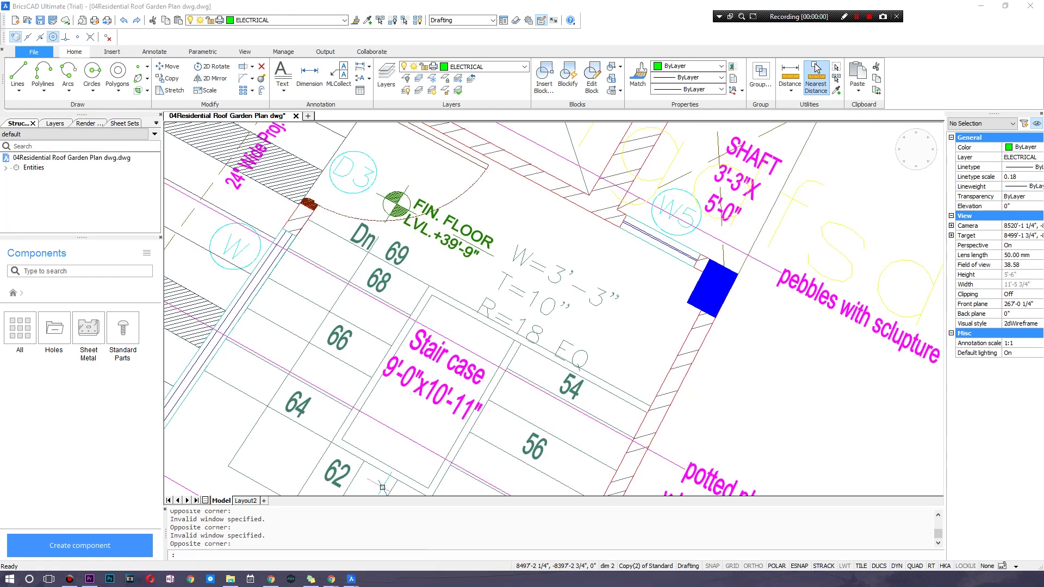
Step: Browse the Insert, Annotate, Parametric, View, Manage, Output and Collaborate ribbon tabs, returning to Home
middle_click_drag(632, 229, 686, 268)
scroll(686, 268, "down", 3)
middle_click_drag(393, 366, 525, 272)
scroll(525, 272, "down", 1)
middle_click_drag(450, 385, 522, 254)
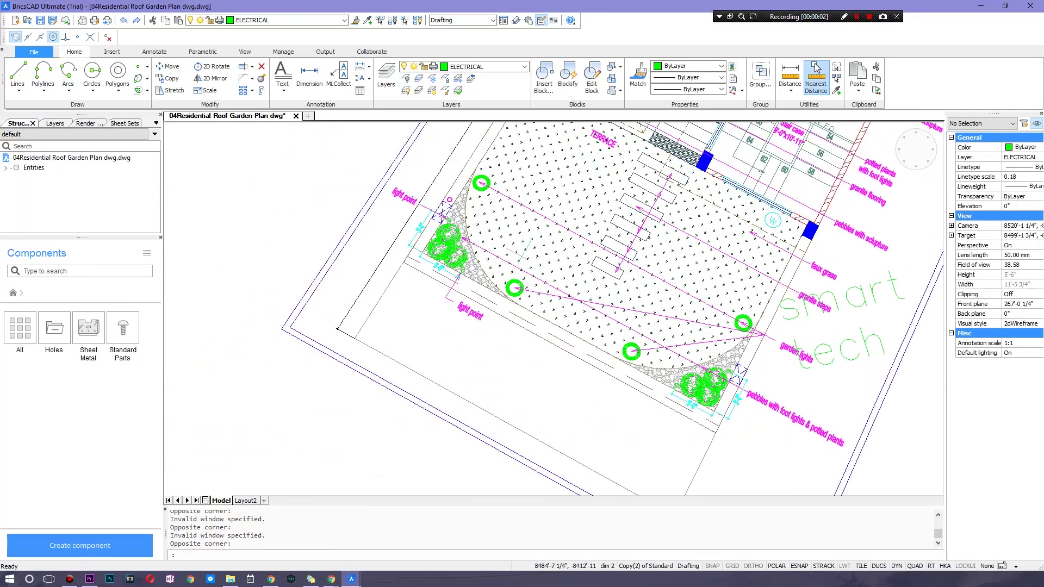
scroll(630, 352, "up", 6)
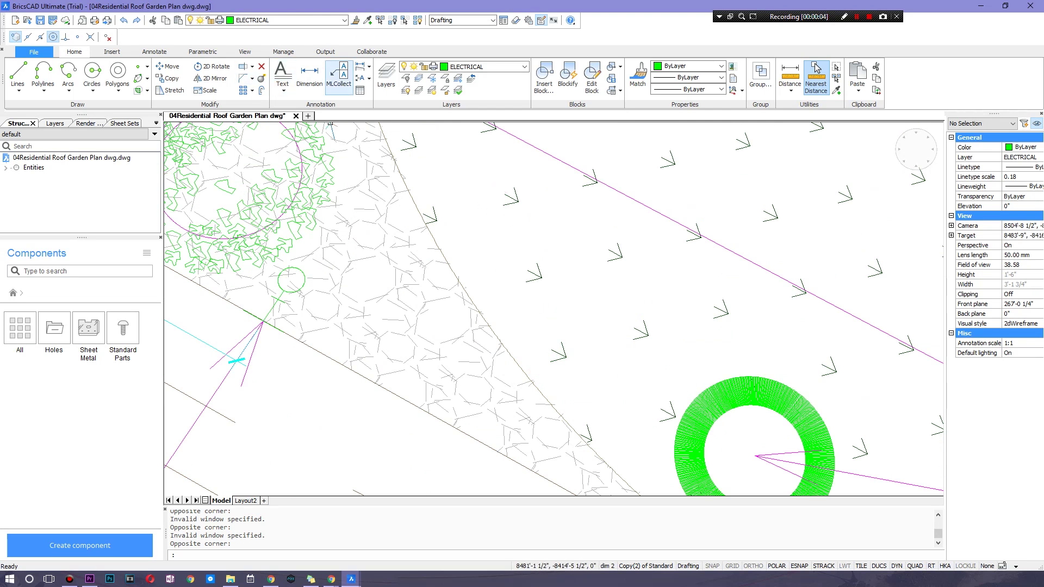
left_click(112, 51)
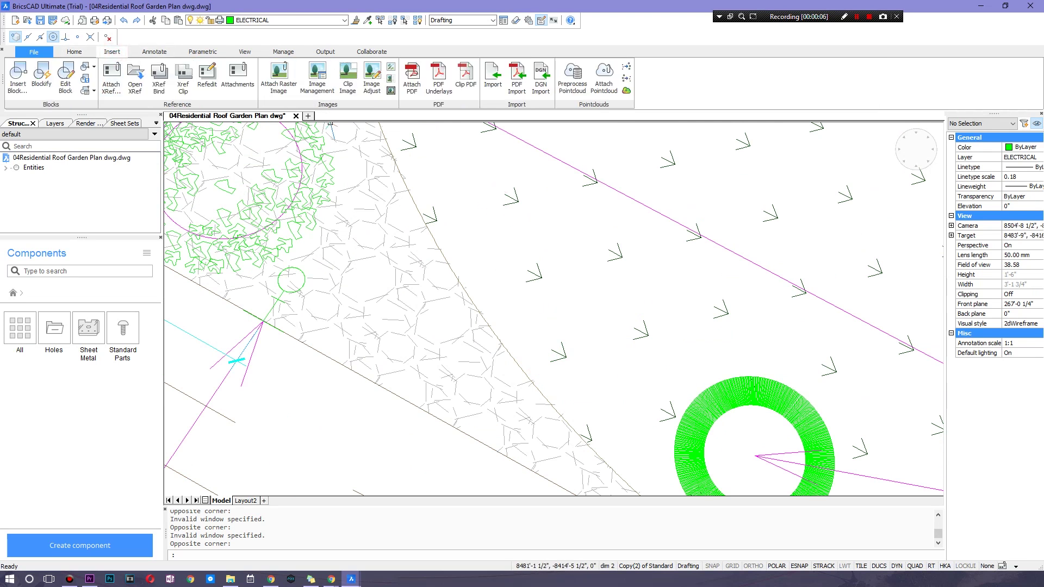
left_click(154, 52)
left_click(202, 52)
left_click(240, 51)
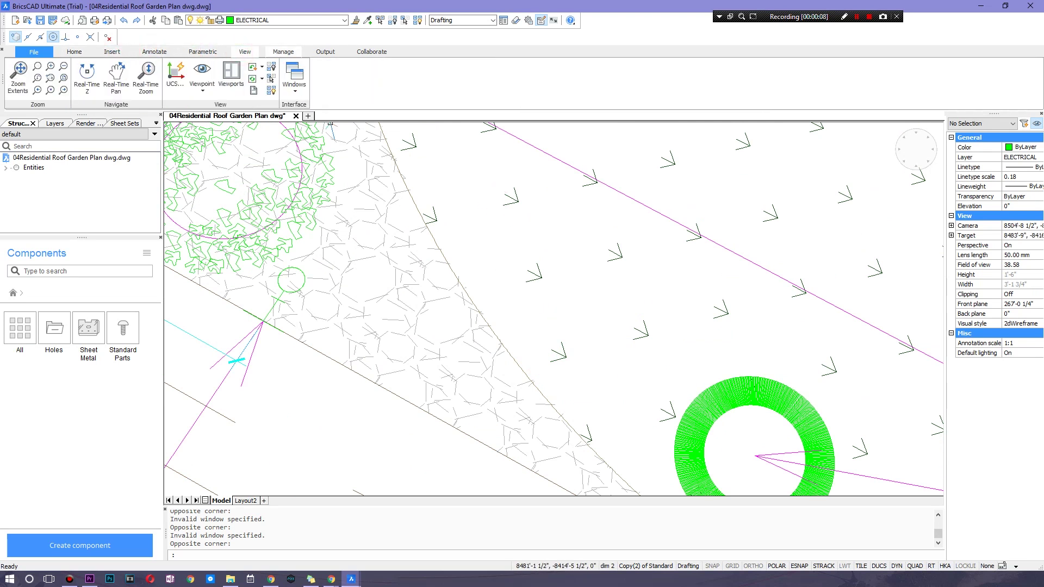
left_click(283, 51)
left_click(325, 51)
left_click(372, 51)
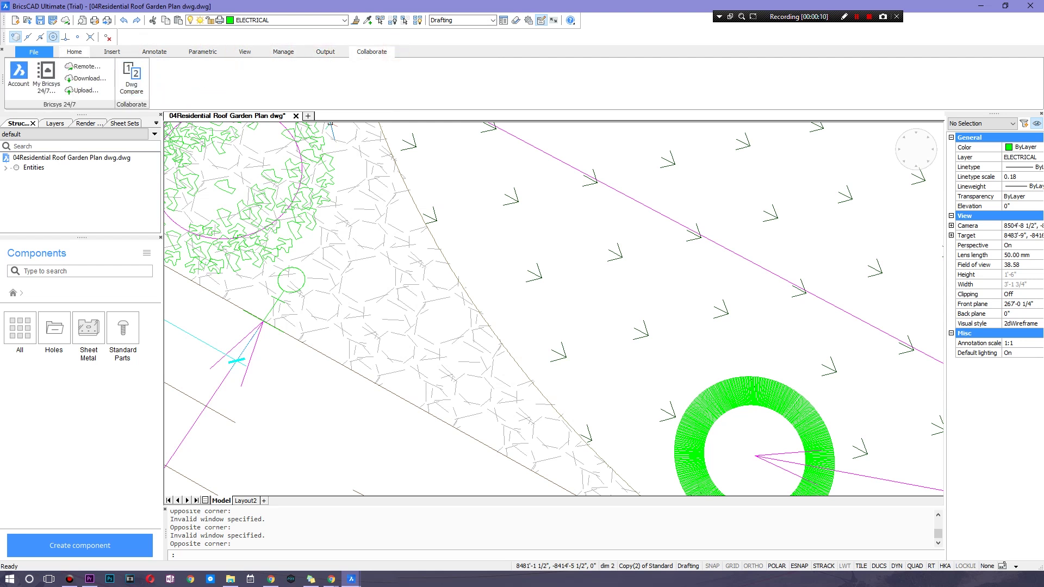
left_click(68, 48)
Step: Draw a multiline text box beside the upper tree circle so its text editor opens
scroll(493, 281, "down", 3)
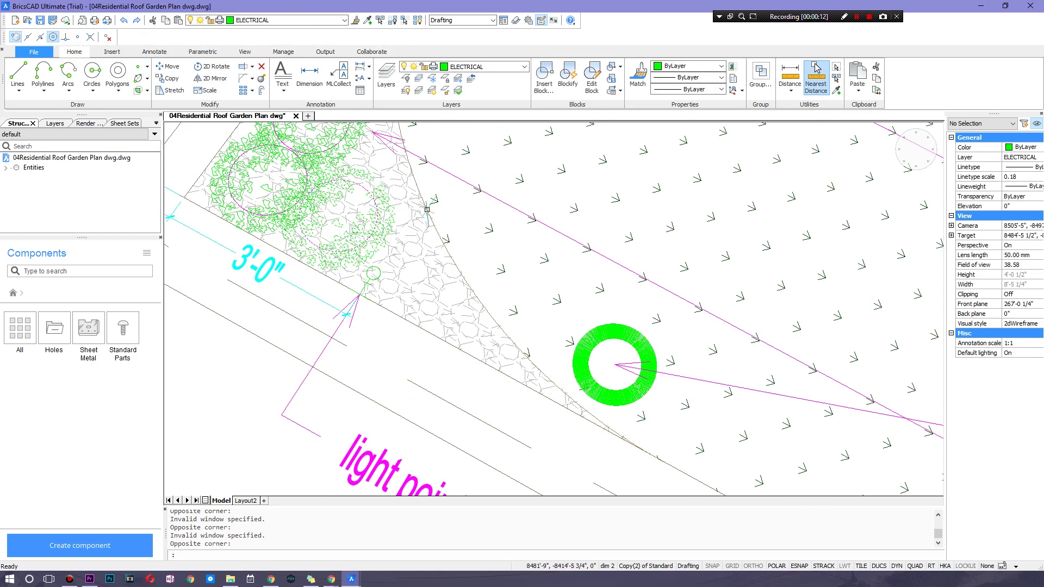
scroll(445, 282, "down", 2)
scroll(460, 225, "up", 2)
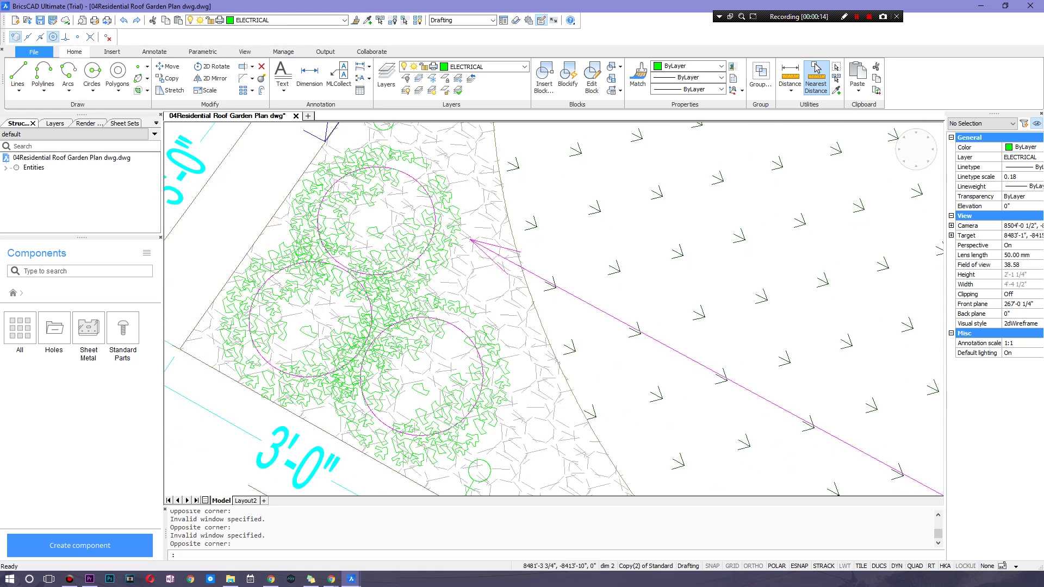
scroll(412, 242, "up", 2)
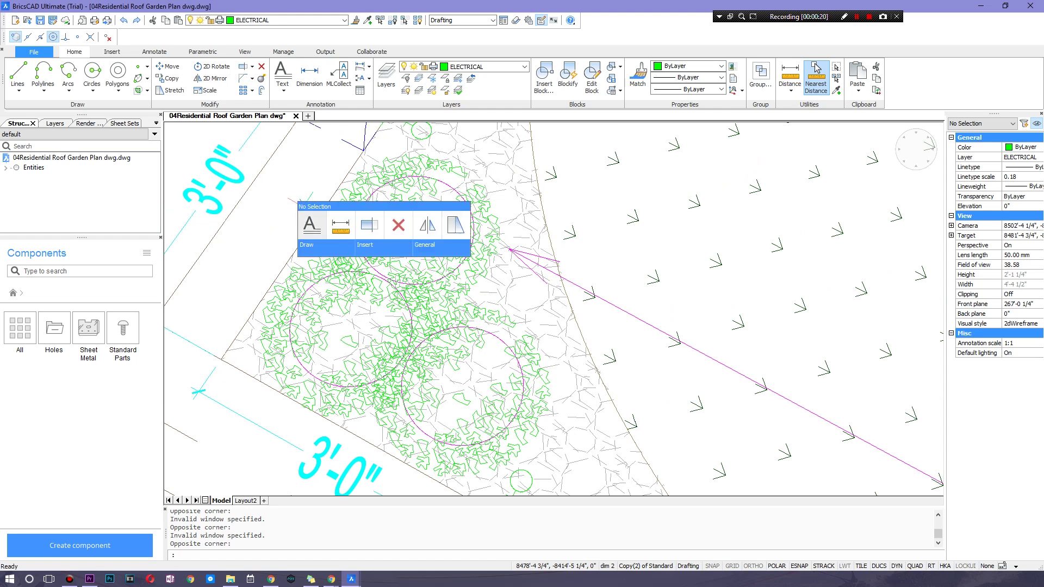
left_click(311, 222)
left_click(289, 185)
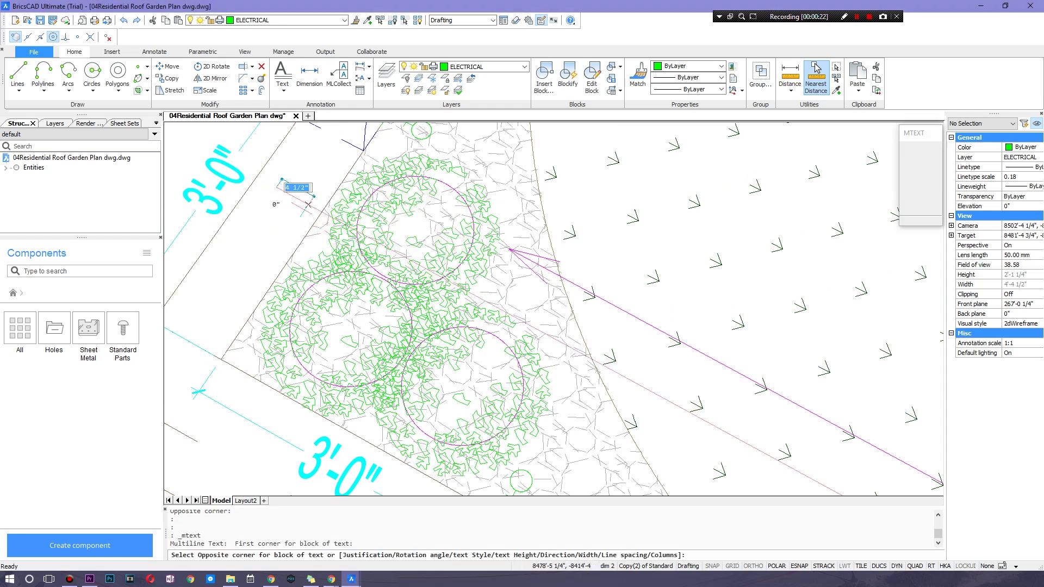
left_click(259, 263)
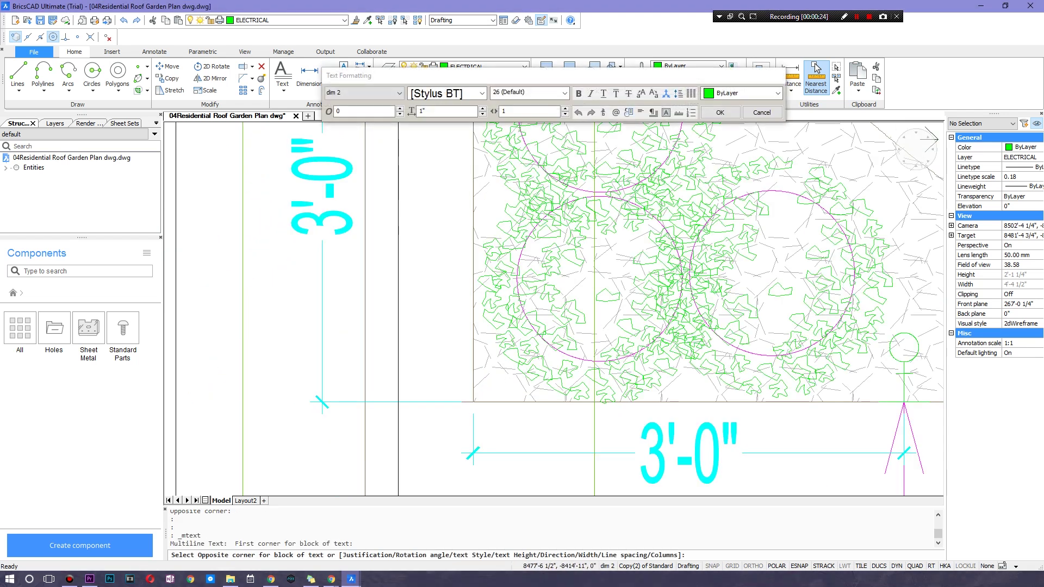
mouse_move(761, 380)
middle_mouse_down()
mouse_move(435, 272)
mouse_move(342, 256)
middle_mouse_up()
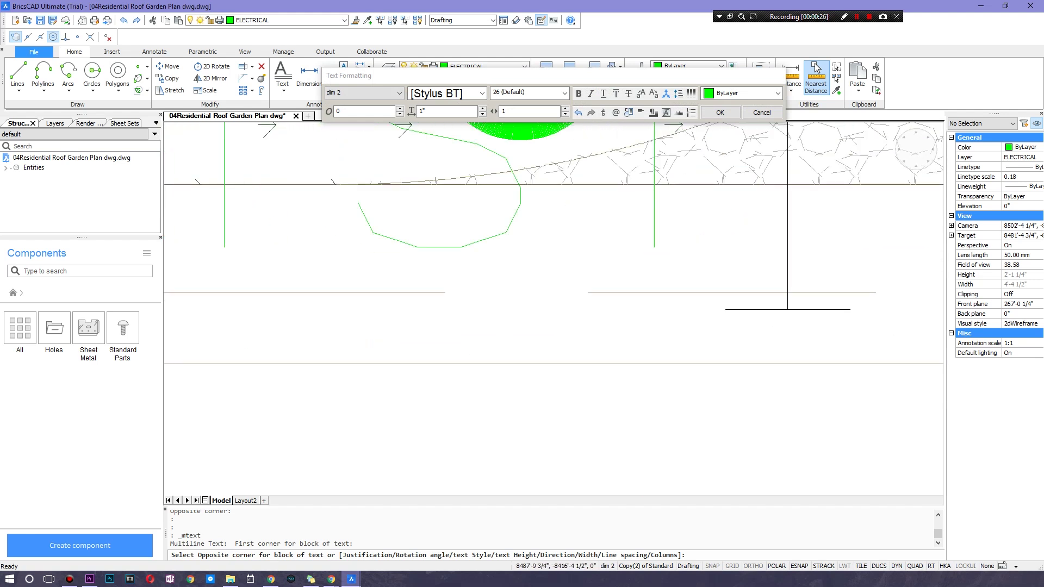
middle_click_drag(707, 326, 380, 271)
Step: Cancel the unfinished text and measure the 2'-4 1/4" distance from the tree circles to the magenta line
left_click(756, 112)
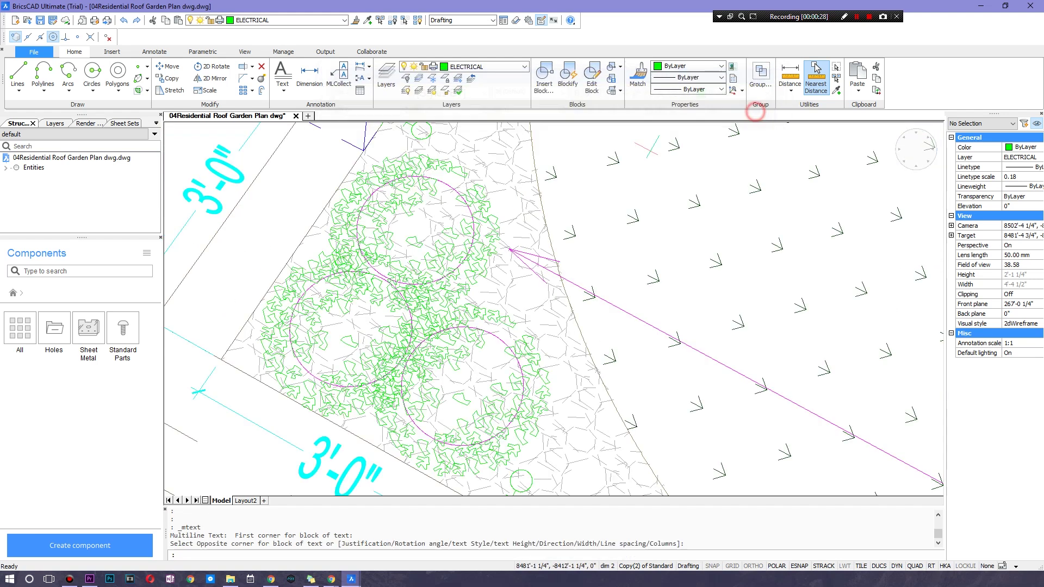
right_click(284, 207)
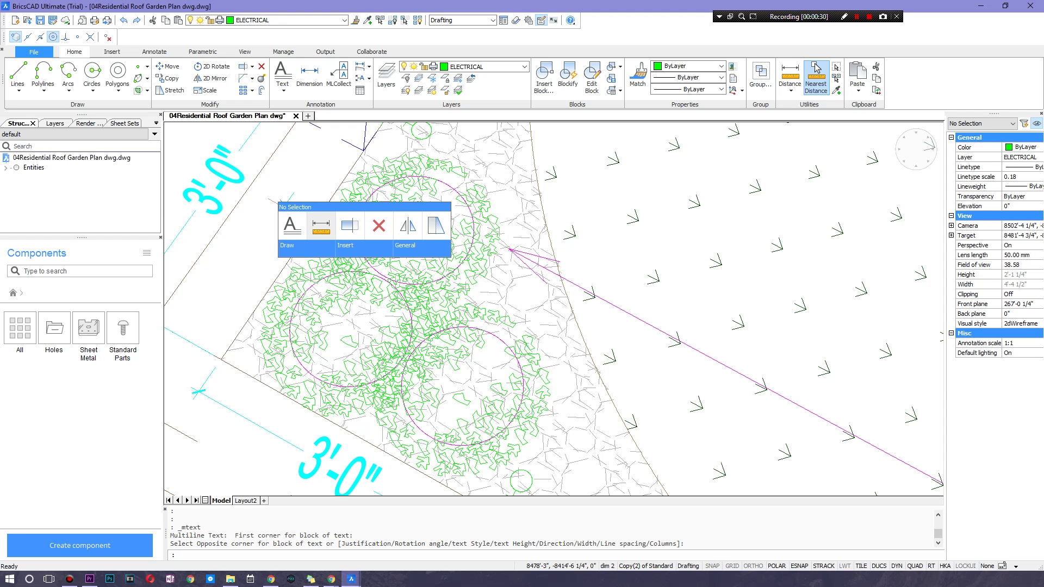
left_click(321, 225)
left_click(283, 184)
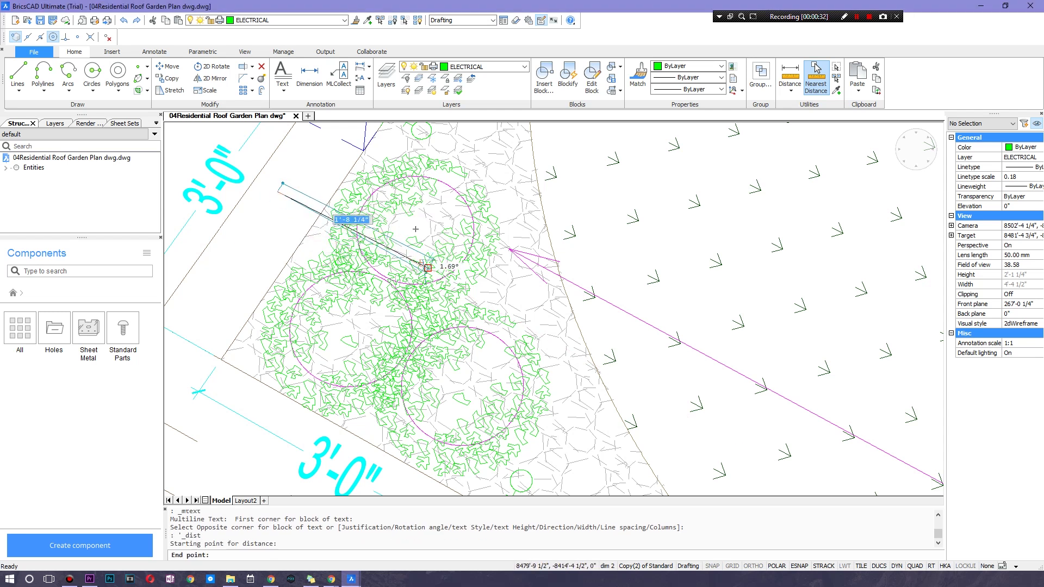
left_click(672, 341)
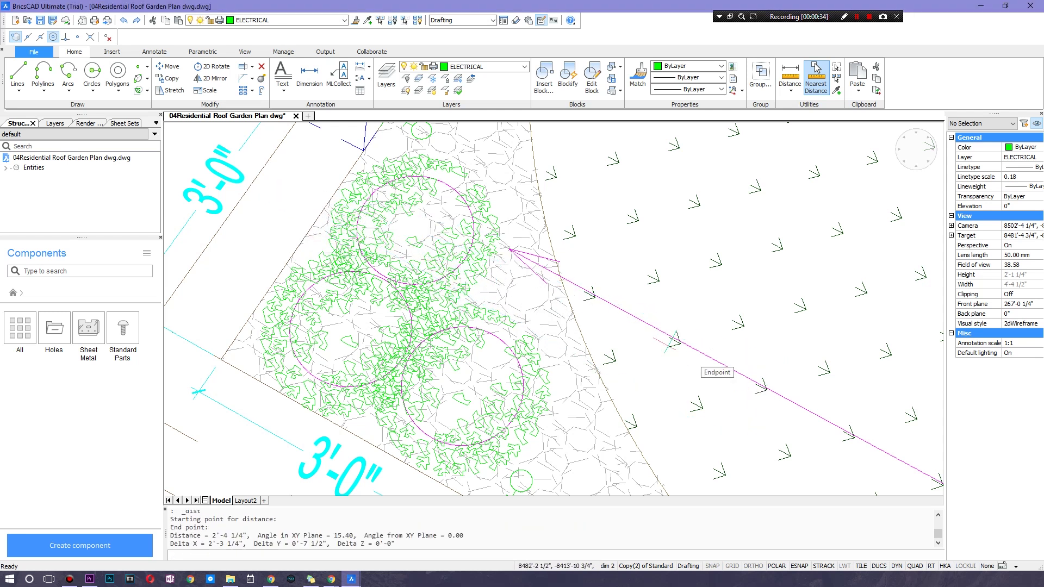
Step: Start Trim, window-select the cutting edges, then exit without trimming anything
right_click(293, 192)
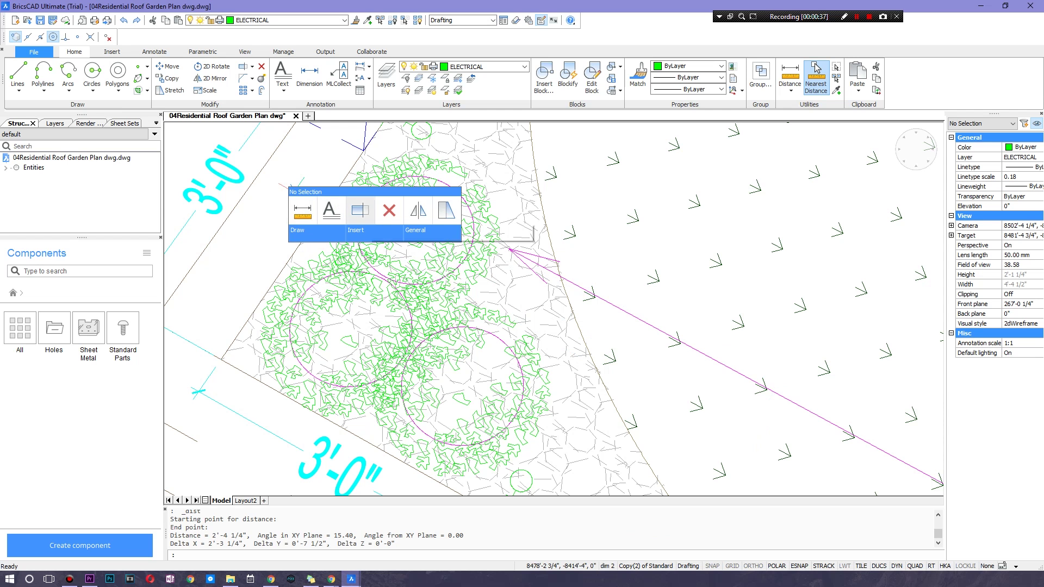
left_click(368, 208)
left_click(368, 207)
left_click(308, 195)
left_click(323, 227)
key("Return")
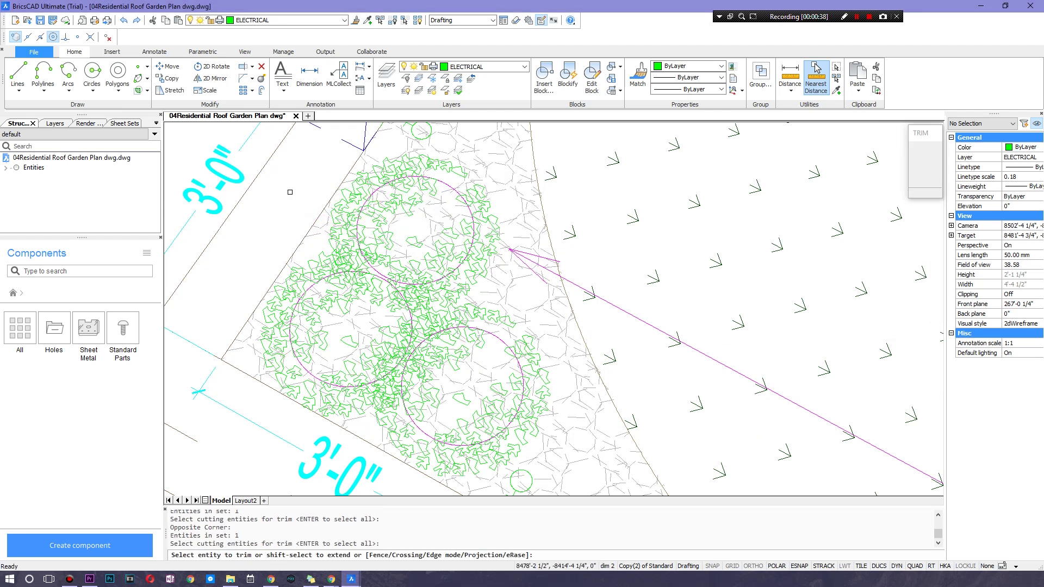
key("Return")
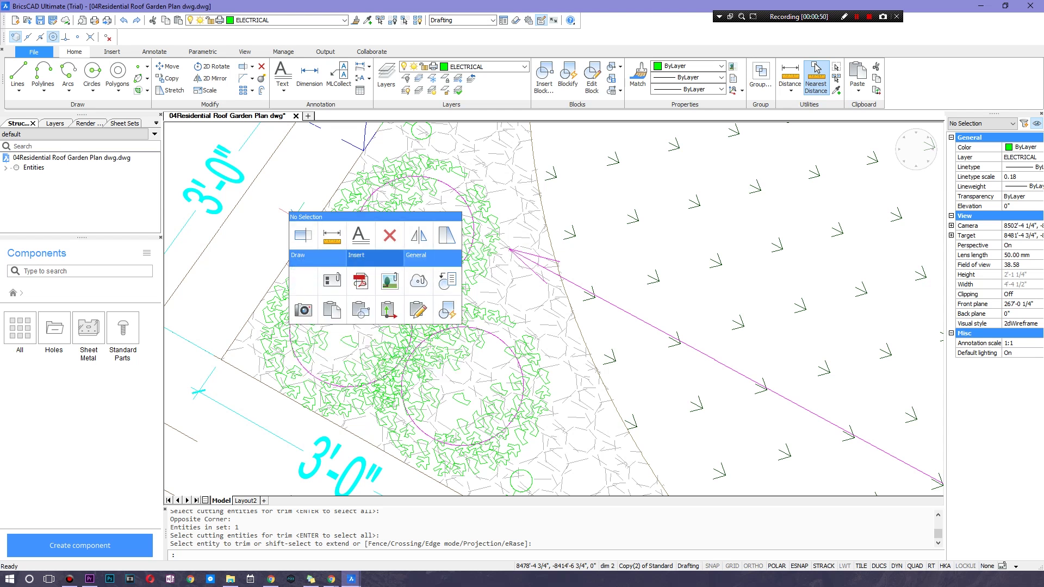
Step: Draw a three-point arc at the left edge of the planting bed beside the tree circles
mouse_move(433, 258)
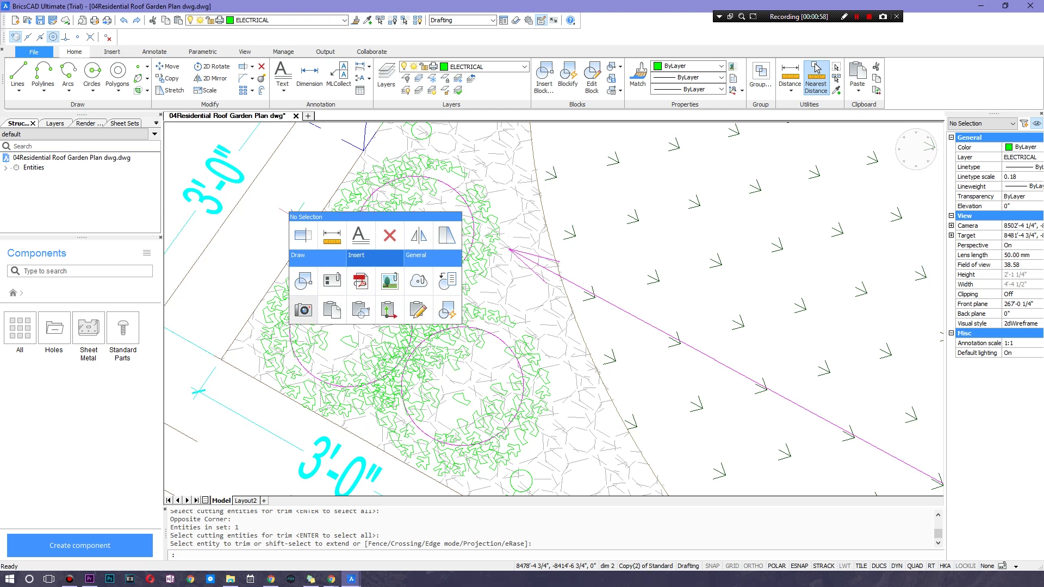
mouse_move(322, 259)
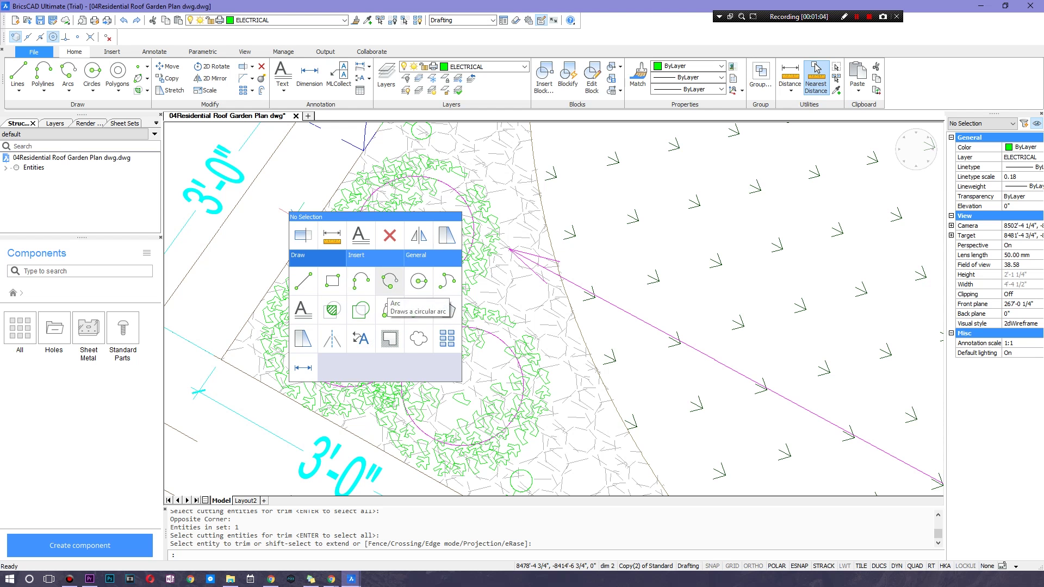
left_click(388, 286)
left_click(263, 201)
left_click(220, 319)
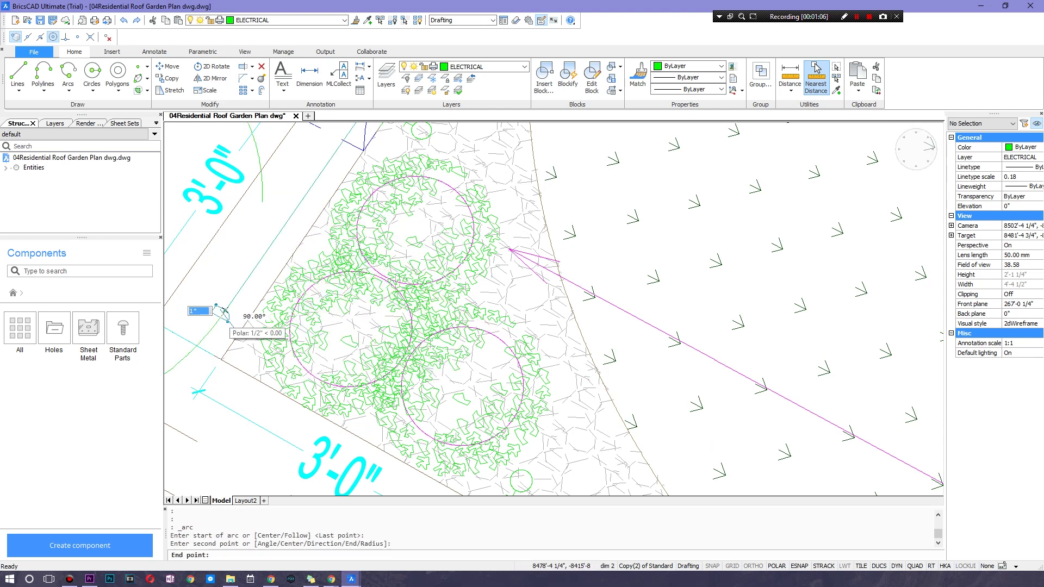
left_click(221, 312)
left_click(310, 124)
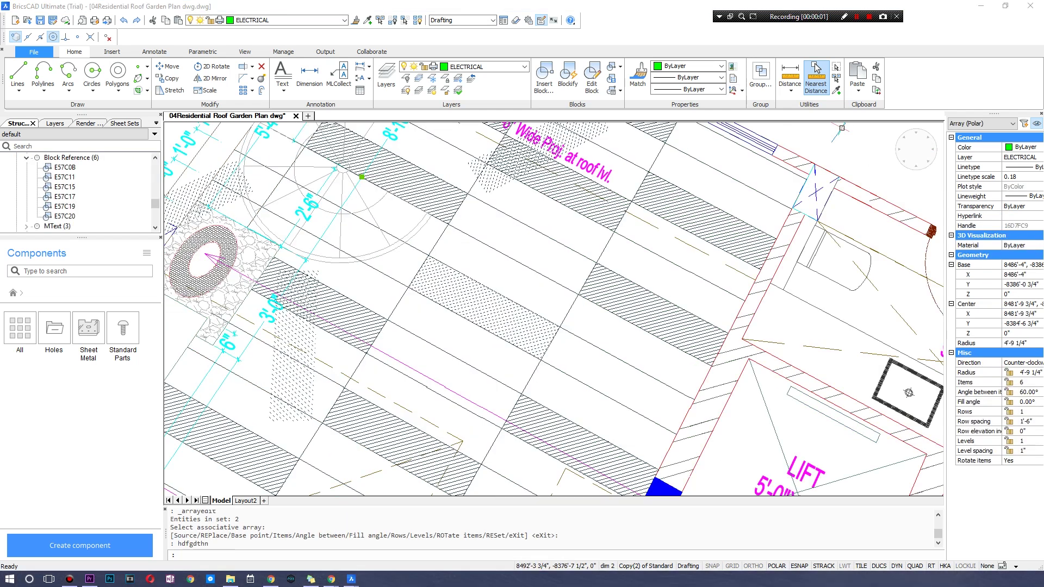
Step: Start creating a new component from the Components panel
scroll(553, 529, "up", 10)
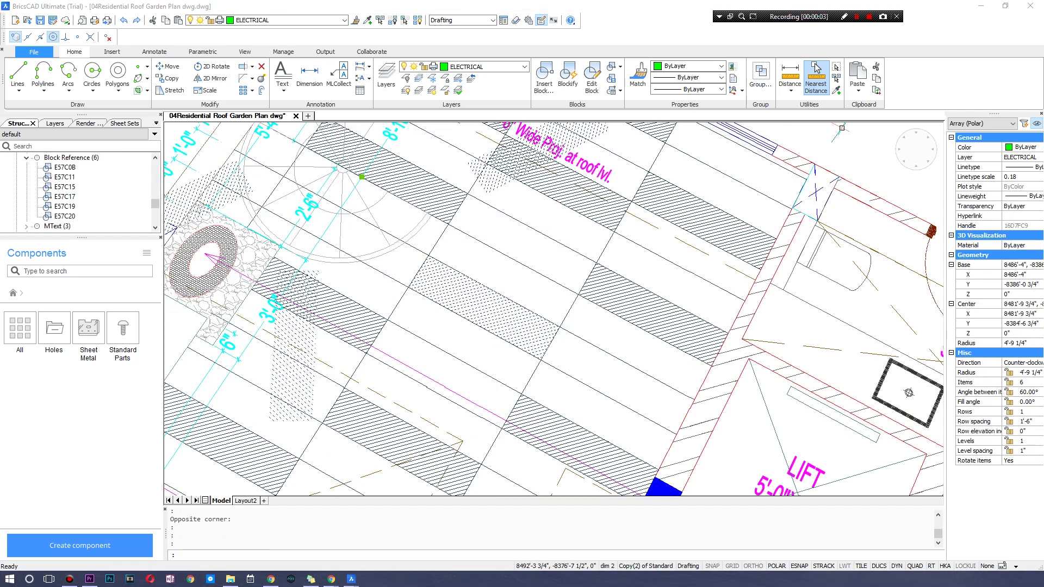
scroll(552, 528, "down", 10)
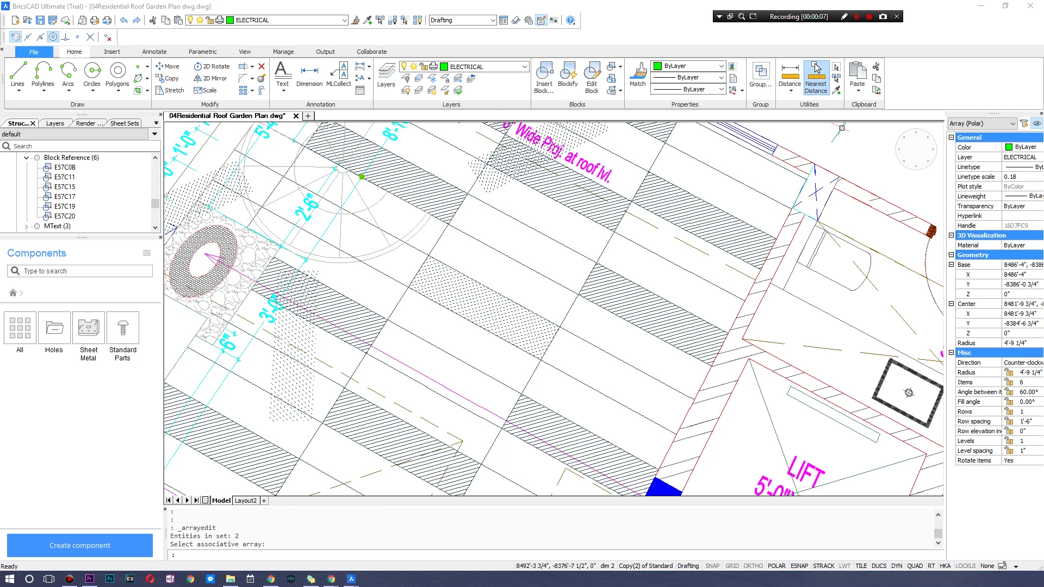
left_click(115, 543)
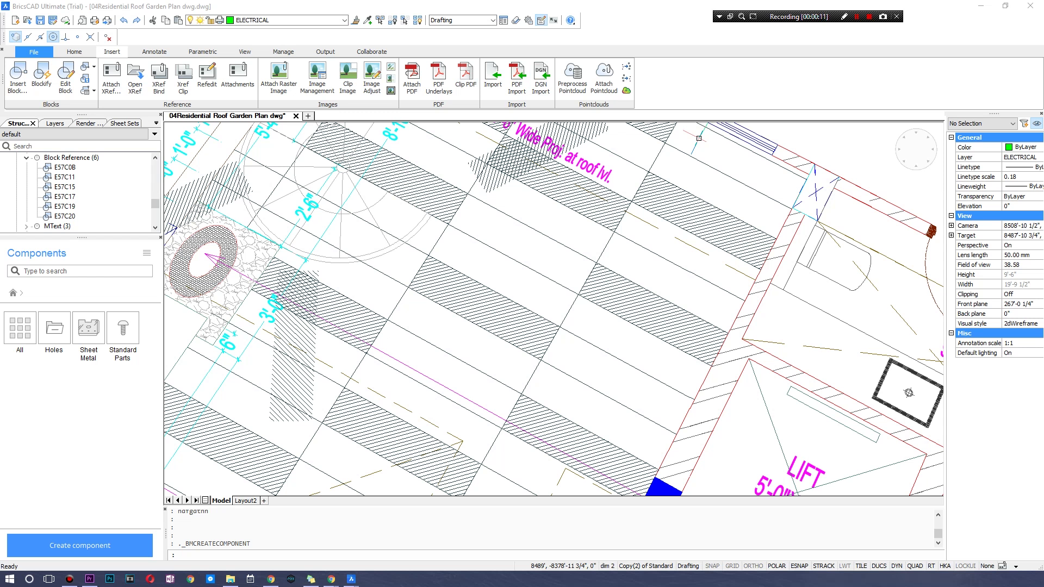
Step: Check the Annotate tab's Fields options, then the Parametric, View and Manage tabs, ending on View
left_click(154, 53)
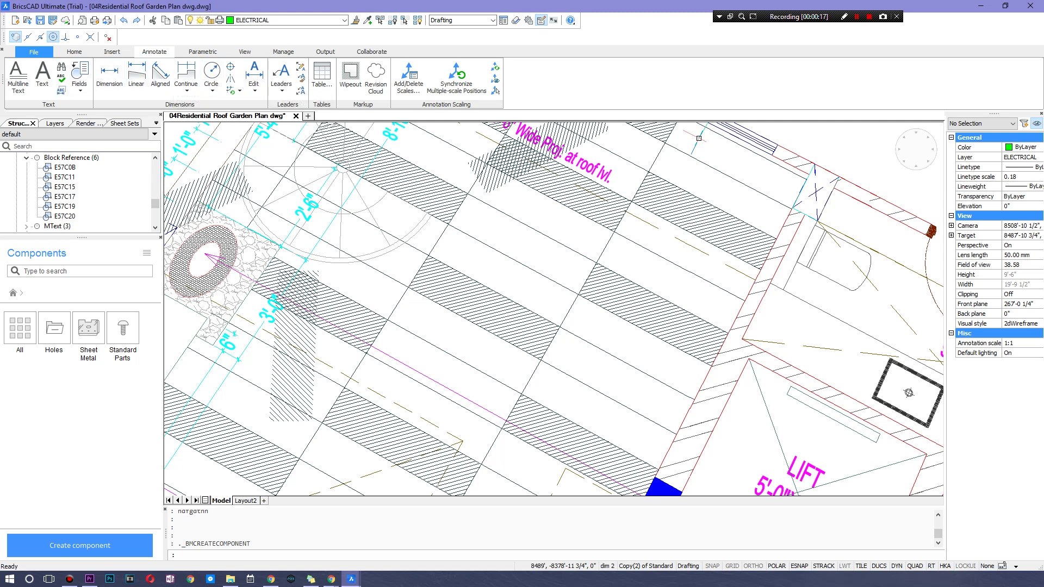
left_click(75, 88)
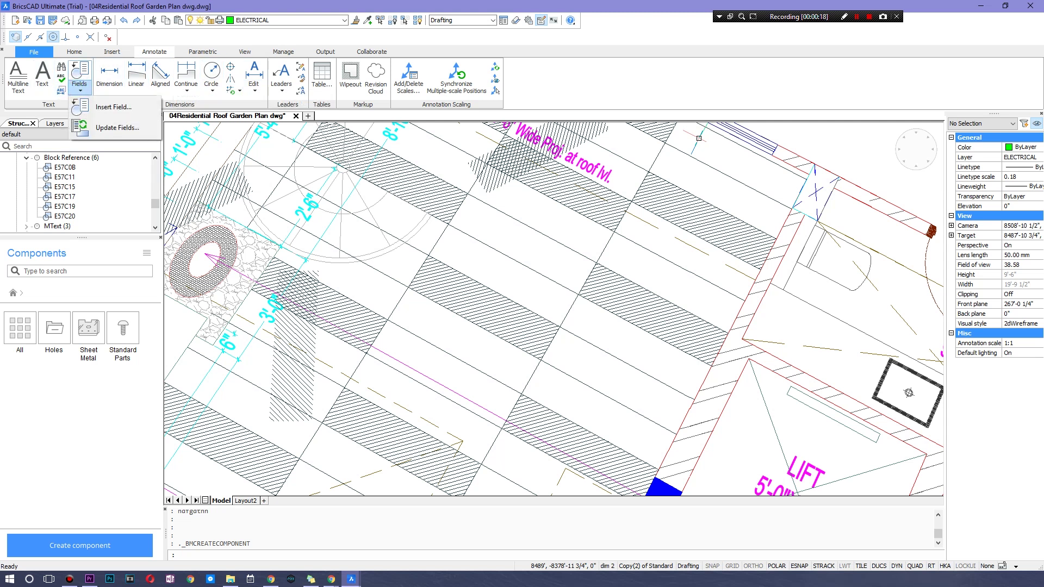
left_click(204, 52)
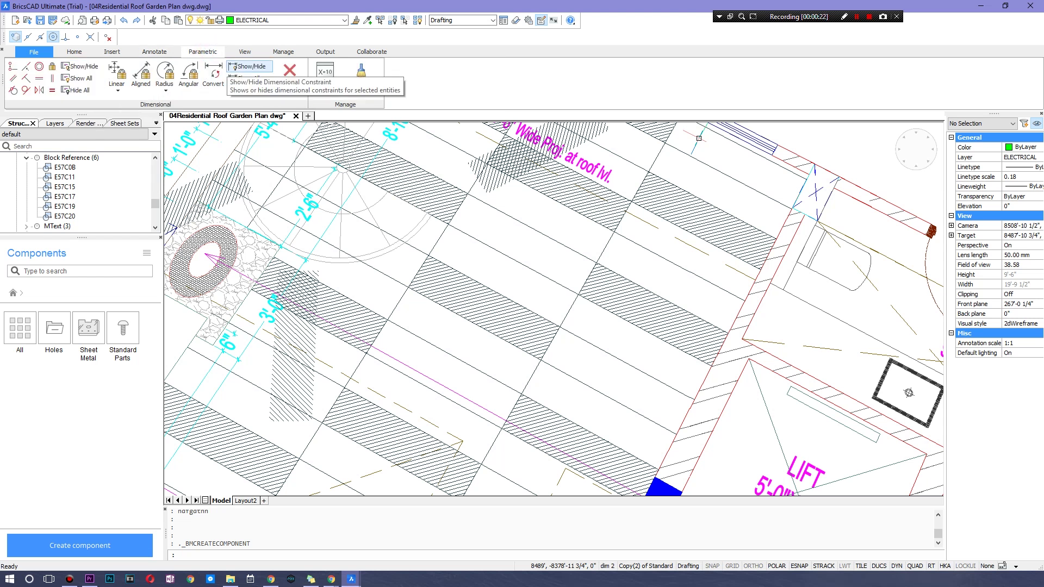
left_click(245, 51)
left_click(275, 51)
left_click(244, 52)
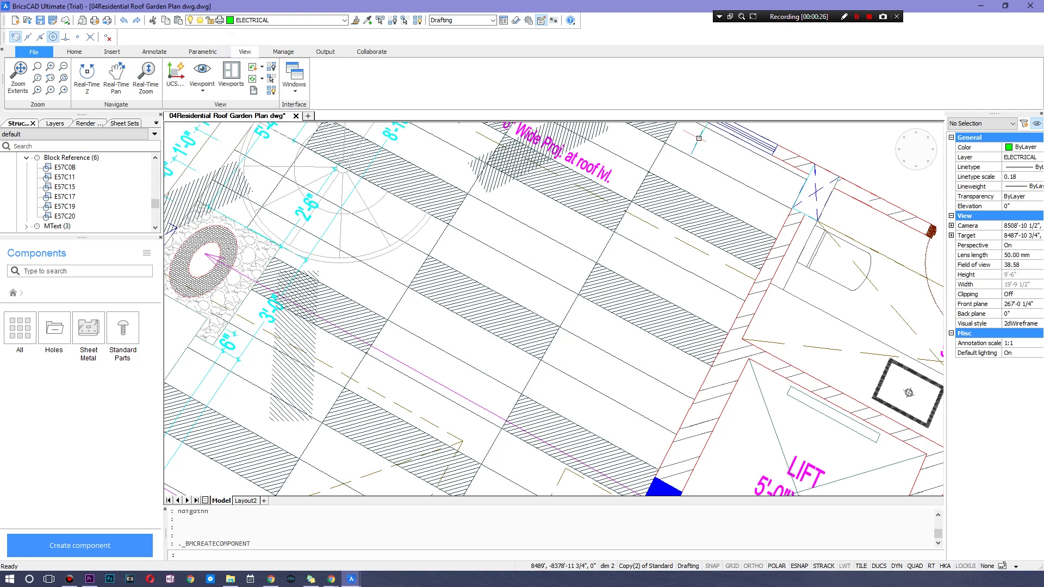
Step: Switch to a plan viewpoint of the drawing and open the Viewports options
left_click(202, 86)
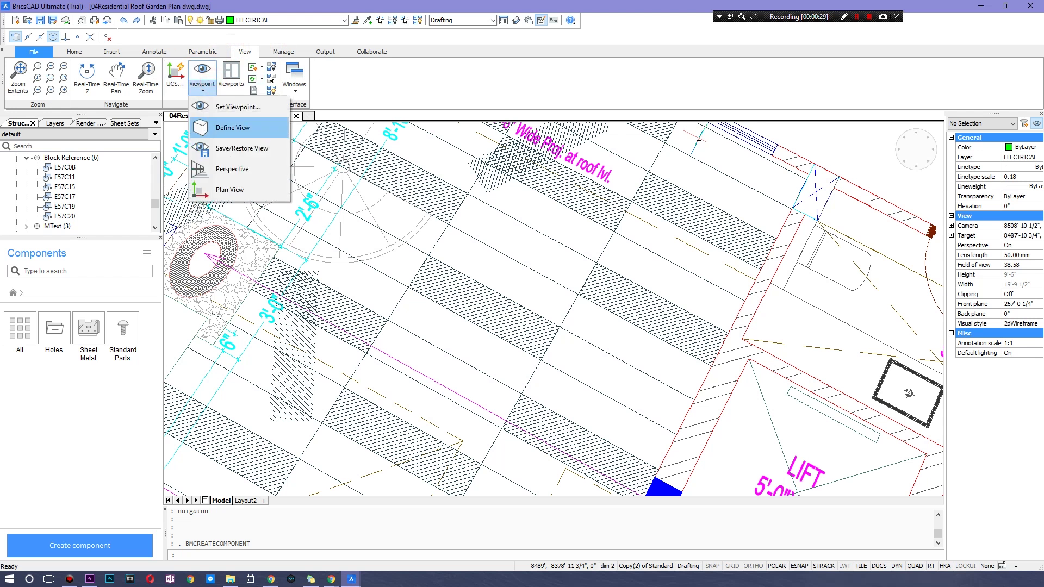
left_click(228, 188)
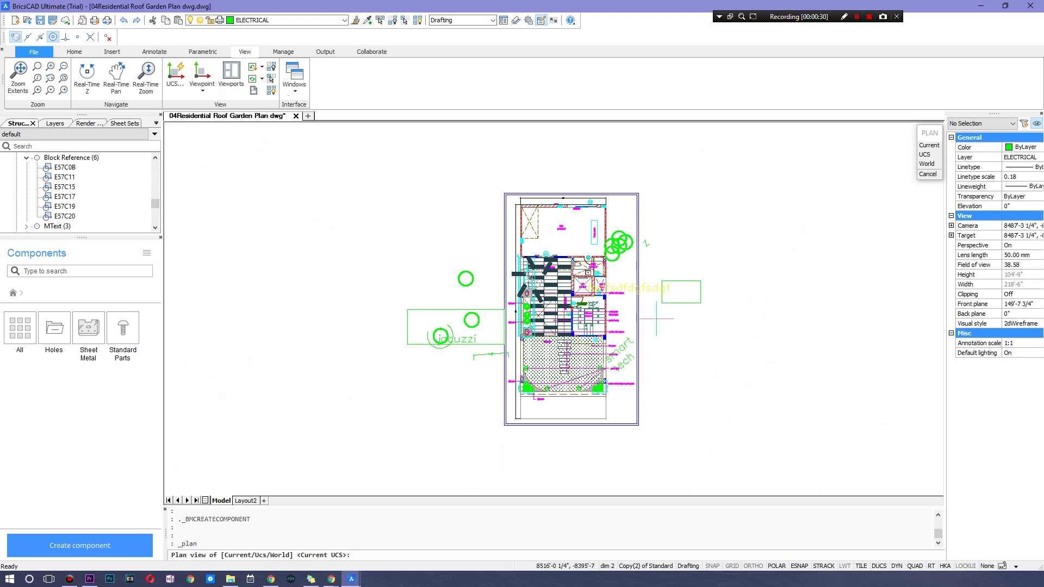
scroll(556, 305, "up", 5)
scroll(532, 303, "down", 4)
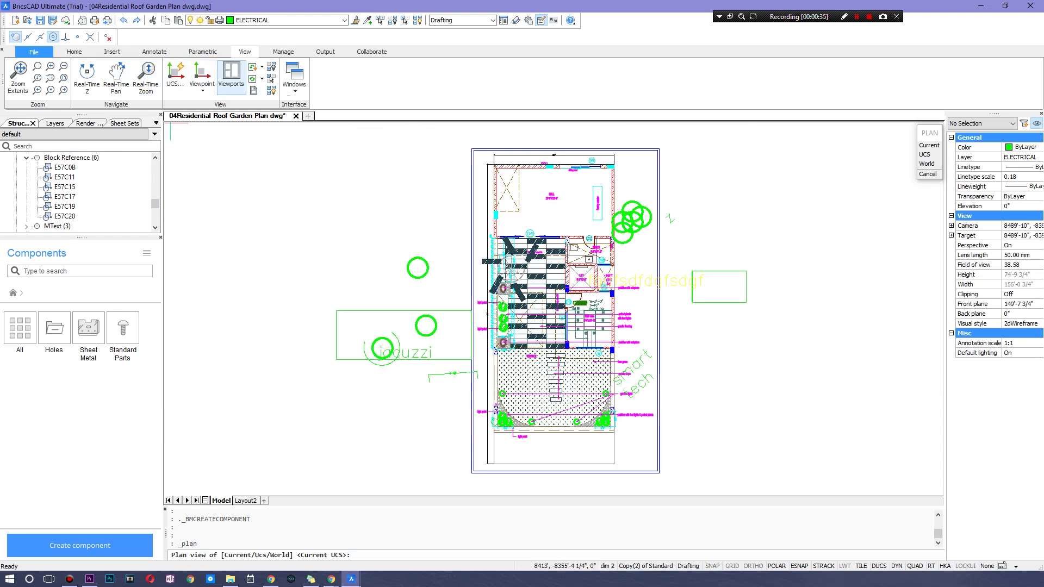
left_click(231, 79)
left_click(202, 87)
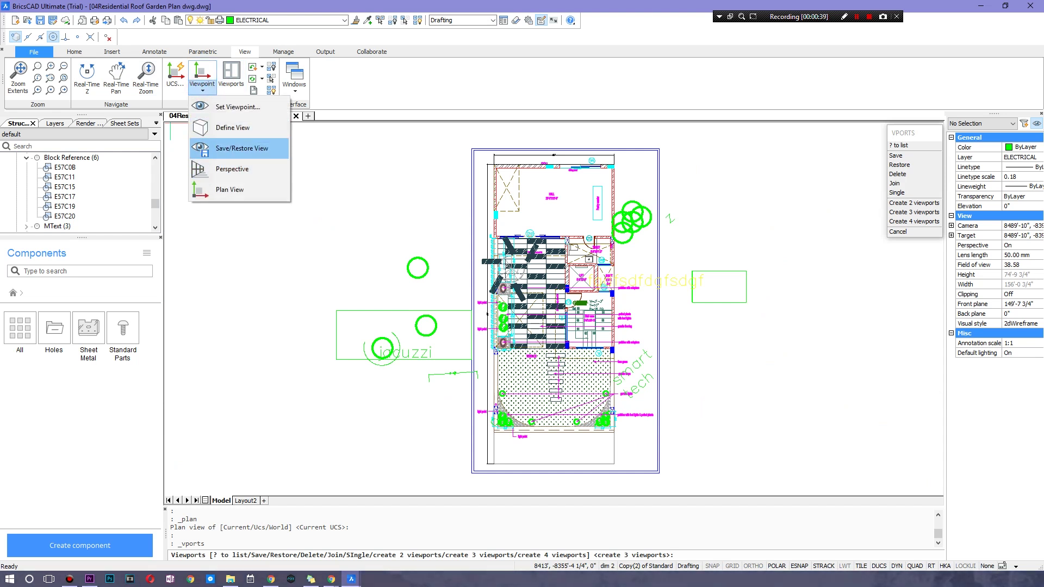
left_click(349, 98)
Step: Zoom and pan until the whole roof garden plan fills the screen
scroll(629, 238, "up", 10)
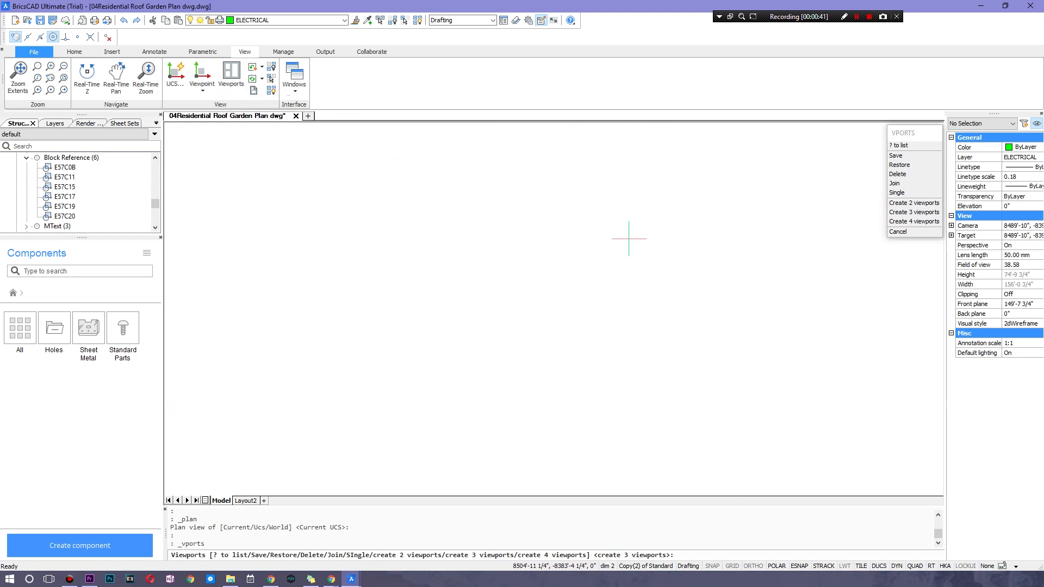
scroll(629, 238, "down", 10)
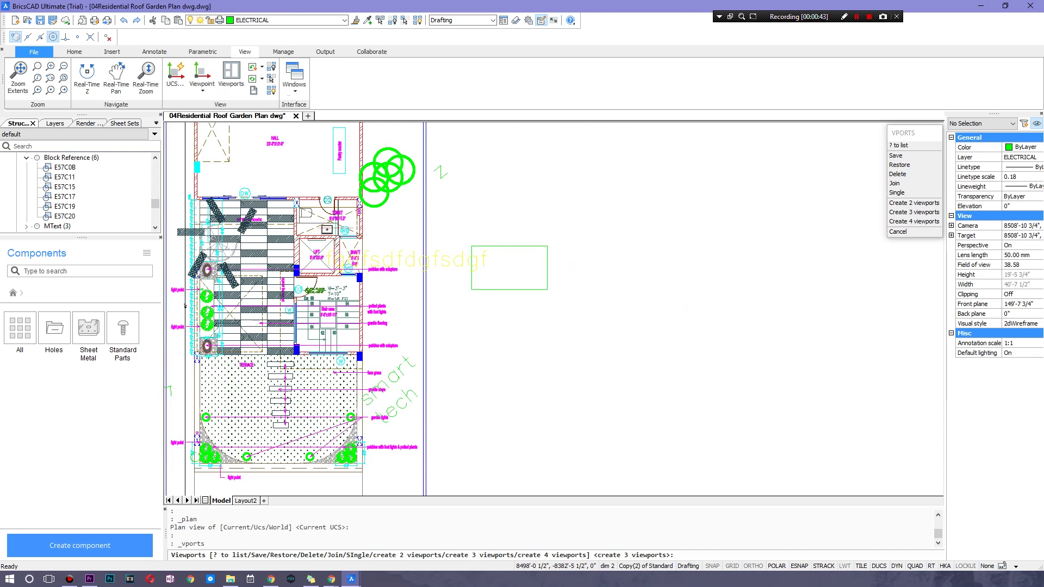
scroll(333, 223, "down", 3)
scroll(259, 225, "up", 1)
middle_click_drag(259, 225, 427, 245)
scroll(427, 245, "up", 2)
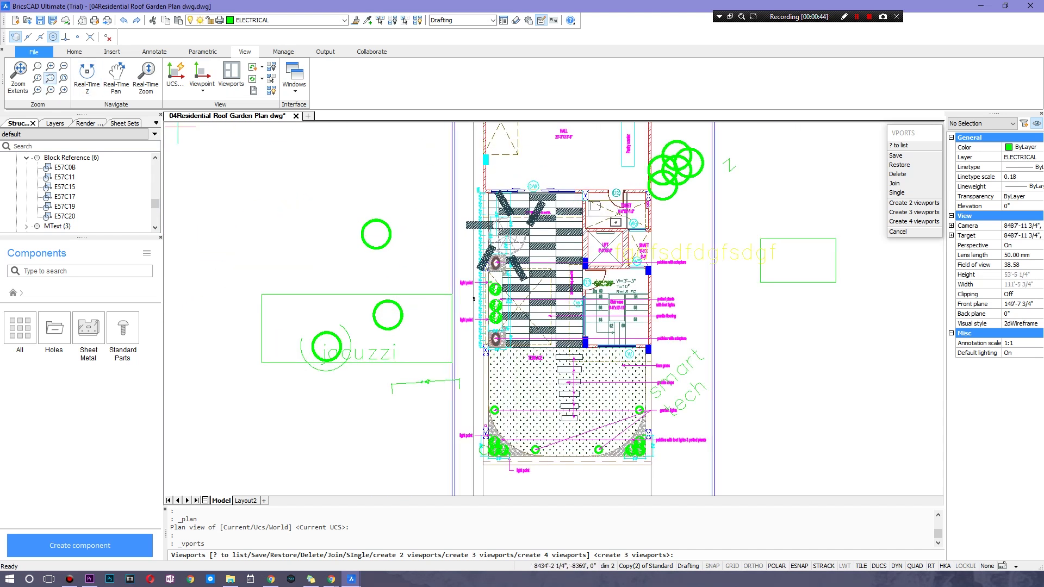
Step: Review the Manage, Output and Collaborate tabs, zoom to the full plan, and open Settings
left_click(282, 52)
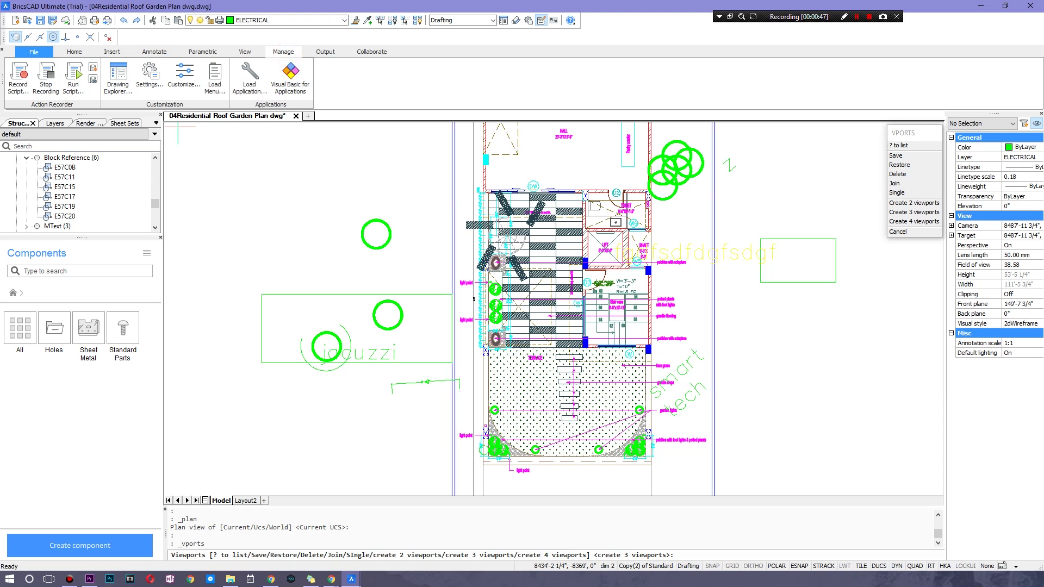
left_click(856, 18)
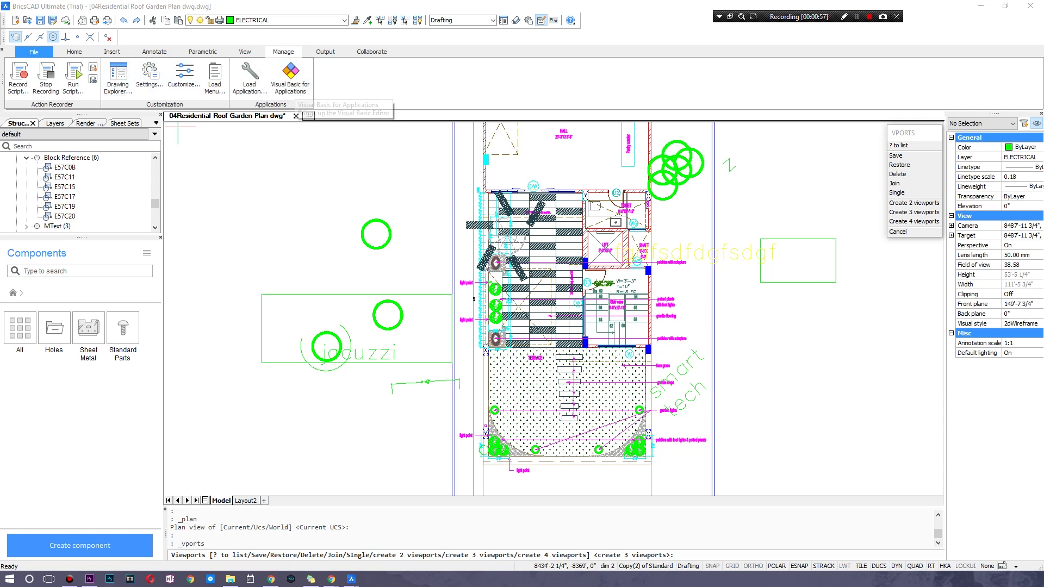
left_click(322, 52)
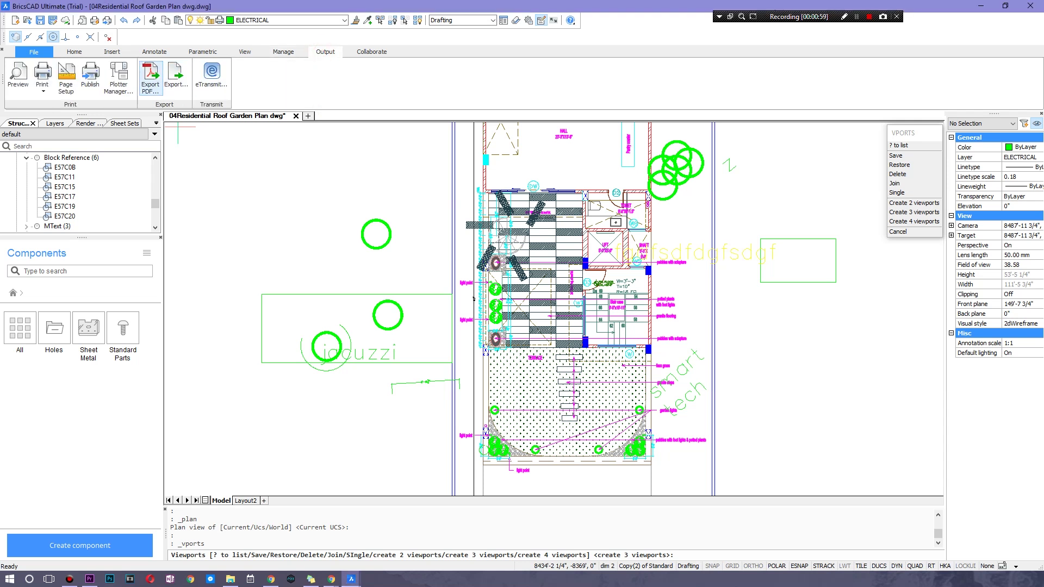
left_click(372, 52)
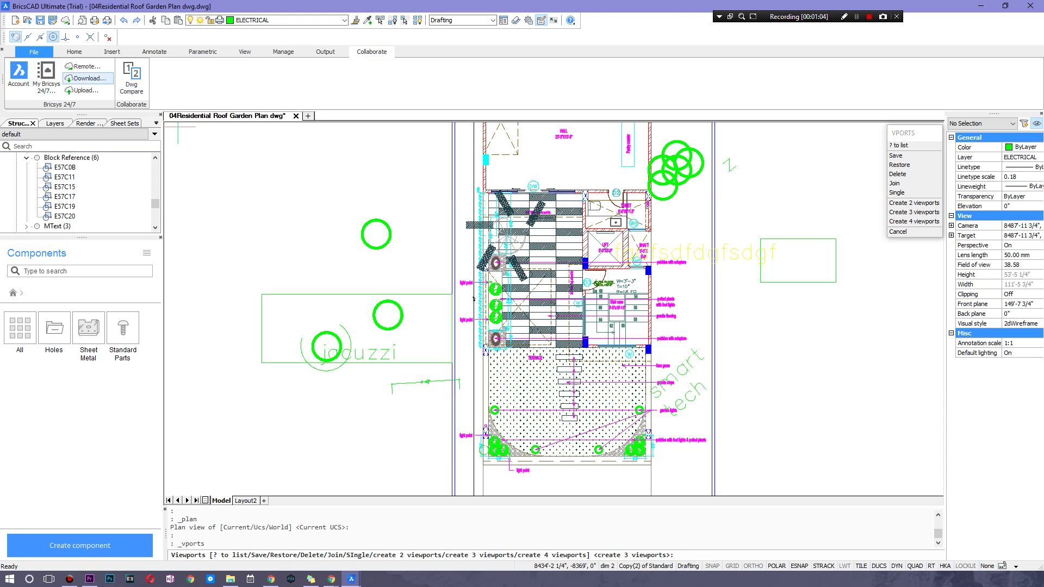
scroll(592, 252, "down", 5)
scroll(686, 245, "up", 3)
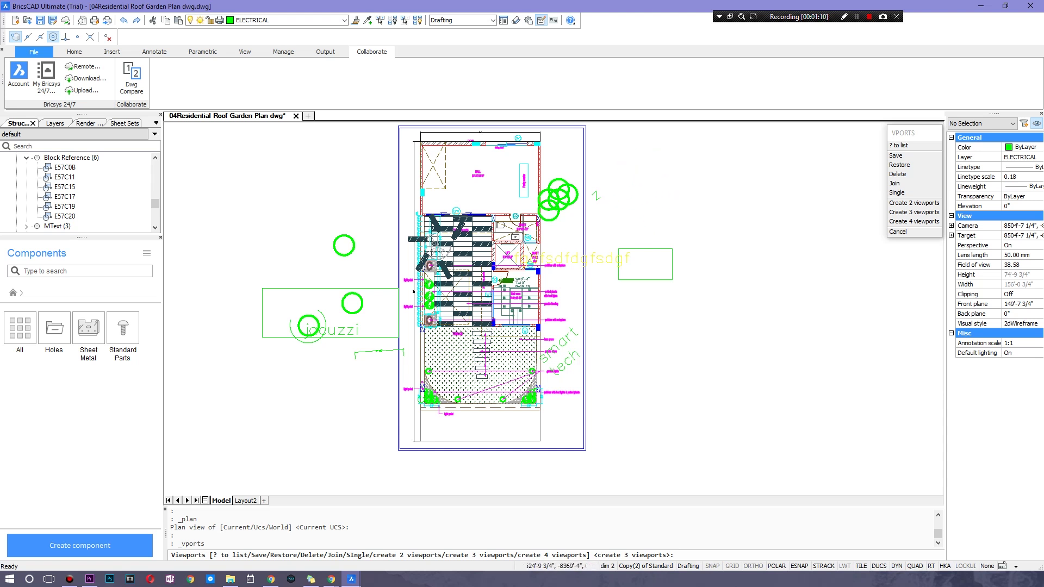
left_click(541, 21)
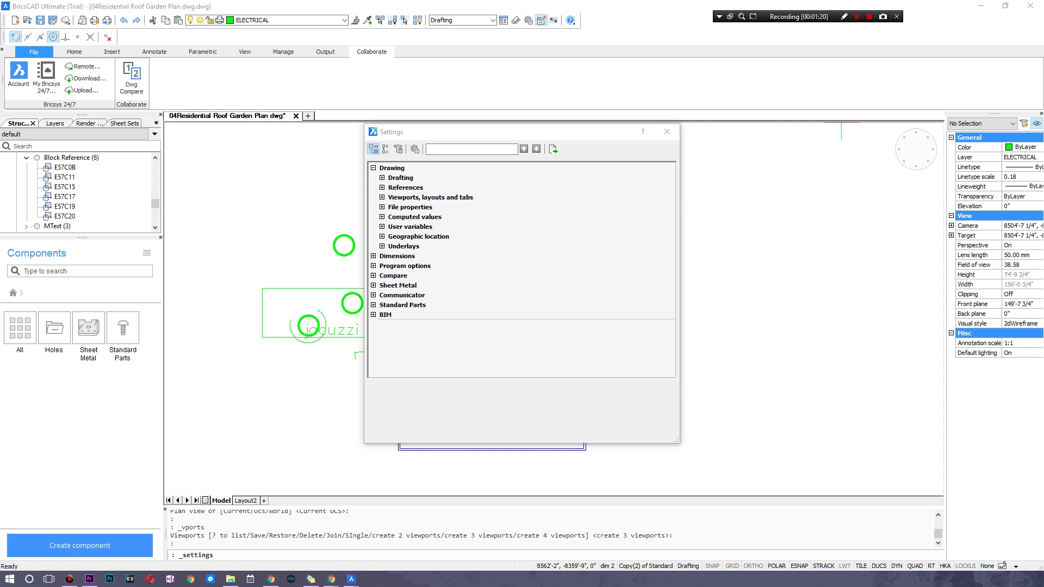
Step: Expand the Drafting, Drawing units and User coordinate system settings categories
left_click(381, 177)
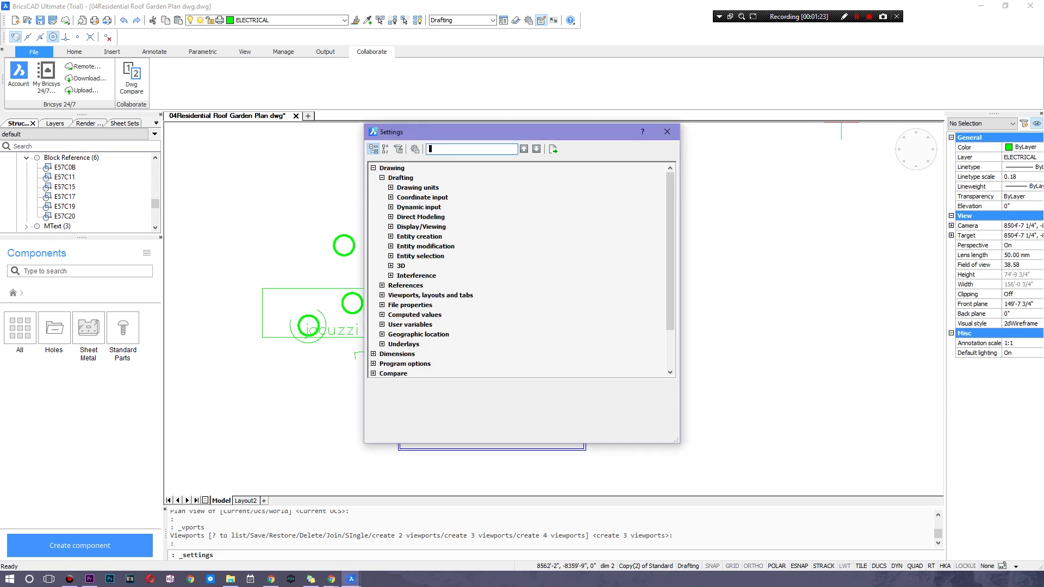
left_click(391, 187)
scroll(522, 270, "down", 3)
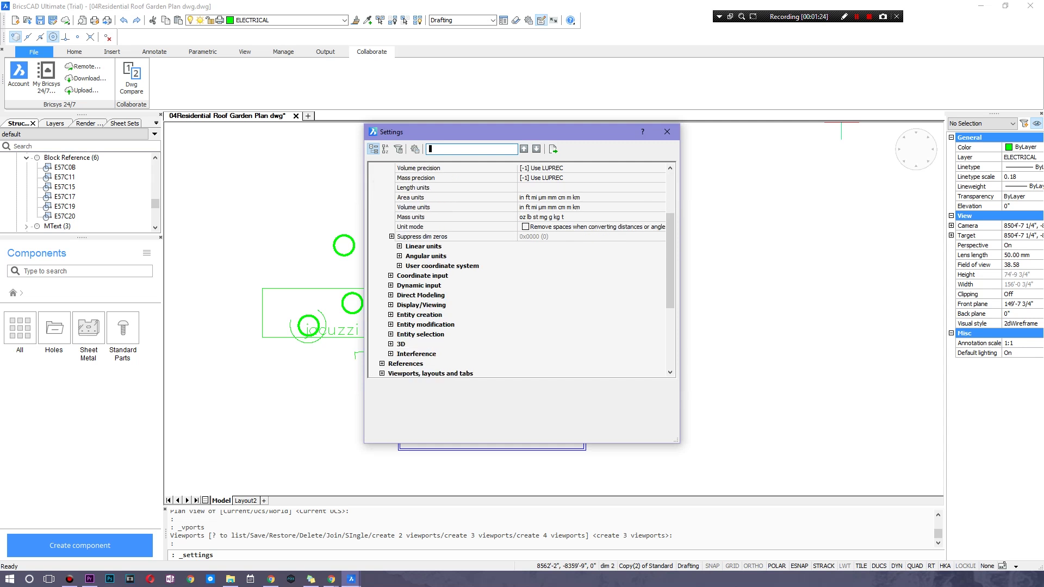
scroll(522, 270, "down", 3)
scroll(522, 270, "up", 4)
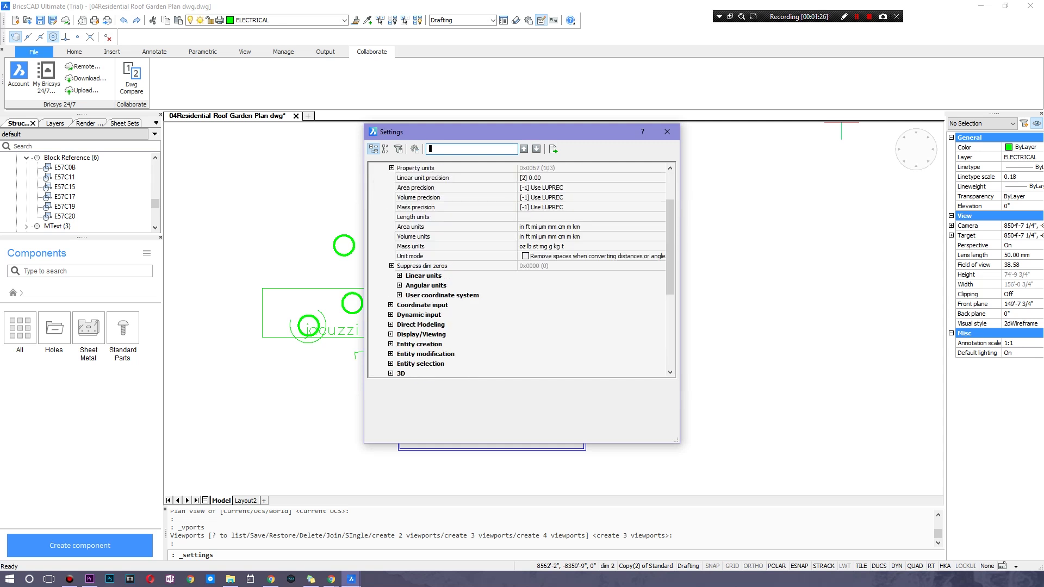
scroll(520, 269, "up", 2)
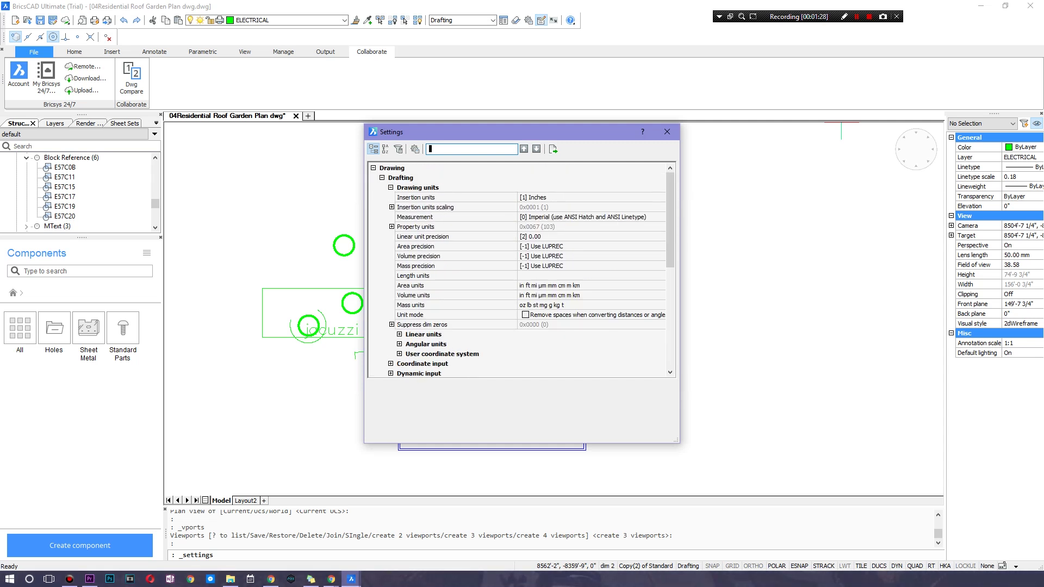
scroll(521, 269, "down", 3)
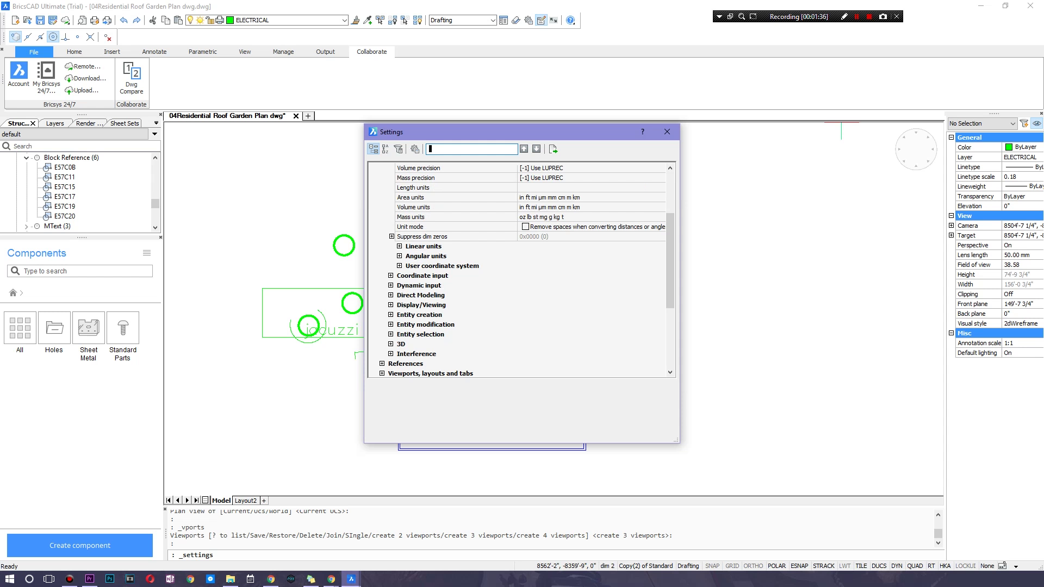
scroll(521, 269, "down", 2)
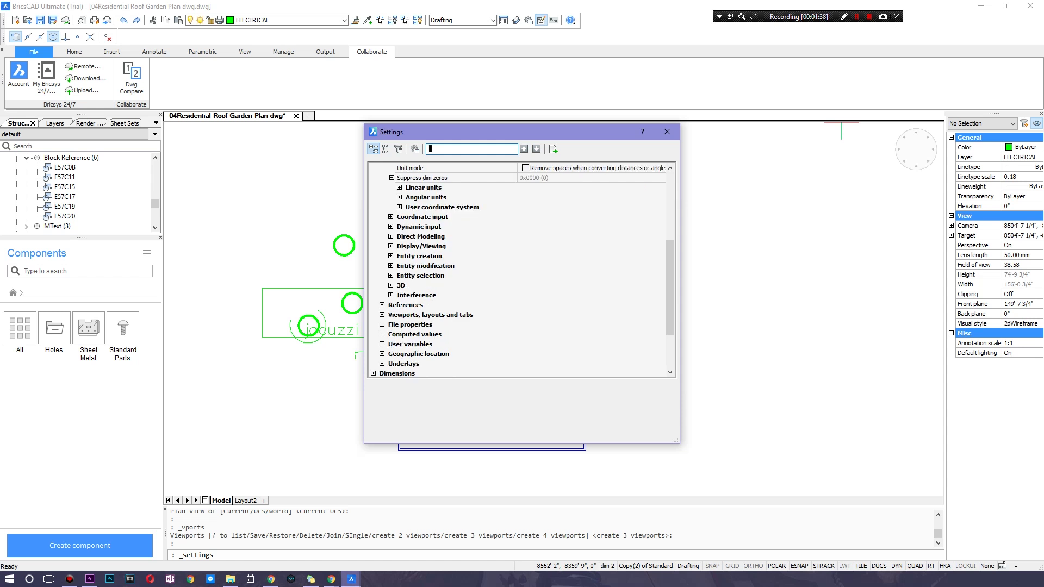
left_click(399, 207)
scroll(400, 207, "down", 6)
scroll(399, 207, "up", 5)
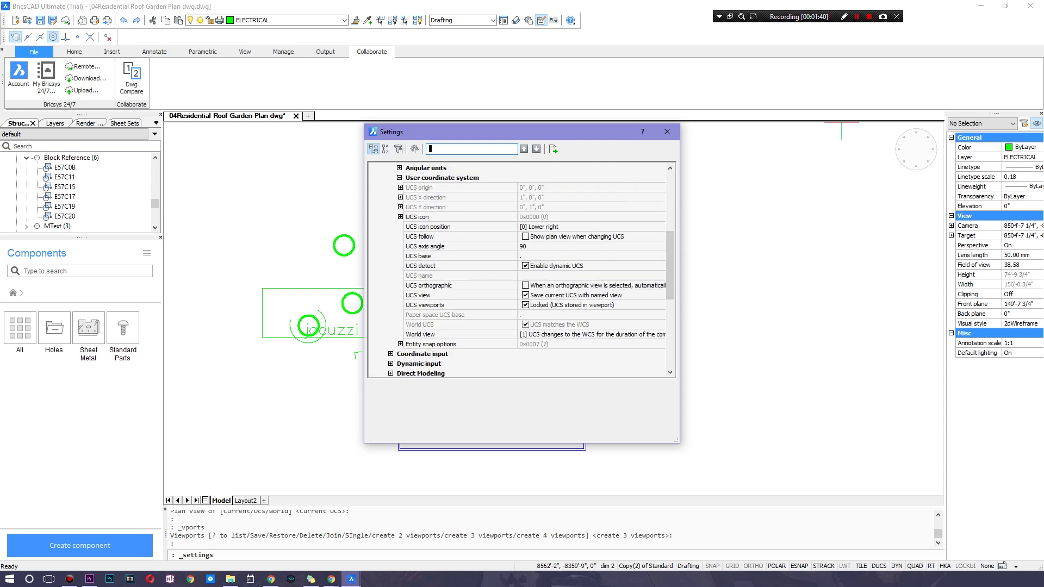
scroll(400, 207, "down", 5)
Step: Expand the References, File properties, Geographic location and Underlays settings categories
left_click(390, 217)
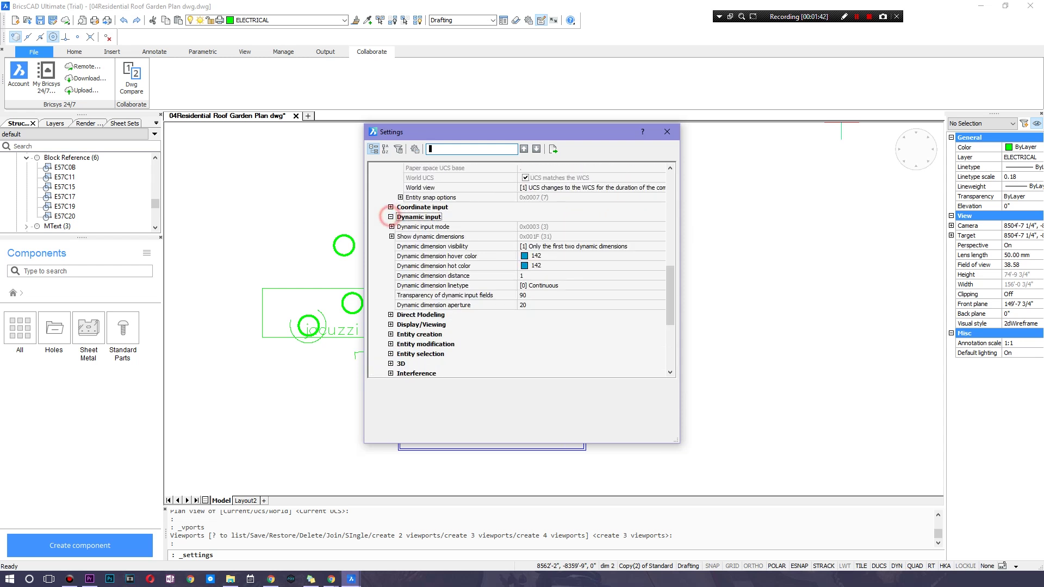
left_click(391, 217)
scroll(390, 217, "down", 2)
left_click(382, 237)
scroll(382, 236, "down", 5)
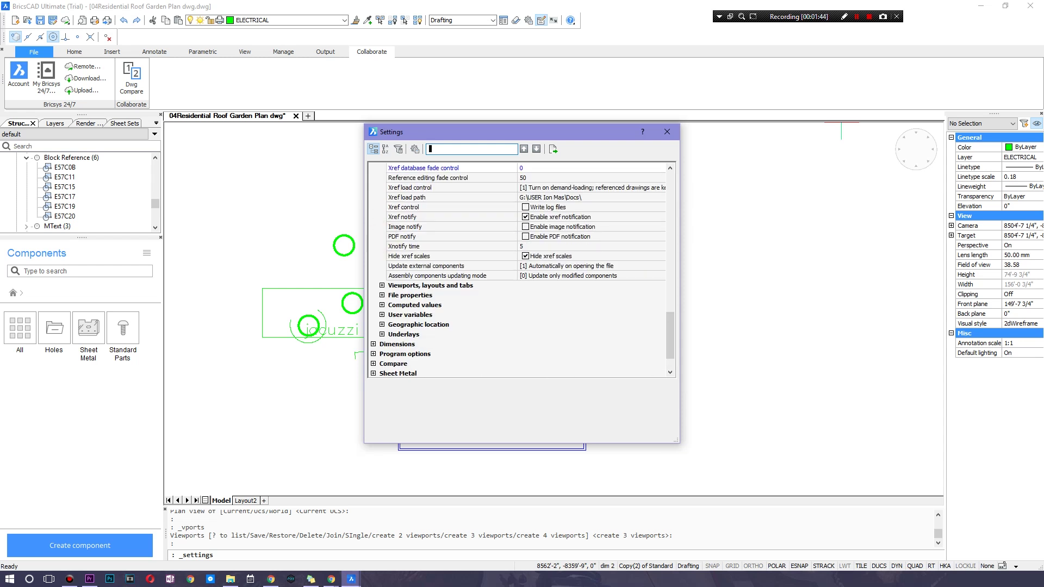
left_click(381, 295)
scroll(382, 295, "down", 5)
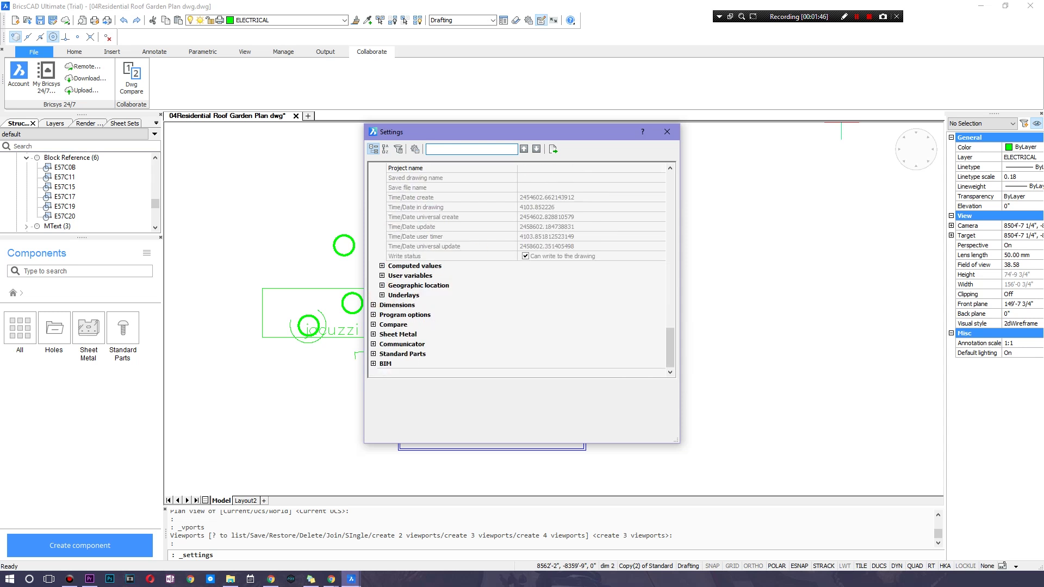
left_click(382, 286)
scroll(382, 285, "down", 3)
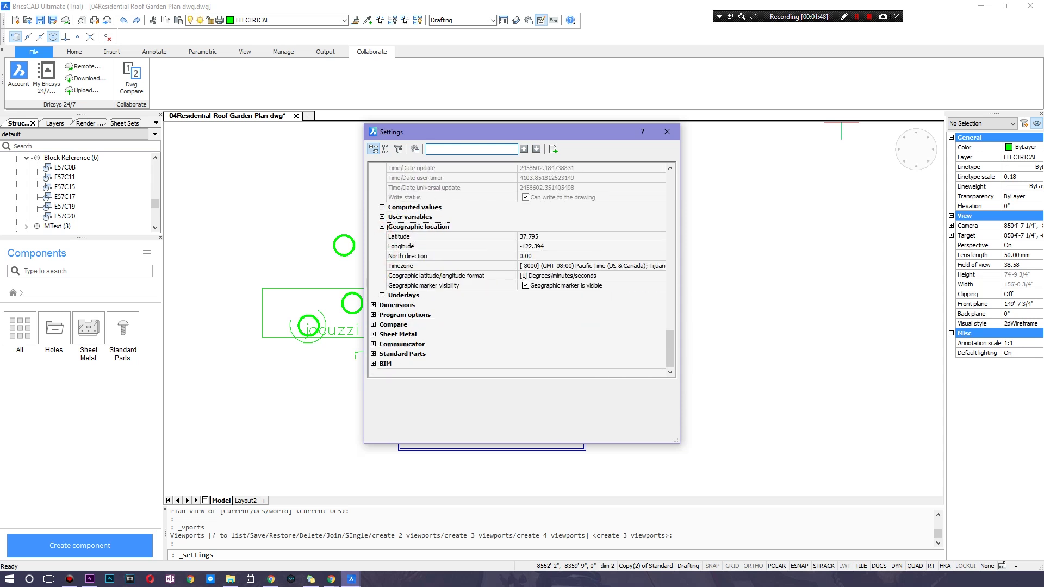
left_click(382, 295)
scroll(381, 295, "down", 3)
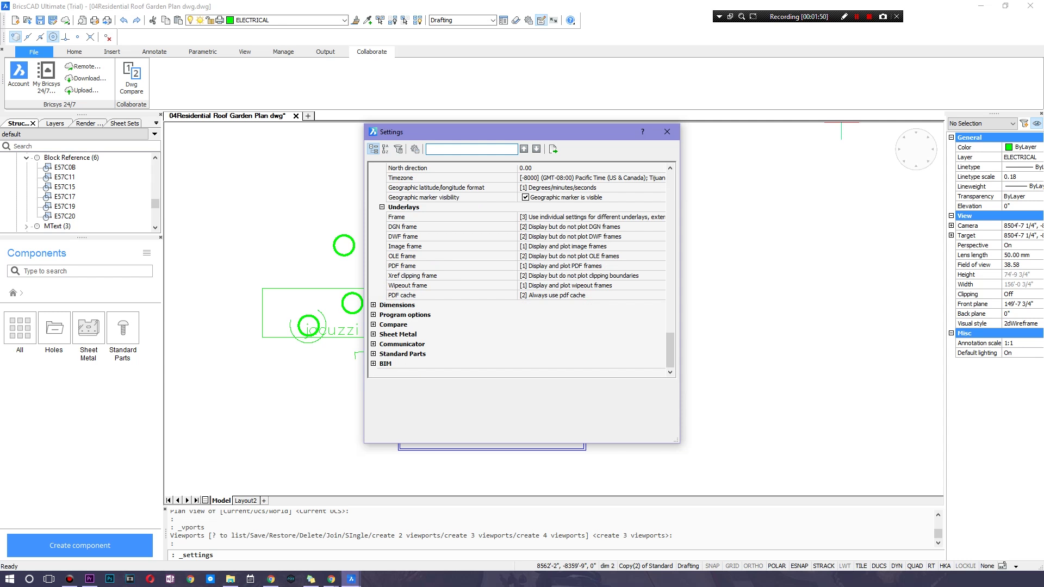
Step: Expand the Dimensions, Program options, Bricsys 24/7 and Structure settings, then close the dialog
left_click(372, 305)
scroll(373, 305, "down", 5)
left_click(372, 314)
scroll(373, 314, "down", 8)
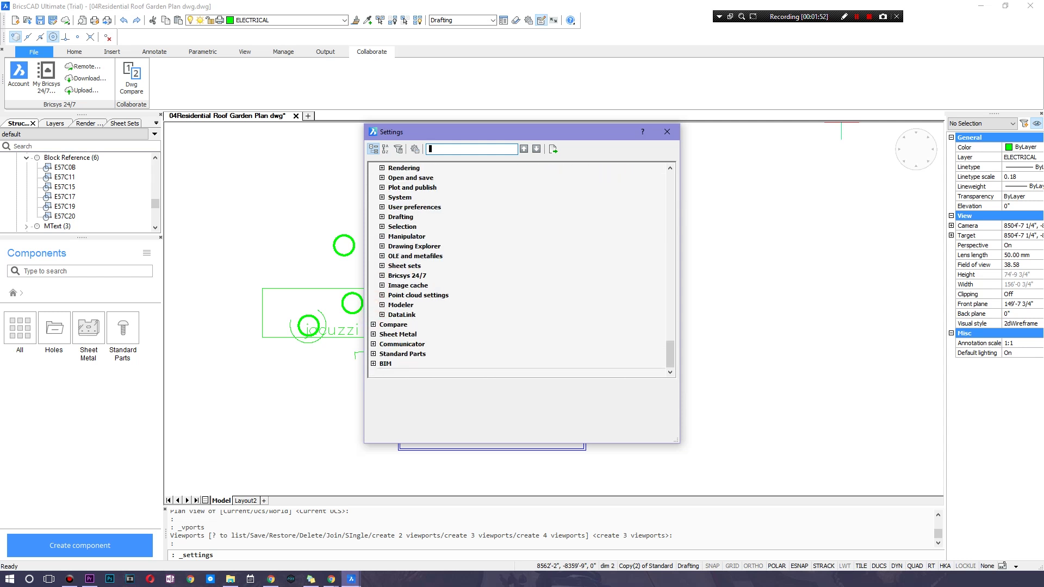
left_click(382, 276)
scroll(381, 263, "up", 5)
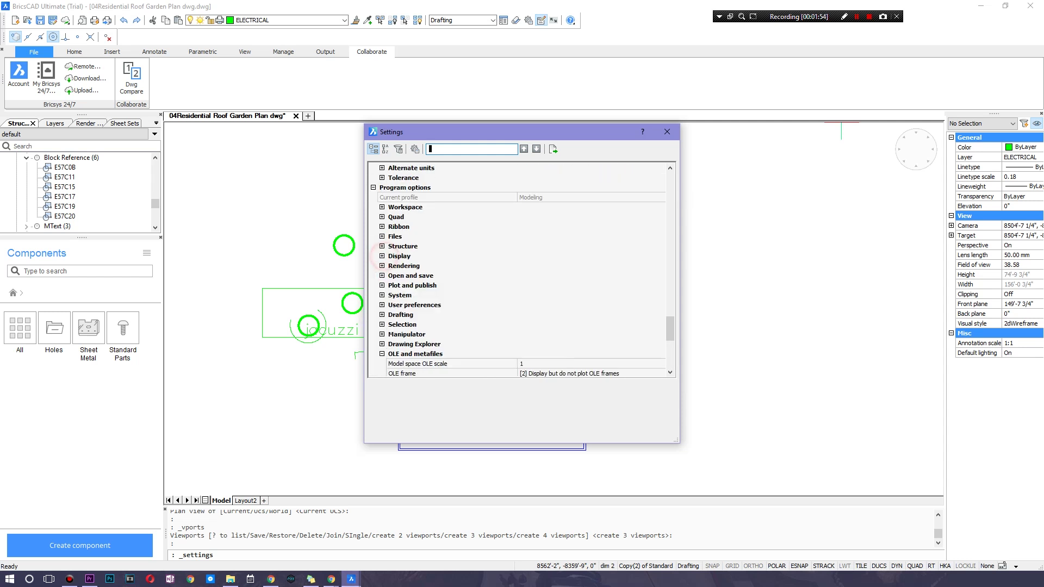
left_click(382, 295)
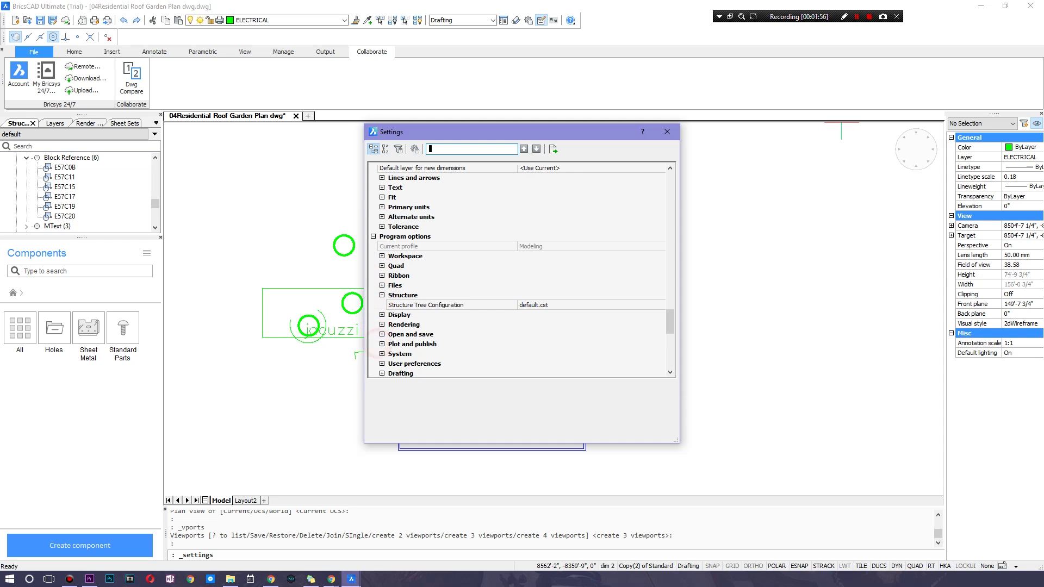
scroll(380, 343, "down", 8)
left_click(665, 133)
scroll(551, 188, "up", 2)
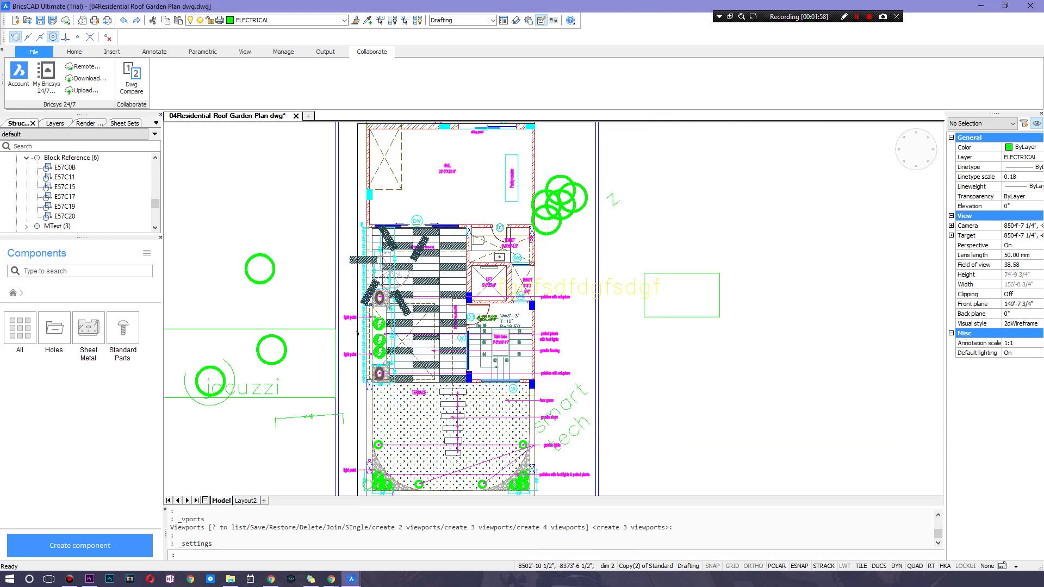
scroll(487, 253, "up", 8)
middle_click_drag(419, 321, 666, 219)
scroll(692, 224, "down", 6)
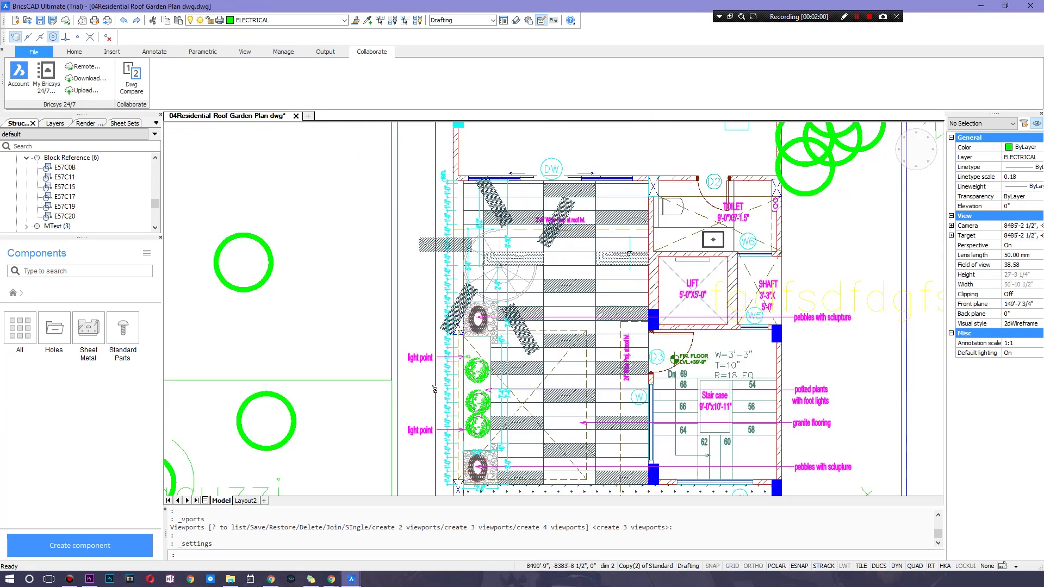
scroll(636, 296, "up", 4)
scroll(575, 214, "down", 4)
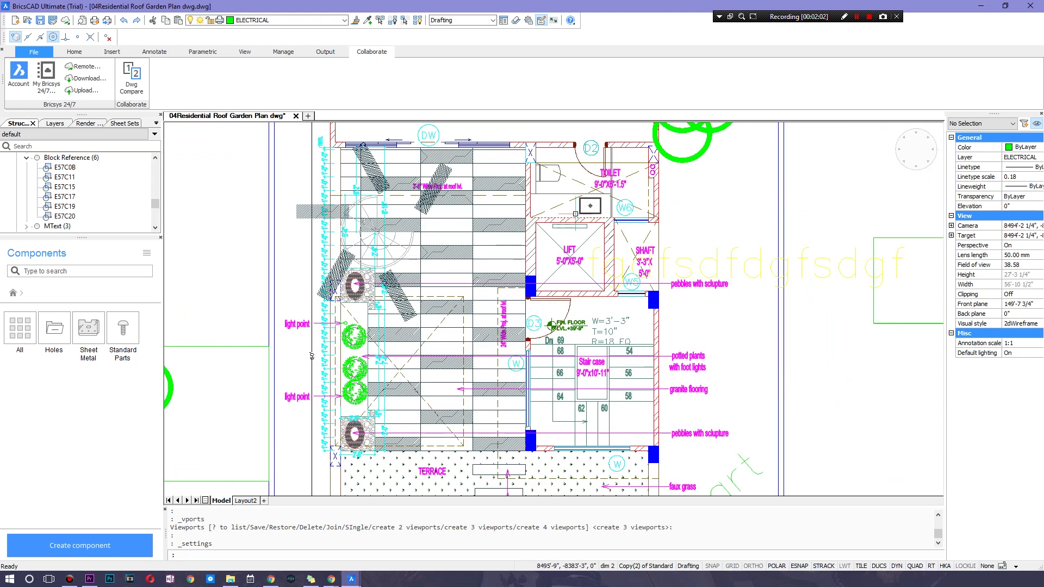
scroll(575, 214, "up", 2)
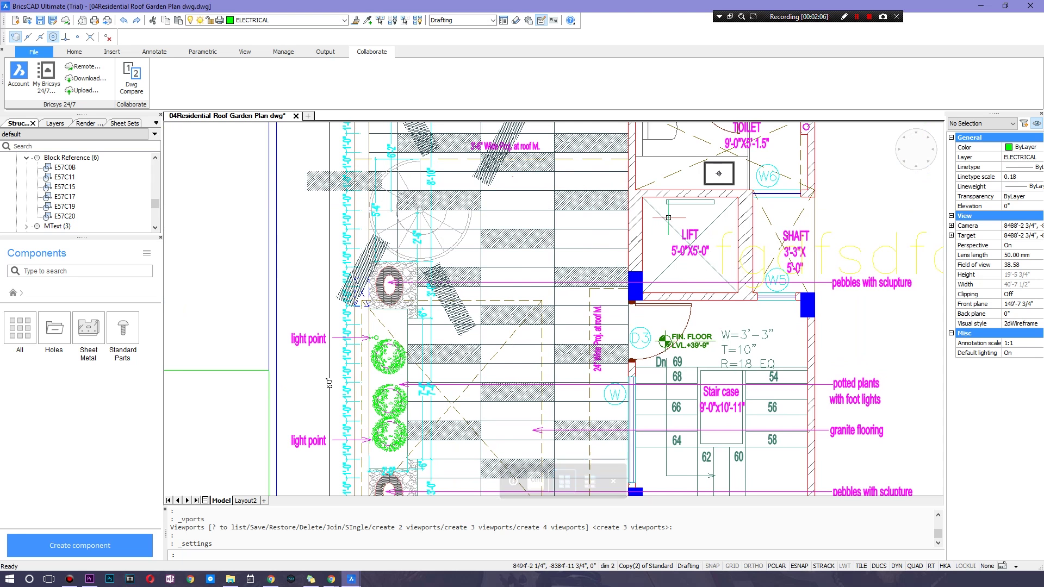
scroll(668, 217, "down", 6)
scroll(674, 249, "up", 4)
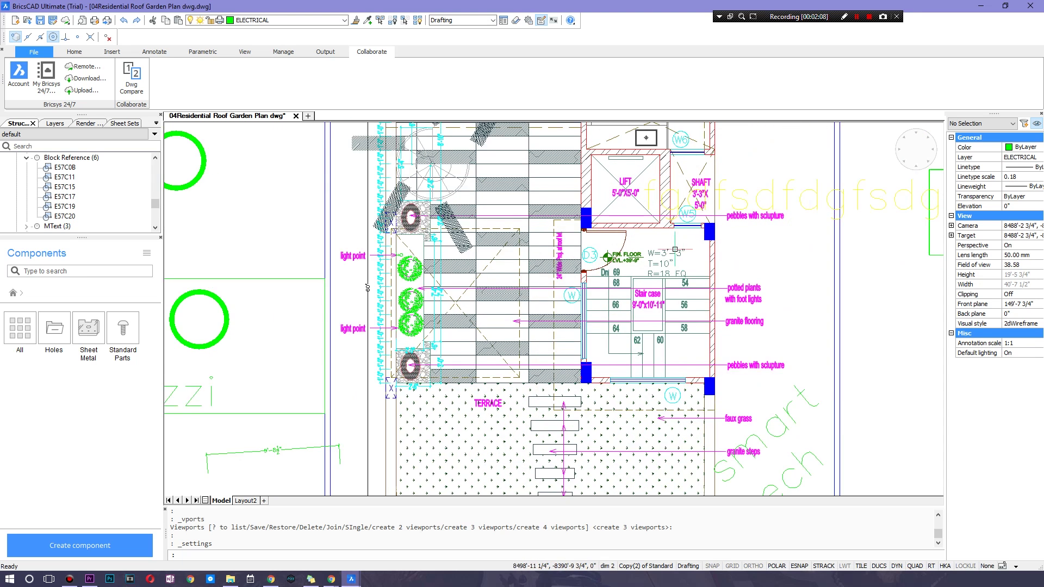
scroll(669, 246, "up", 4)
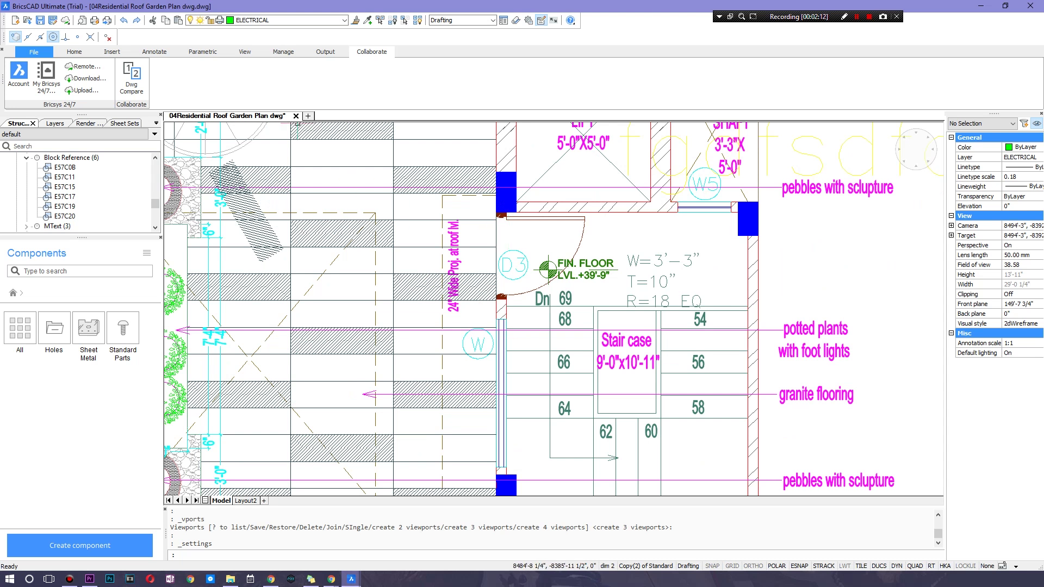
Step: Create nine new blank drawings, Drawing1 through Drawing9
left_click(307, 116)
left_click(358, 116)
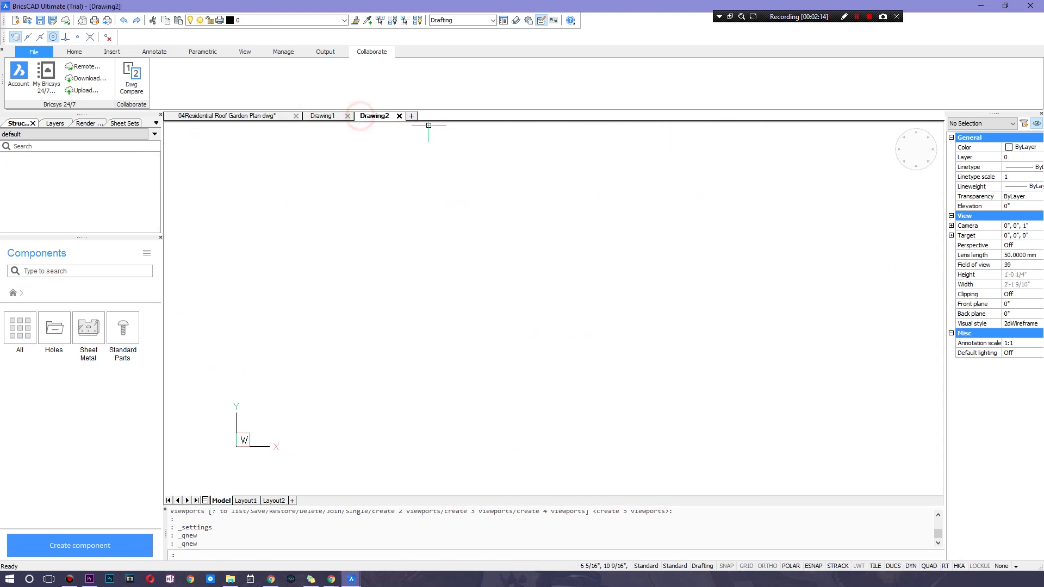
left_click(413, 115)
left_click(463, 116)
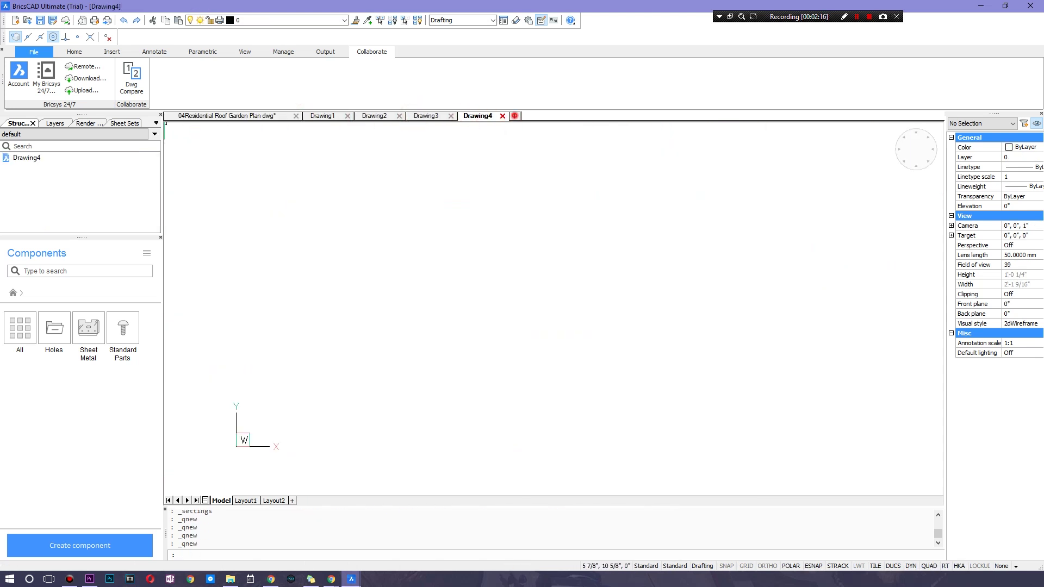
left_click(514, 115)
left_click(566, 116)
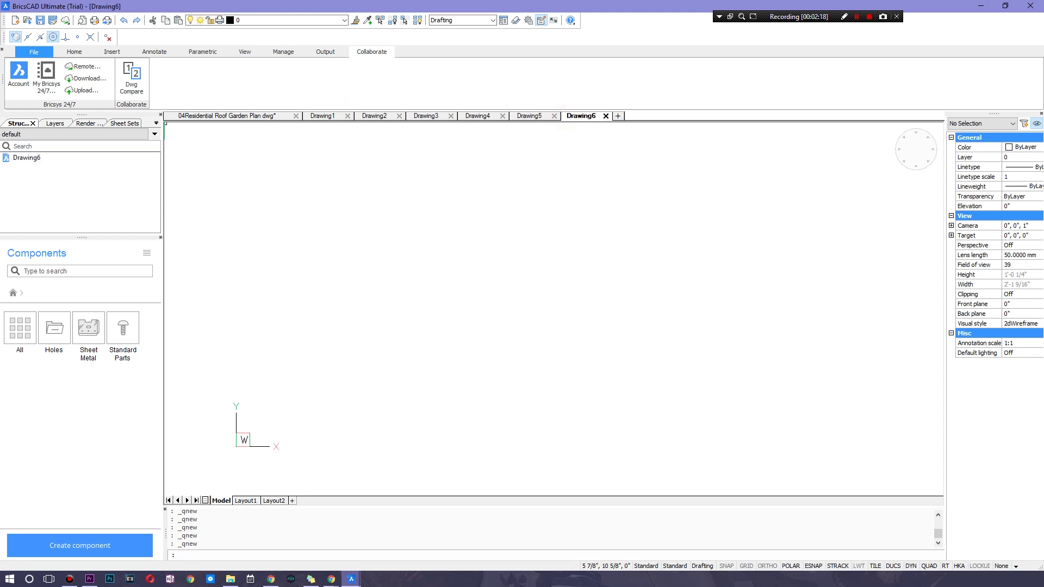
left_click(617, 116)
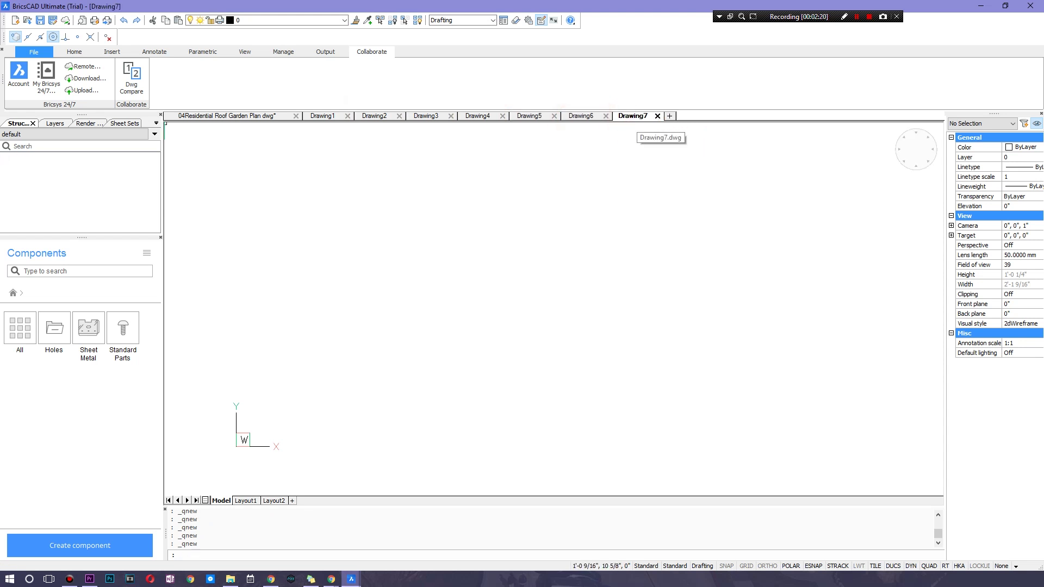
left_click(669, 116)
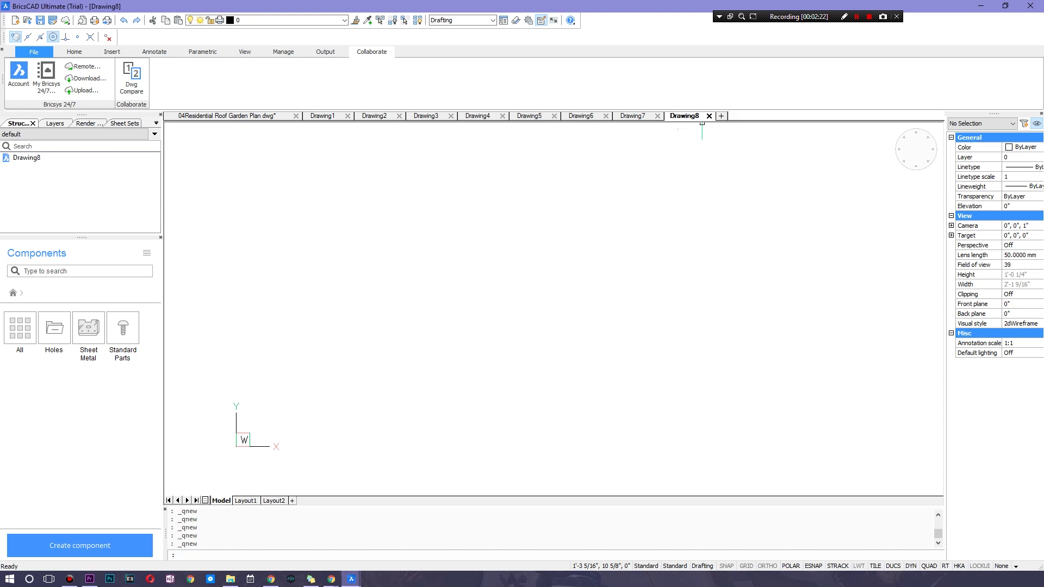
left_click(721, 116)
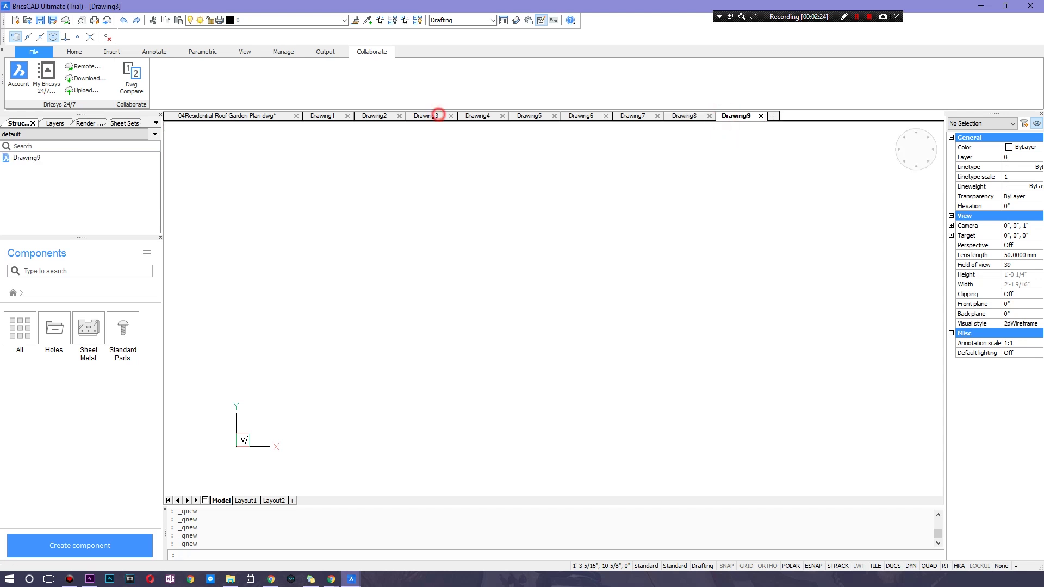
Step: Switch between the Drawing3, roof garden plan and Drawing4 drawing tabs
left_click(437, 115)
left_click(234, 116)
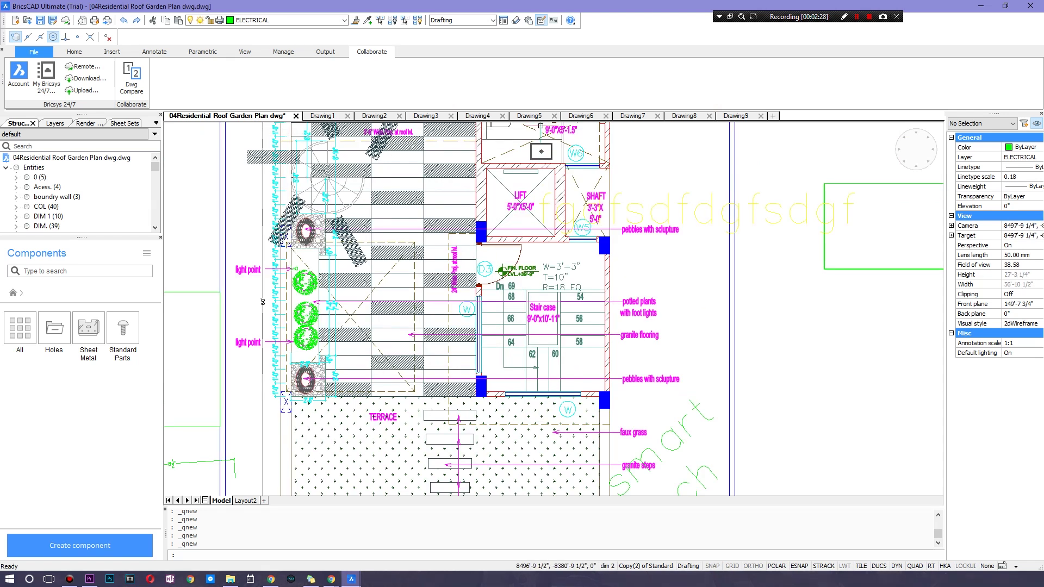
left_click(474, 116)
left_click(421, 116)
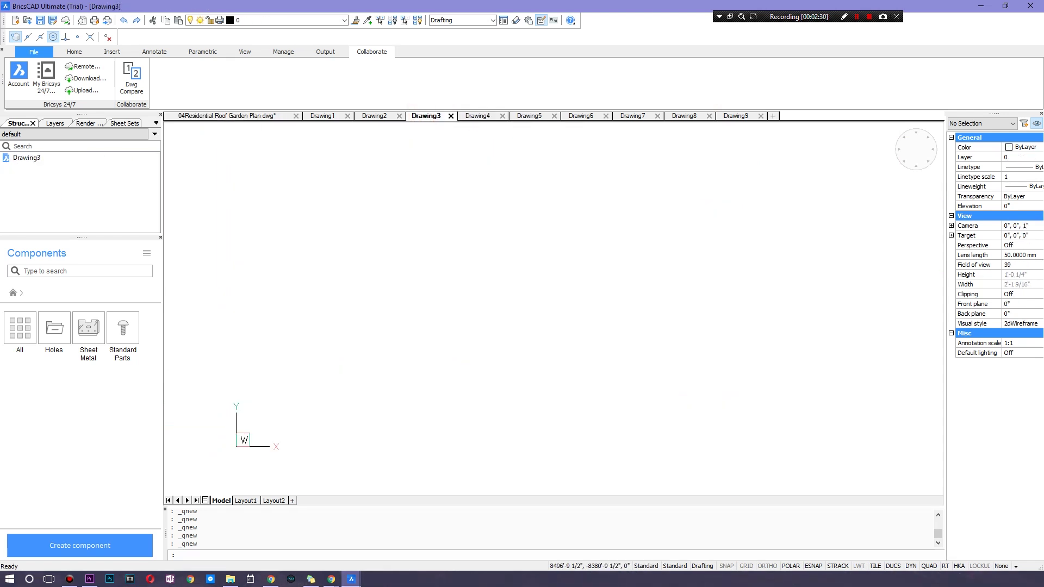
right_click(584, 15)
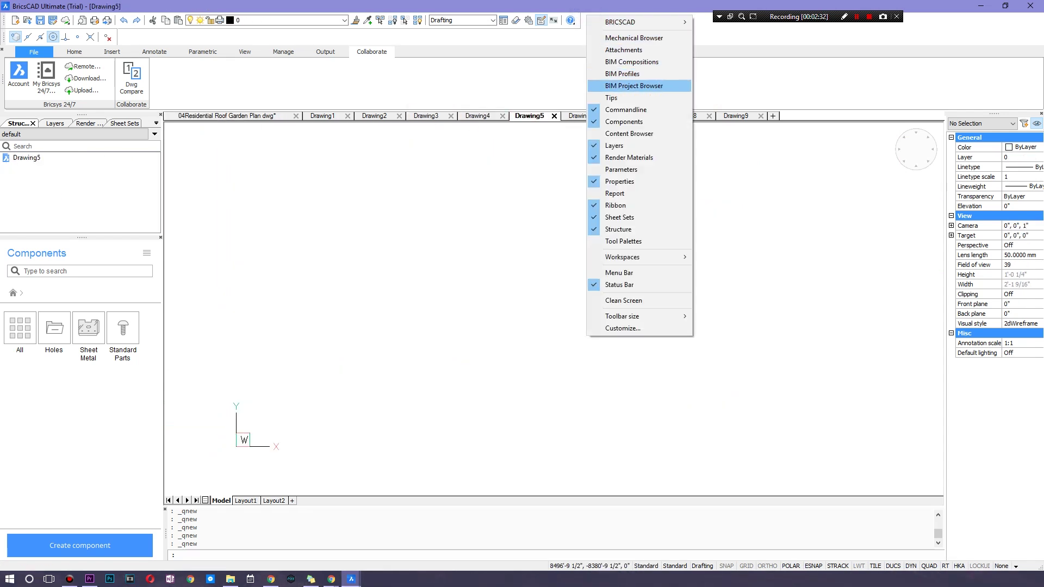
Step: Switch Drawing5 to the Modeling workspace and start a spline through its first five points
mouse_move(622, 257)
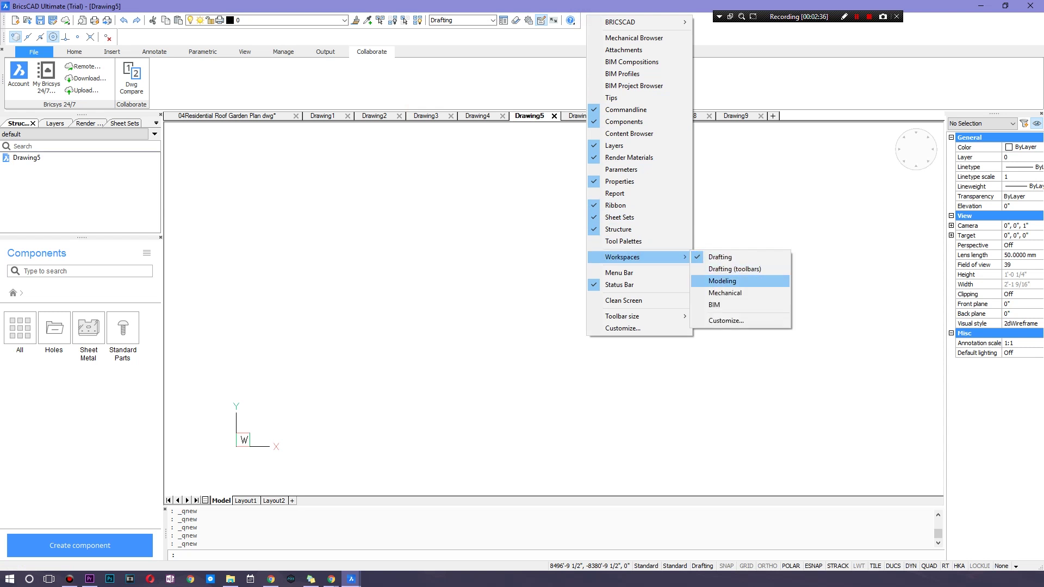
left_click(737, 279)
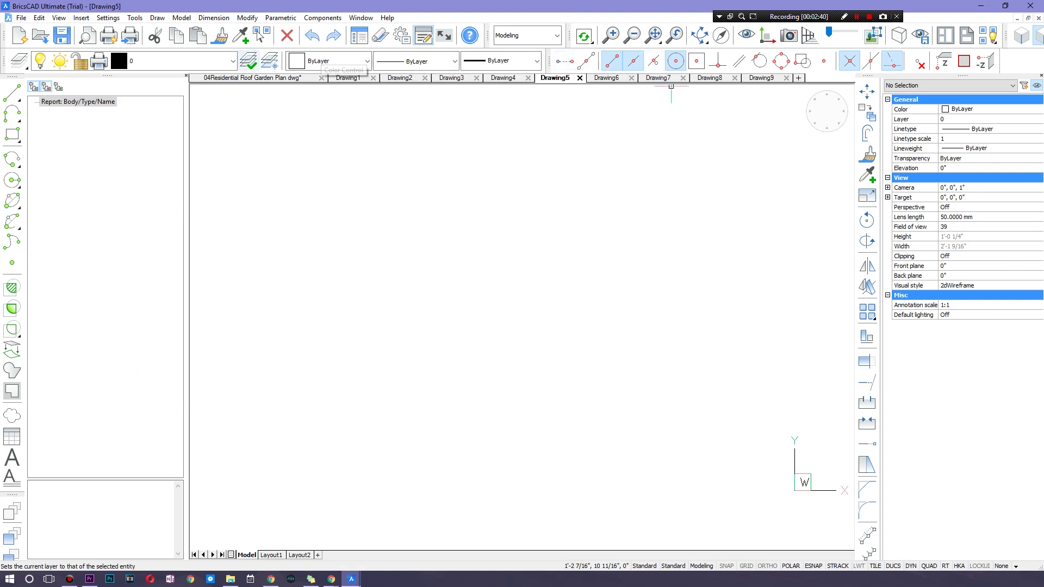
left_click(14, 243)
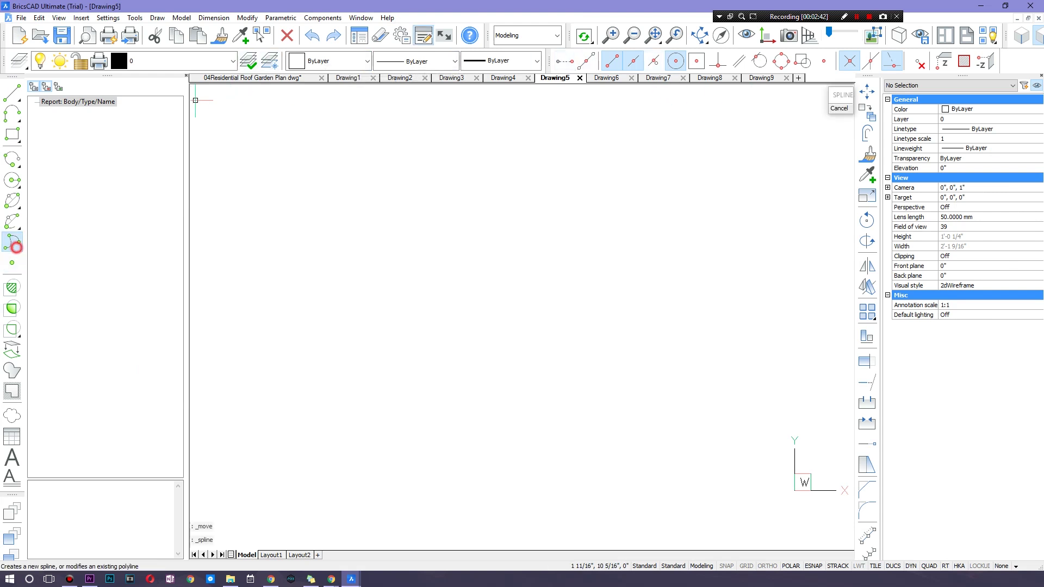
left_click(379, 197)
left_click(574, 358)
left_click(621, 211)
left_click(560, 164)
Step: Loop the spline through five more points, then abandon it via Arc and start Region
left_click(483, 244)
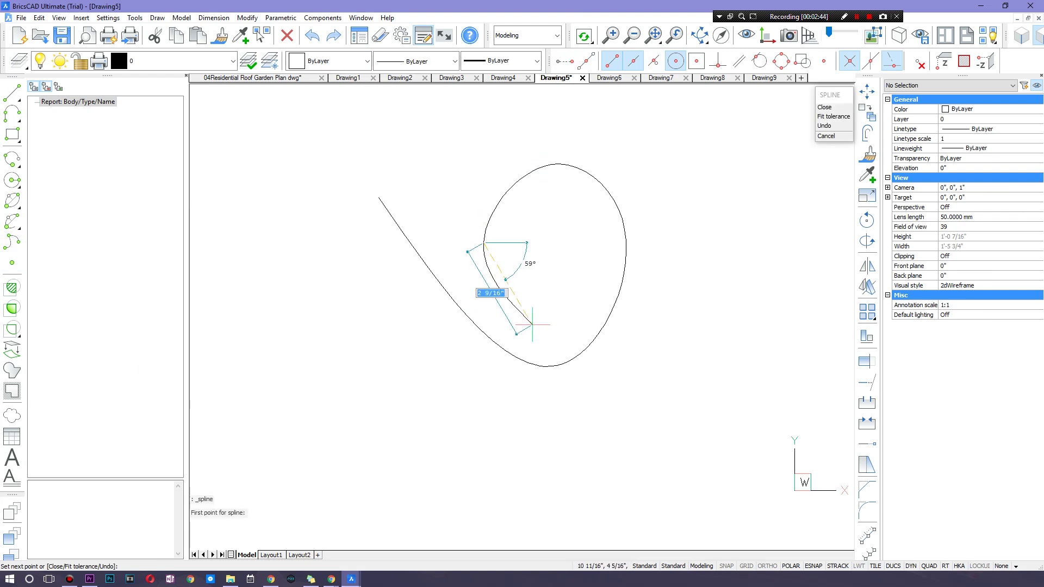
left_click(531, 324)
left_click(667, 249)
left_click(686, 135)
left_click(596, 111)
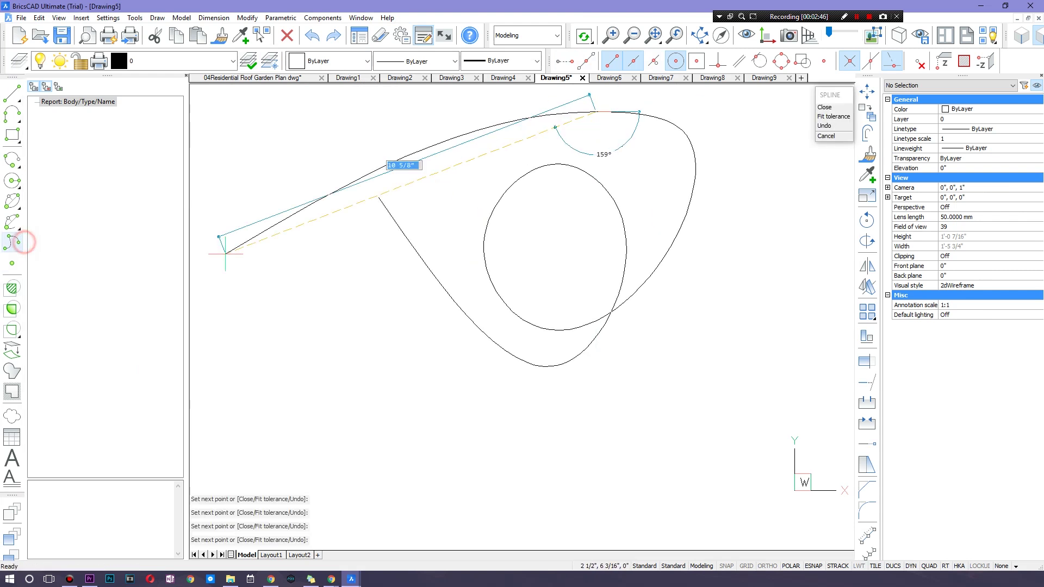
left_click(12, 160)
left_click(12, 391)
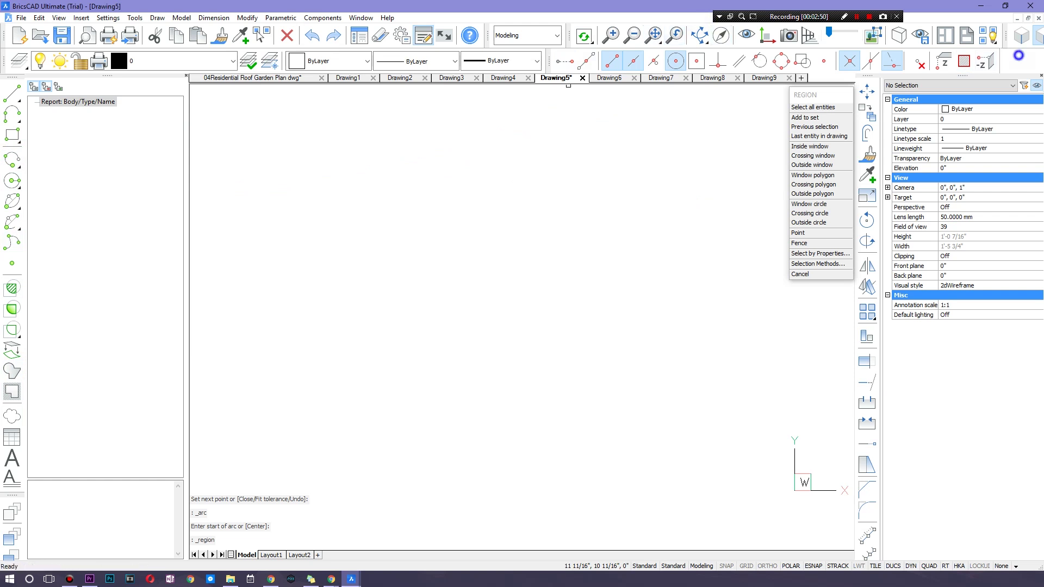
Step: Switch from BIM to the Mechanical workspace and drag the 2D Constraints toolbar off the drawing tabs
right_click(985, 57)
mouse_move(979, 296)
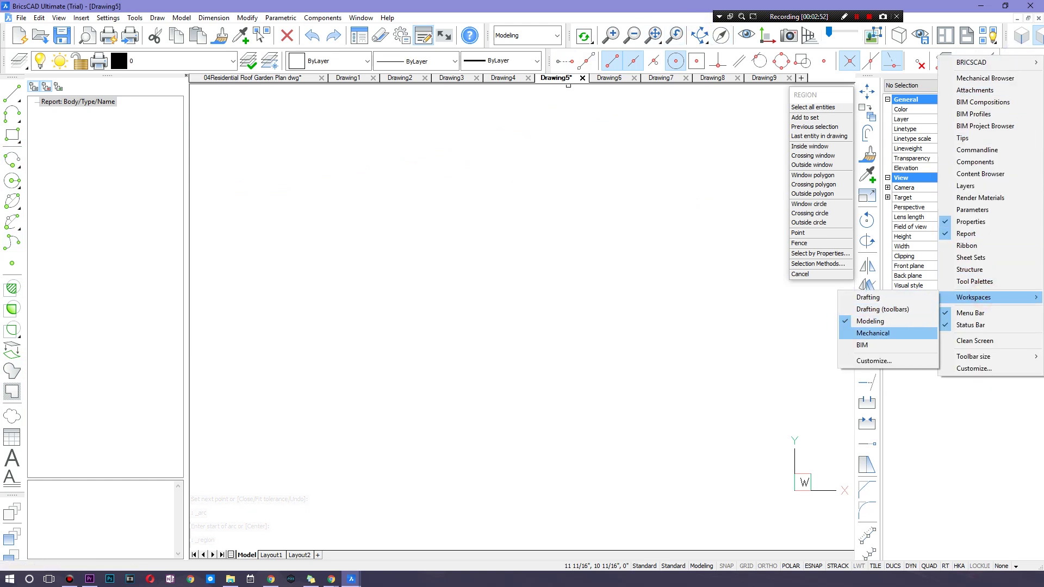
left_click(858, 344)
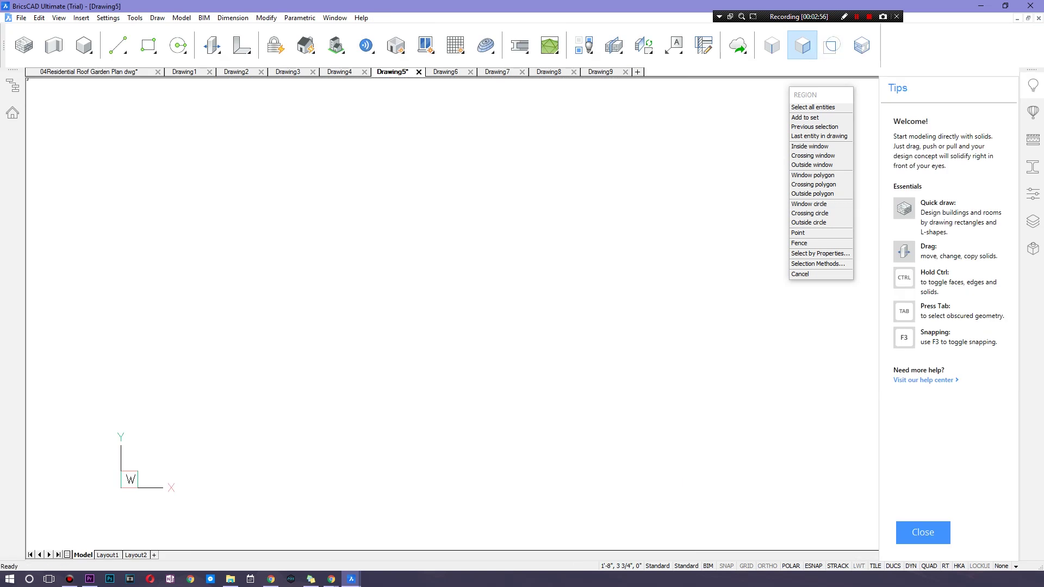
right_click(981, 58)
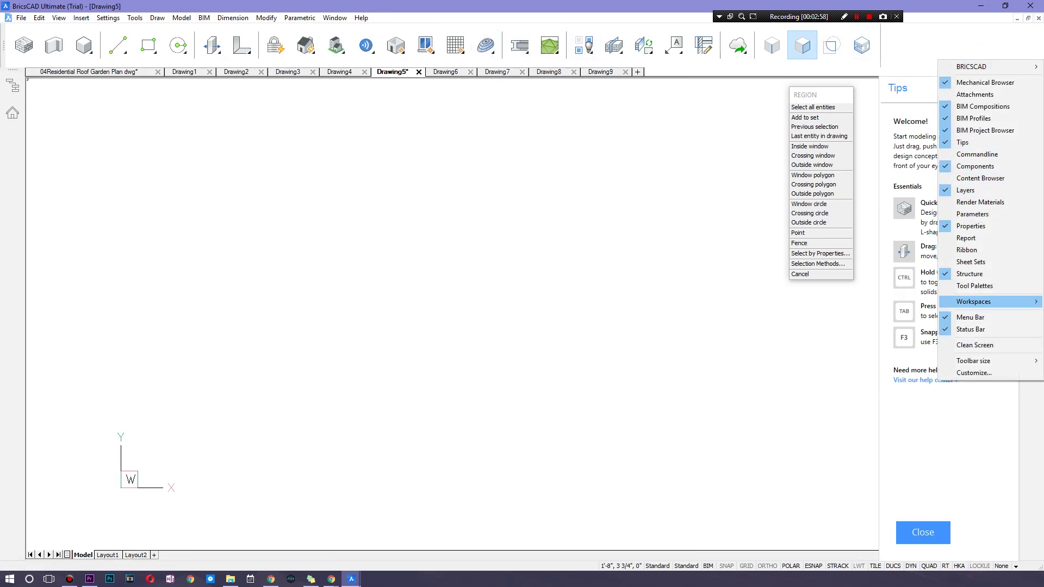
left_click(872, 337)
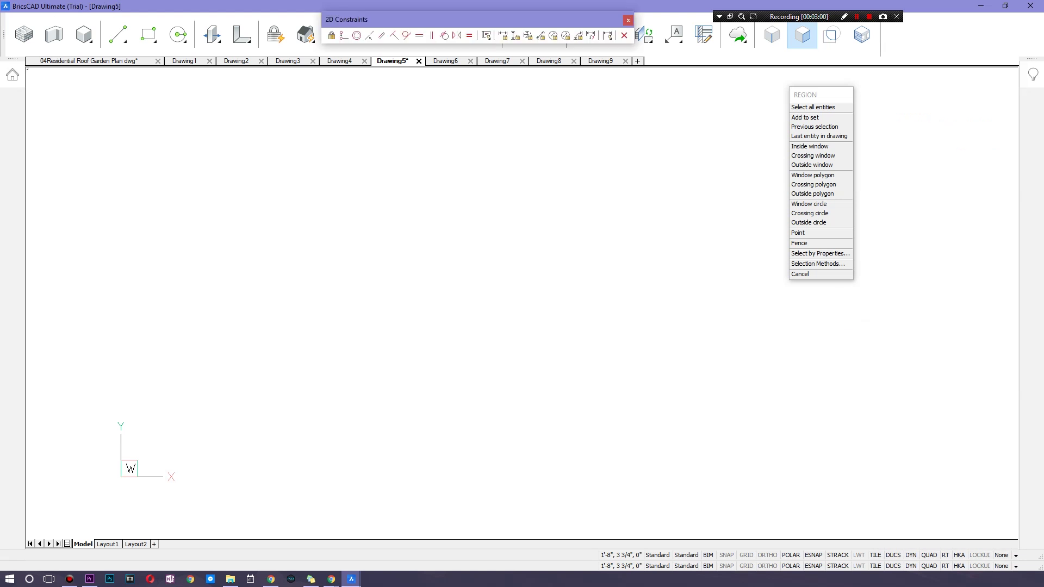
mouse_move(533, 19)
left_mouse_down()
mouse_move(593, 49)
mouse_move(594, 39)
left_mouse_up()
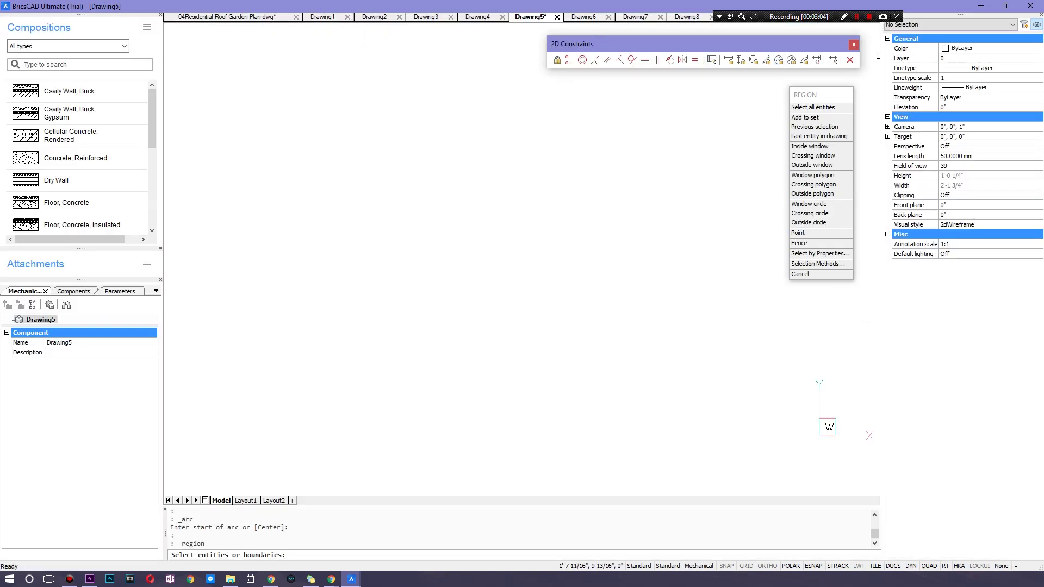
Step: Choose Window polygon for Region and place six vertices of a large irregular selection polygon
left_click(806, 175)
left_click(402, 352)
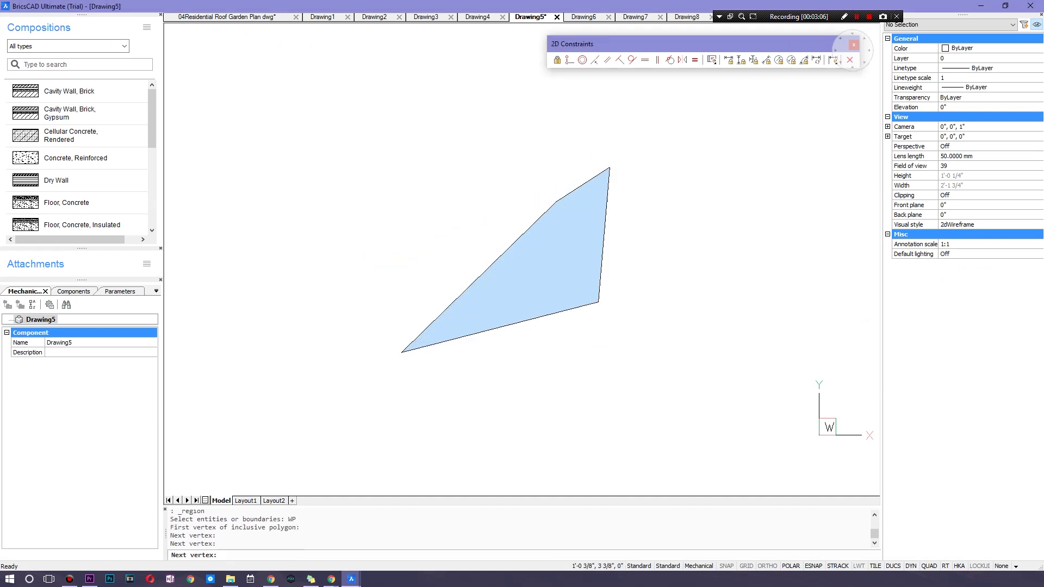
left_click(733, 172)
left_click(606, 91)
left_click(430, 98)
left_click(390, 209)
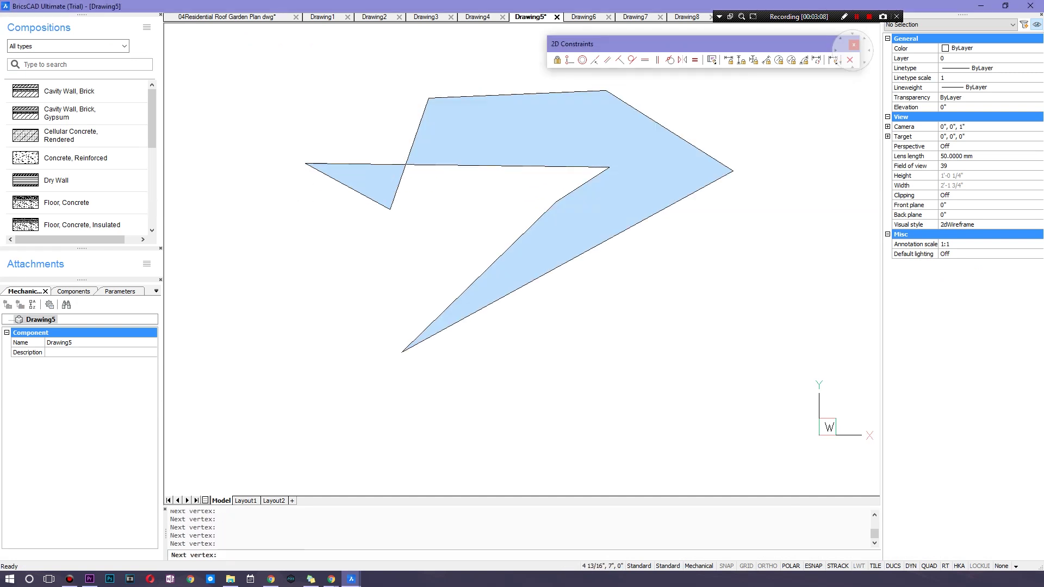
scroll(76, 158, "down", 3)
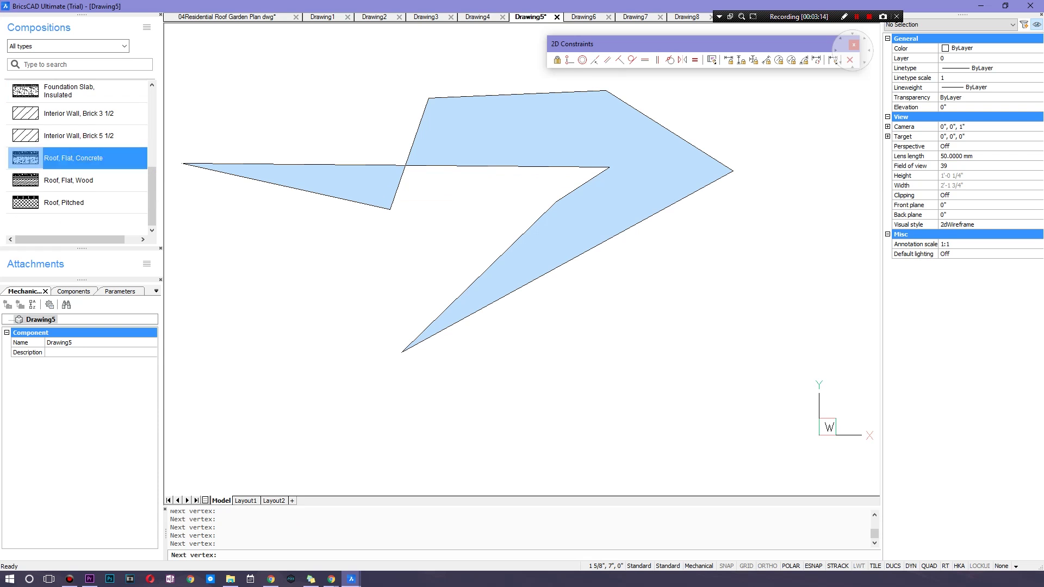
scroll(76, 158, "up", 3)
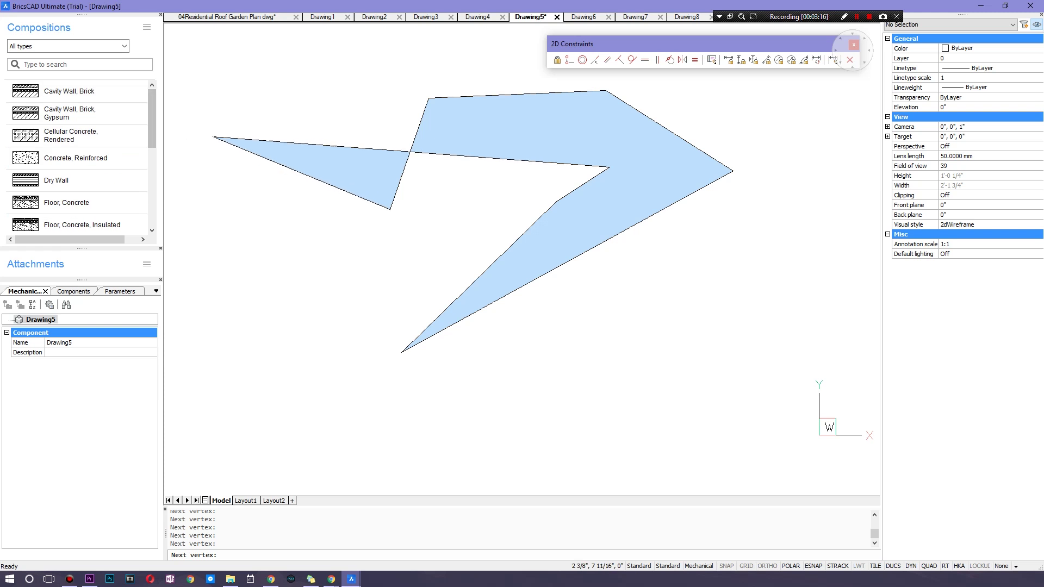
left_click(722, 88)
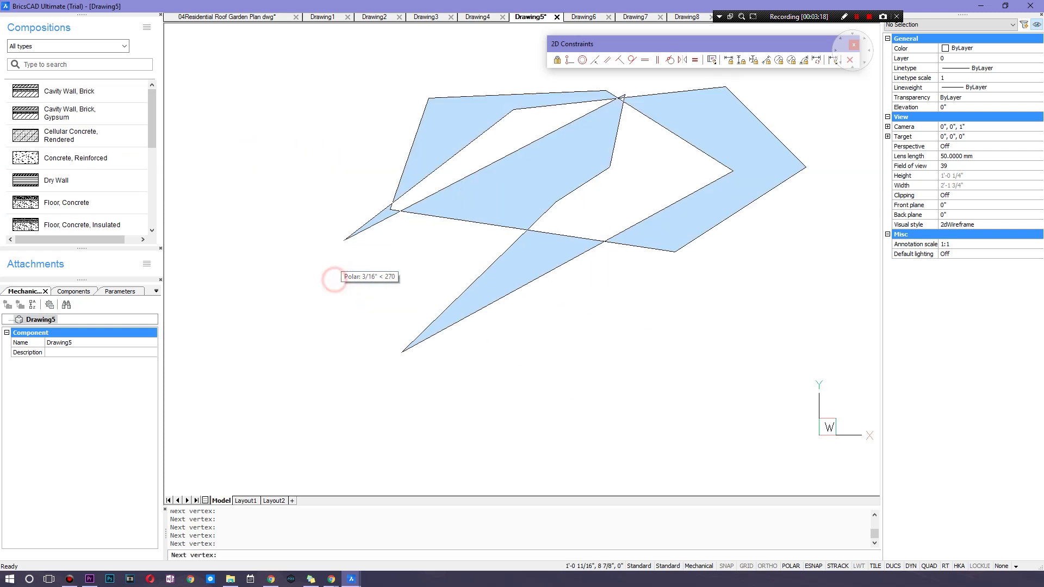